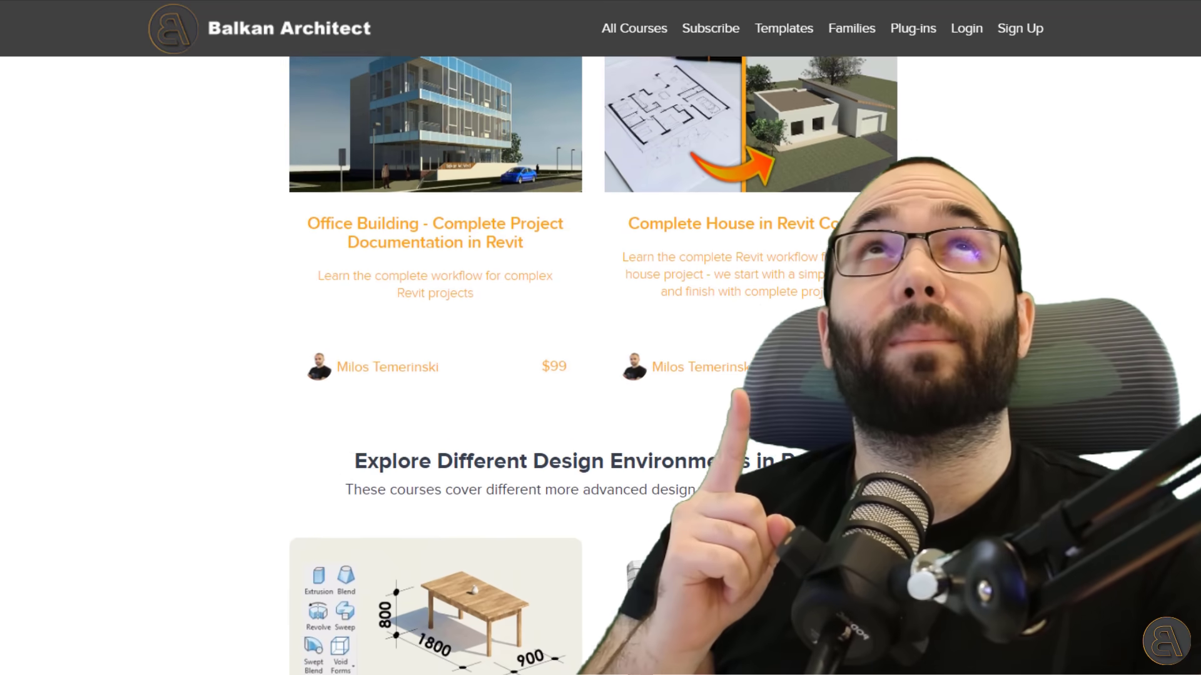
- Look through the Revit courses offered on the Balkan Architect website
{"action": "scroll", "coordinate": [601, 366], "scroll_direction": "down", "scroll_amount": 9}
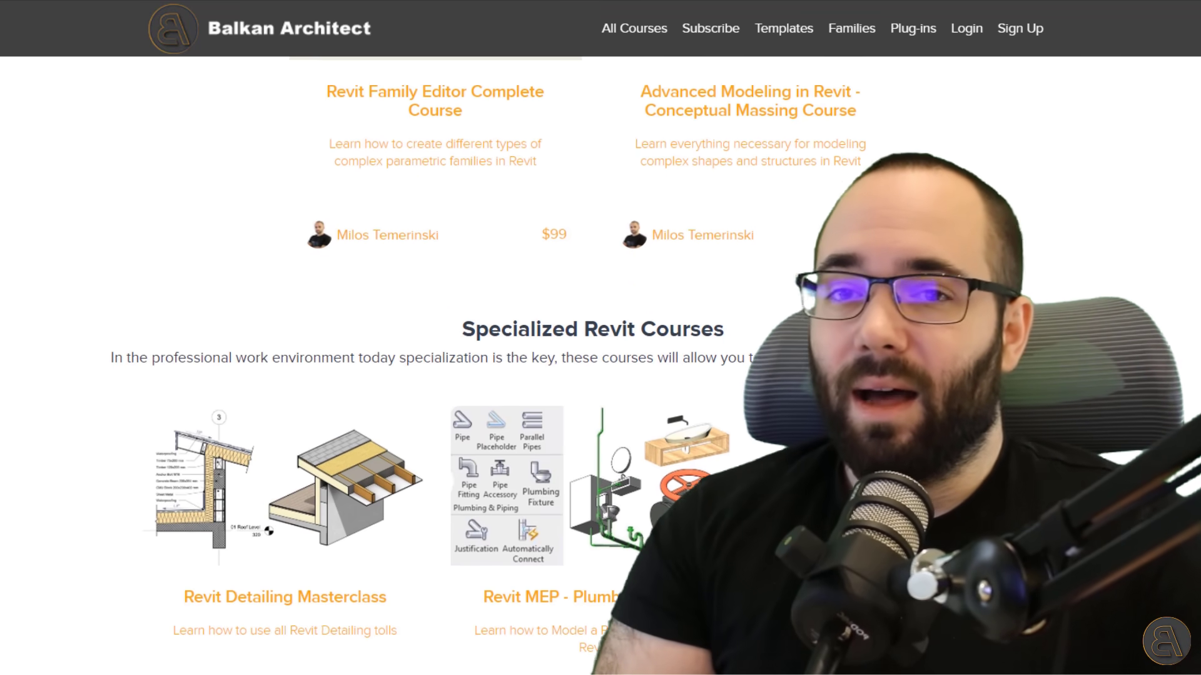
{"action": "scroll", "coordinate": [601, 366], "scroll_direction": "down", "scroll_amount": 10}
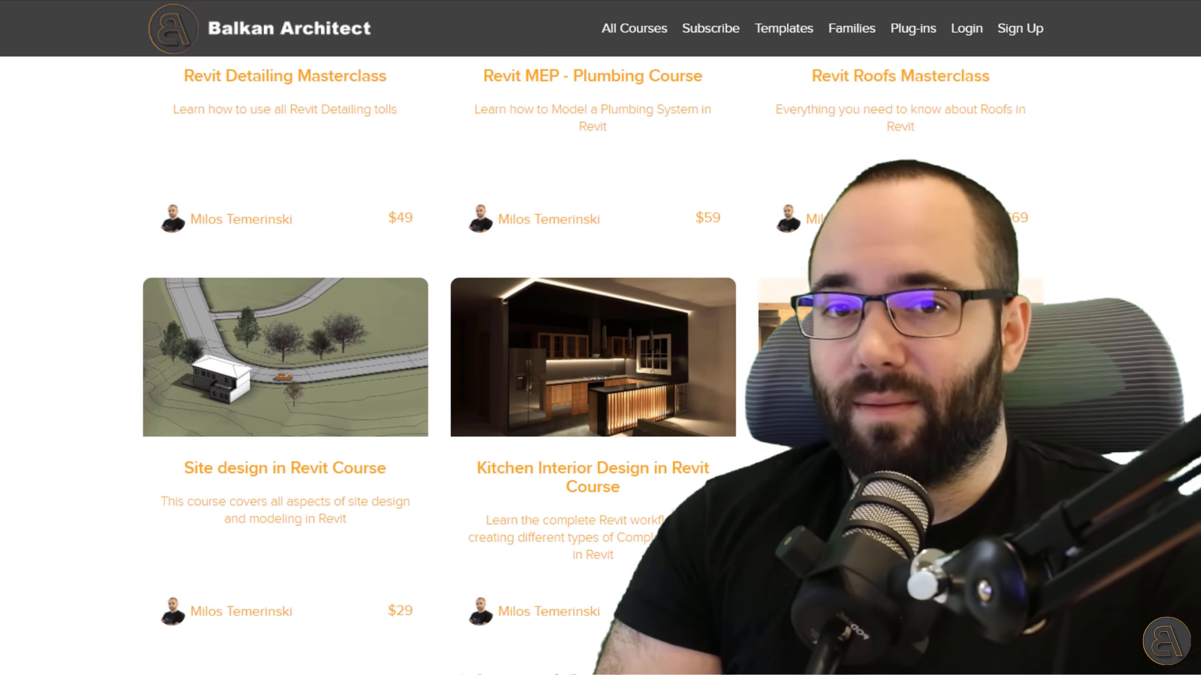
{"action": "scroll", "coordinate": [601, 366], "scroll_direction": "down", "scroll_amount": 4}
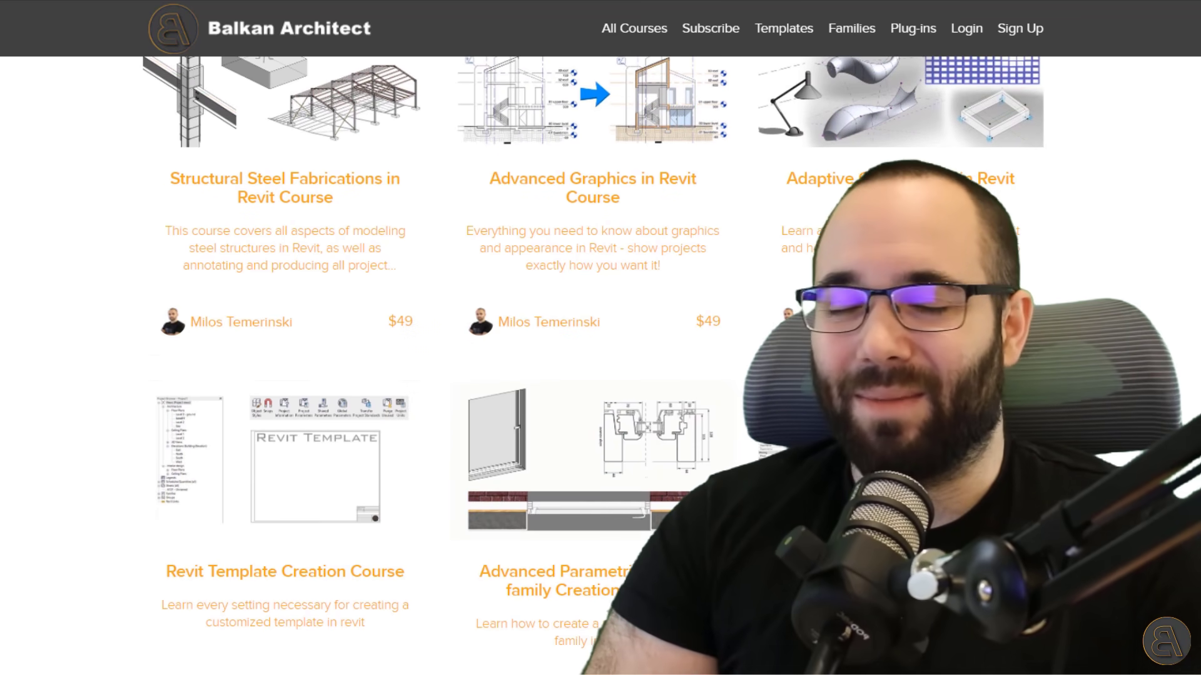
{"action": "scroll", "coordinate": [600, 366], "scroll_direction": "down", "scroll_amount": 5}
{"action": "scroll", "coordinate": [600, 366], "scroll_direction": "up", "scroll_amount": 20}
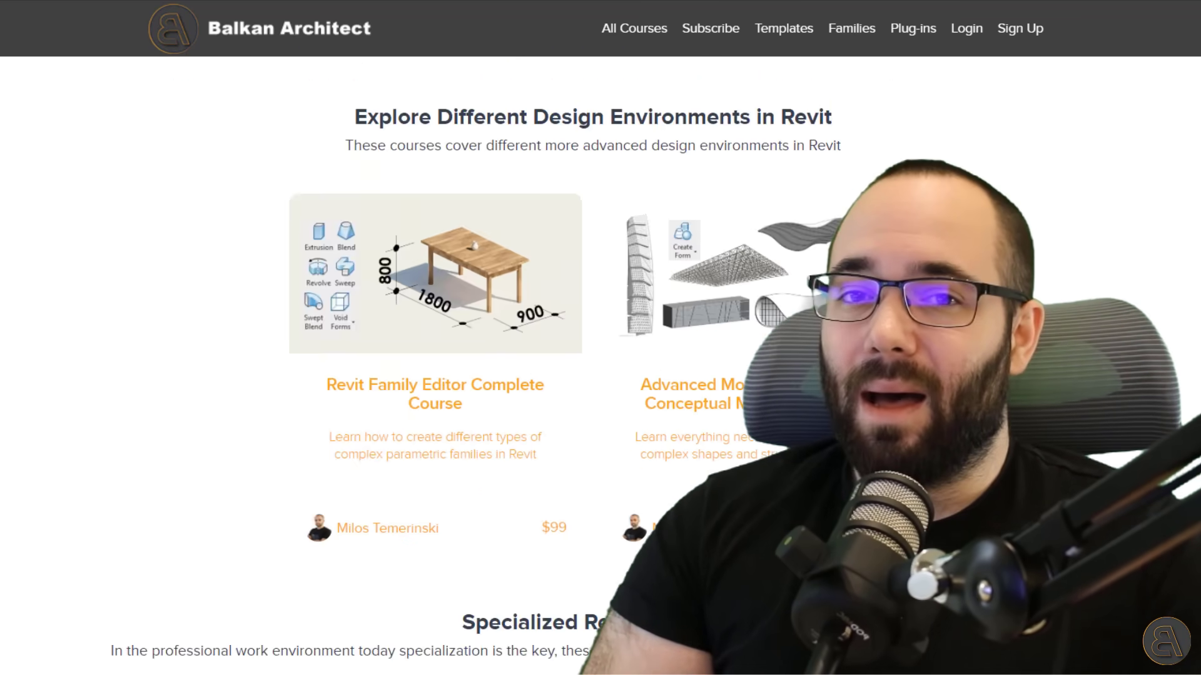
{"action": "scroll", "coordinate": [601, 366], "scroll_direction": "up", "scroll_amount": 10}
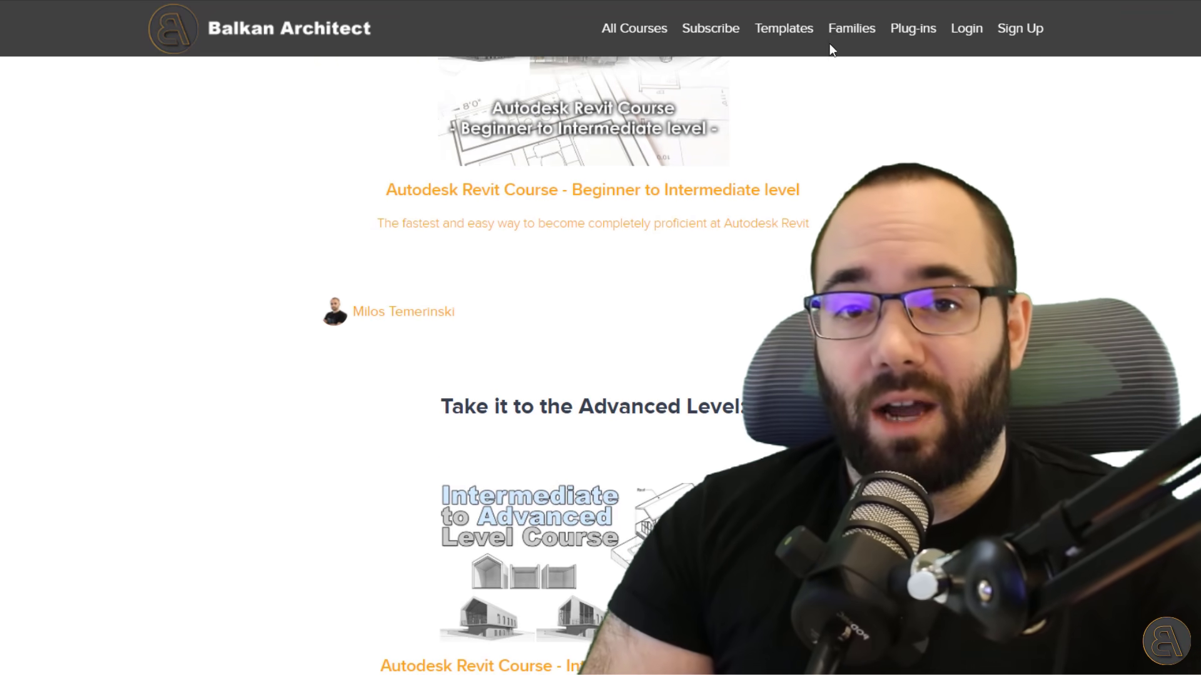
- Browse the website's Templates, Families and Plug-ins pages to see the available Revit content
{"action": "left_click", "coordinate": [775, 34]}
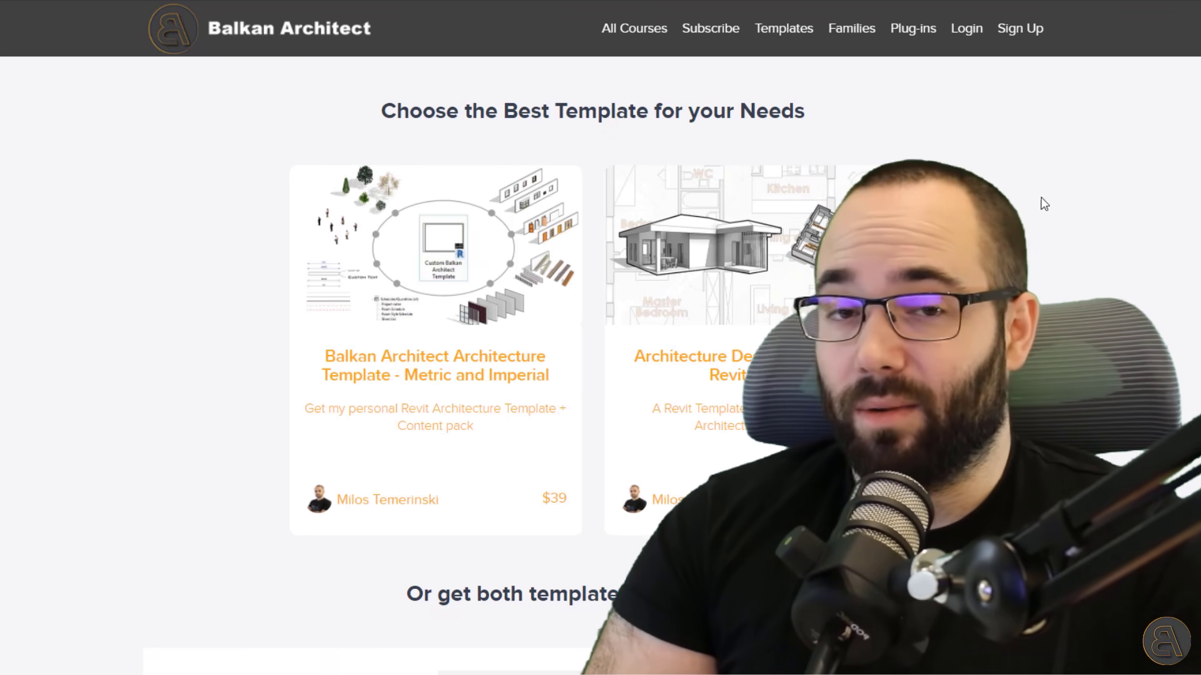
{"action": "left_click", "coordinate": [851, 29]}
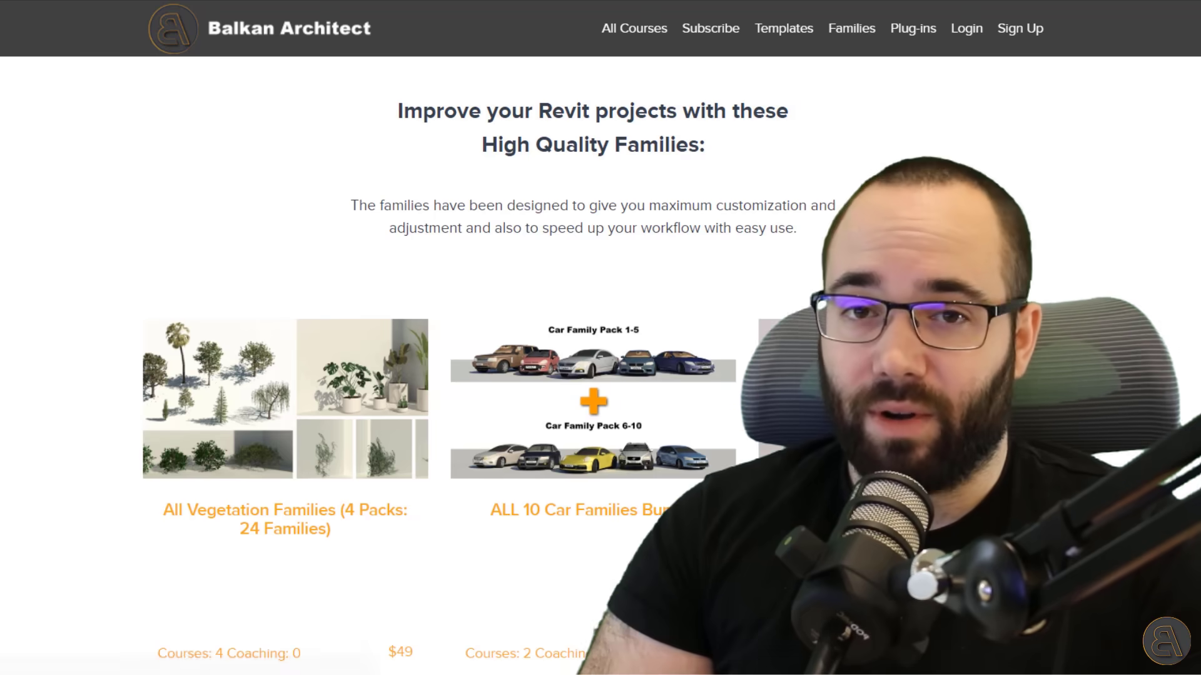
{"action": "scroll", "coordinate": [601, 366], "scroll_direction": "down", "scroll_amount": 7}
{"action": "scroll", "coordinate": [601, 366], "scroll_direction": "down", "scroll_amount": 5}
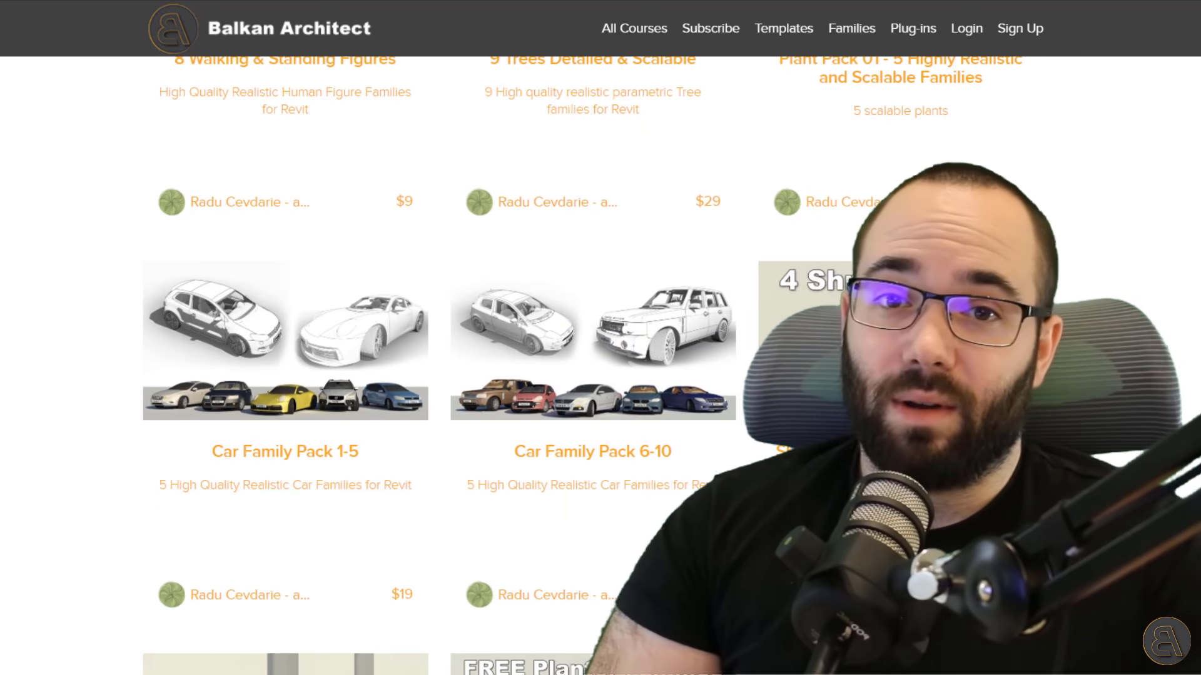
{"action": "scroll", "coordinate": [1063, 182], "scroll_direction": "down", "scroll_amount": 5}
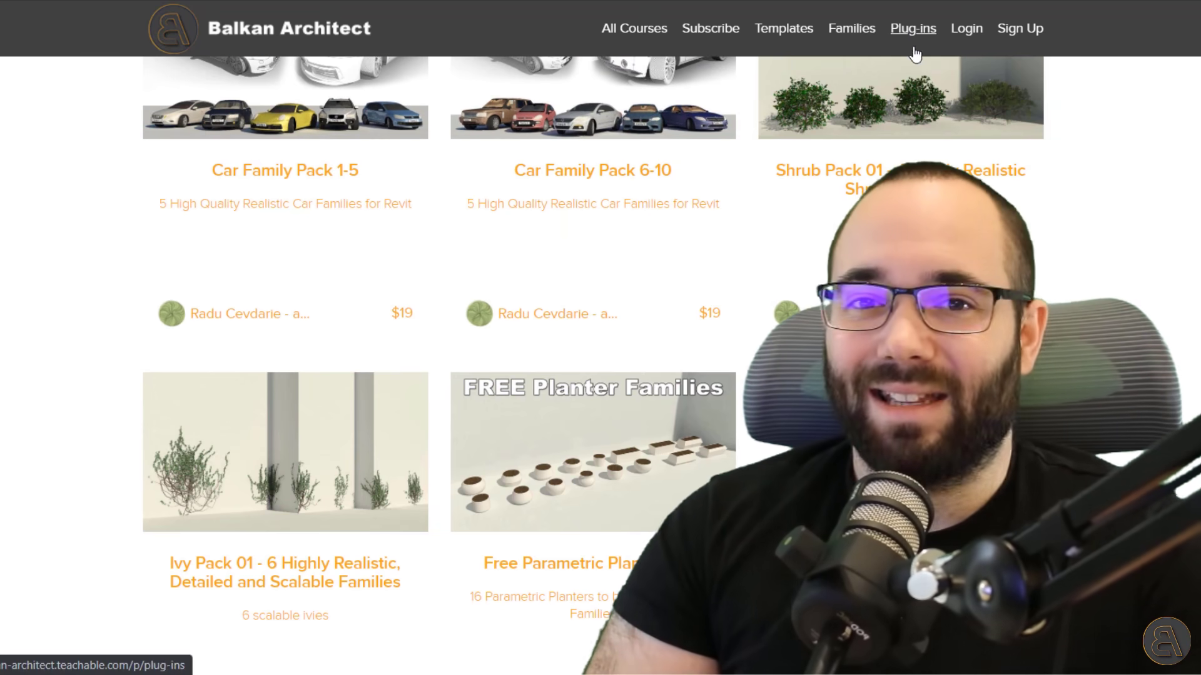
{"action": "left_click", "coordinate": [913, 29]}
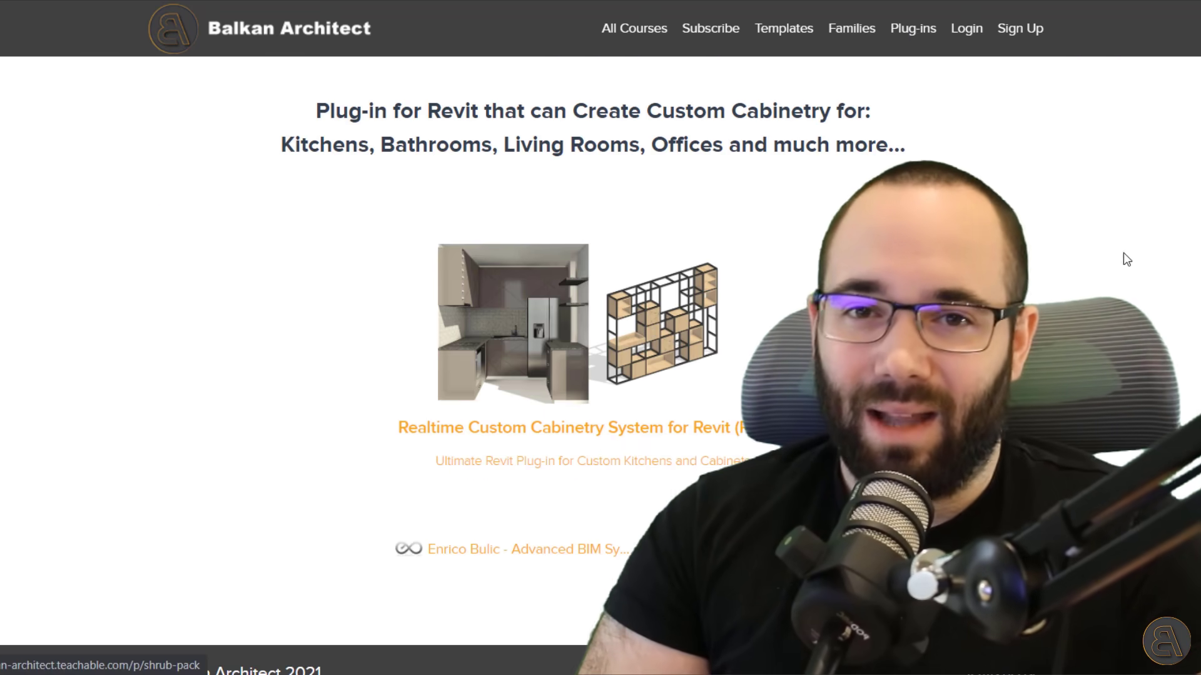
{"action": "left_click", "coordinate": [727, 357]}
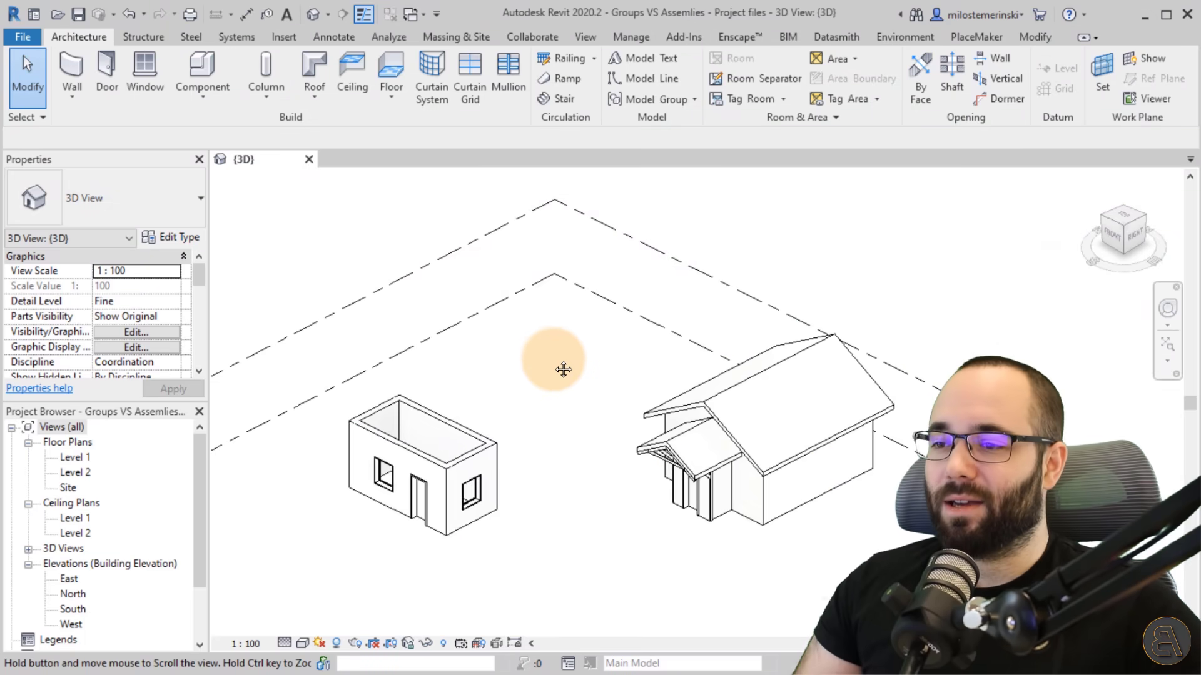
- Switch to the Revit project and examine the roofless building and the gabled house with its small entrance roof from several angles
{"action": "middle_click_drag", "start_coordinate": [561, 367], "coordinate": [556, 432], "text": "shift"}
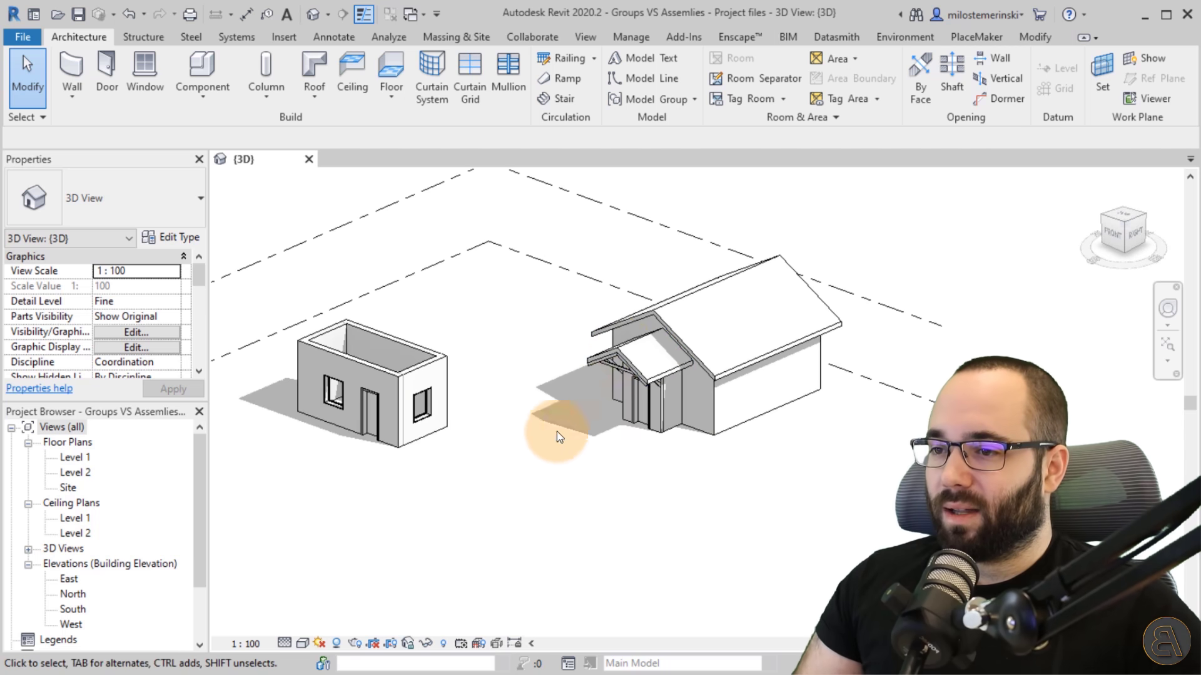
{"action": "middle_click_drag", "start_coordinate": [617, 381], "coordinate": [623, 315], "text": "shift"}
{"action": "scroll", "coordinate": [564, 312], "scroll_direction": "up", "scroll_amount": 3}
{"action": "scroll", "coordinate": [669, 349], "scroll_direction": "down", "scroll_amount": 6}
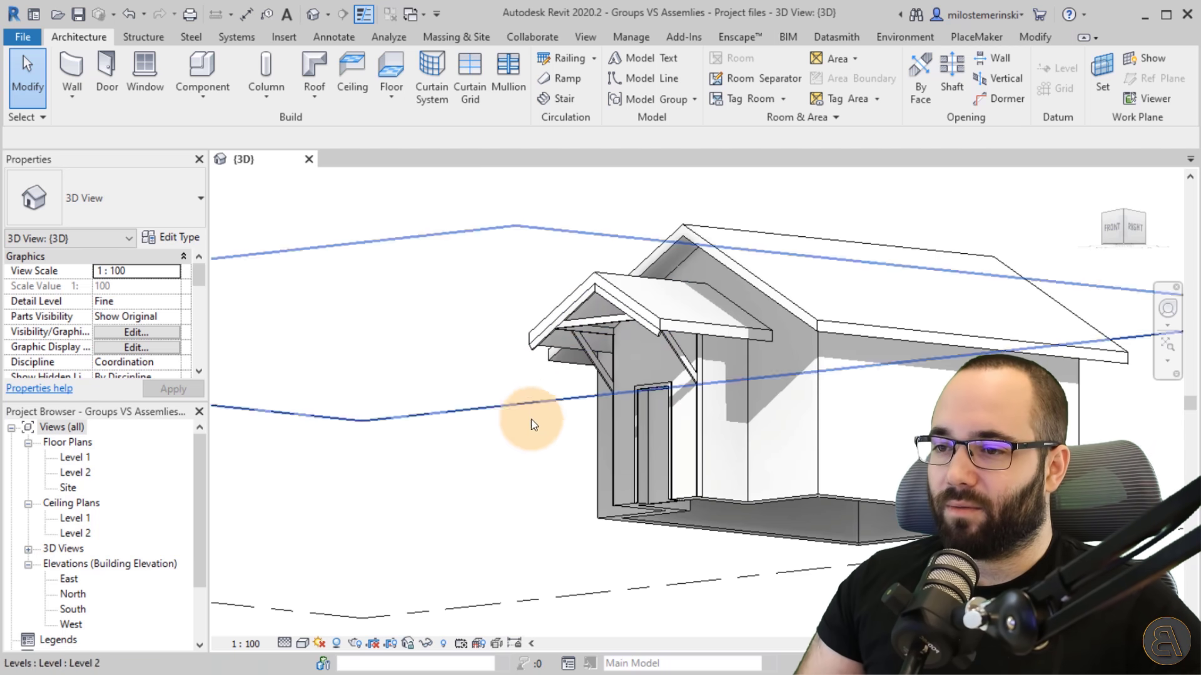
{"action": "middle_click_drag", "start_coordinate": [509, 407], "coordinate": [363, 438], "text": "shift"}
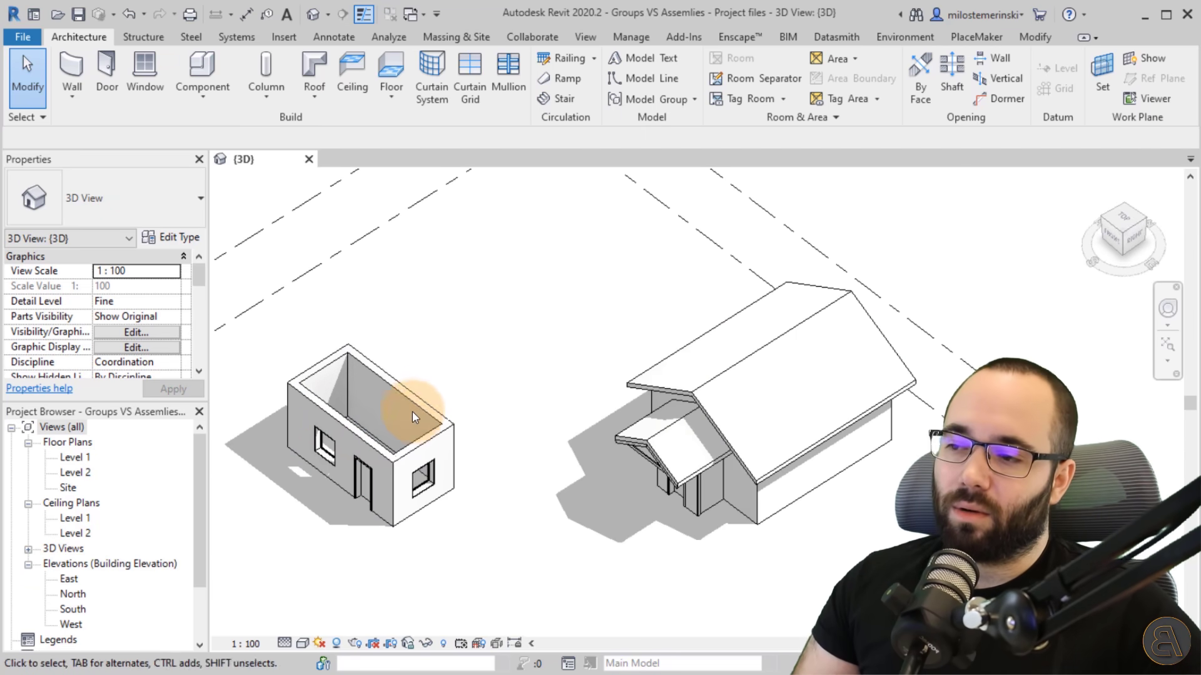
{"action": "middle_click_drag", "start_coordinate": [534, 427], "coordinate": [400, 450], "text": "shift"}
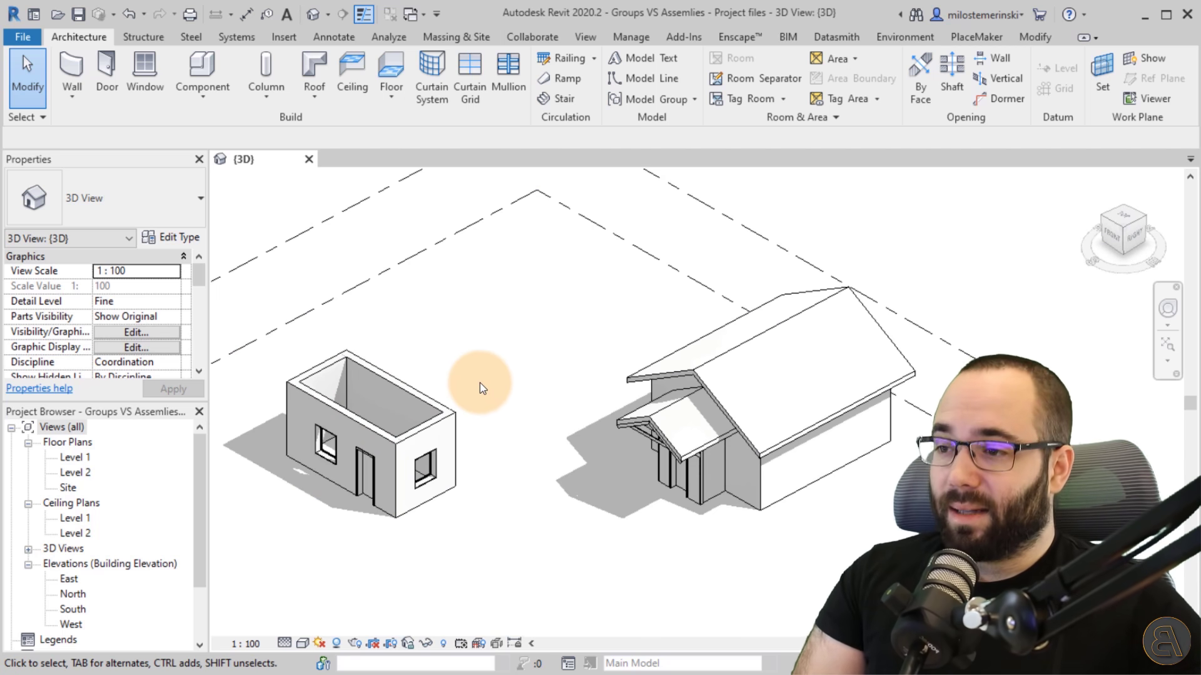
{"action": "middle_click_drag", "start_coordinate": [487, 385], "coordinate": [468, 342]}
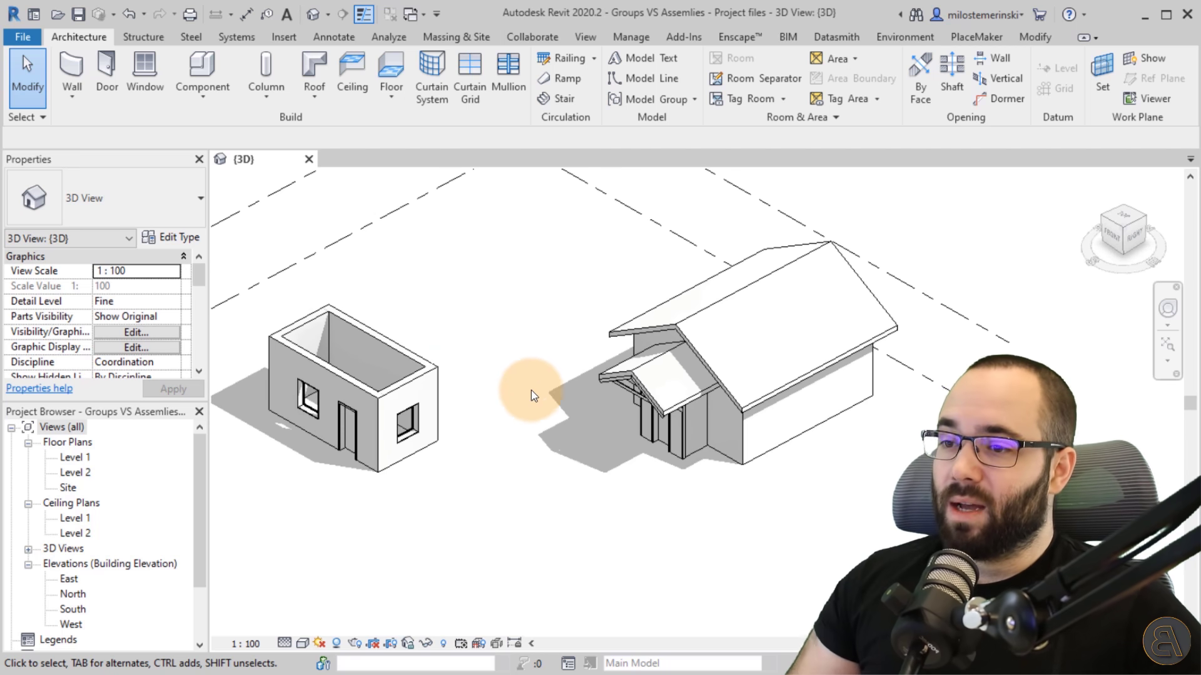
{"action": "middle_click_drag", "start_coordinate": [533, 396], "coordinate": [584, 383], "text": "shift"}
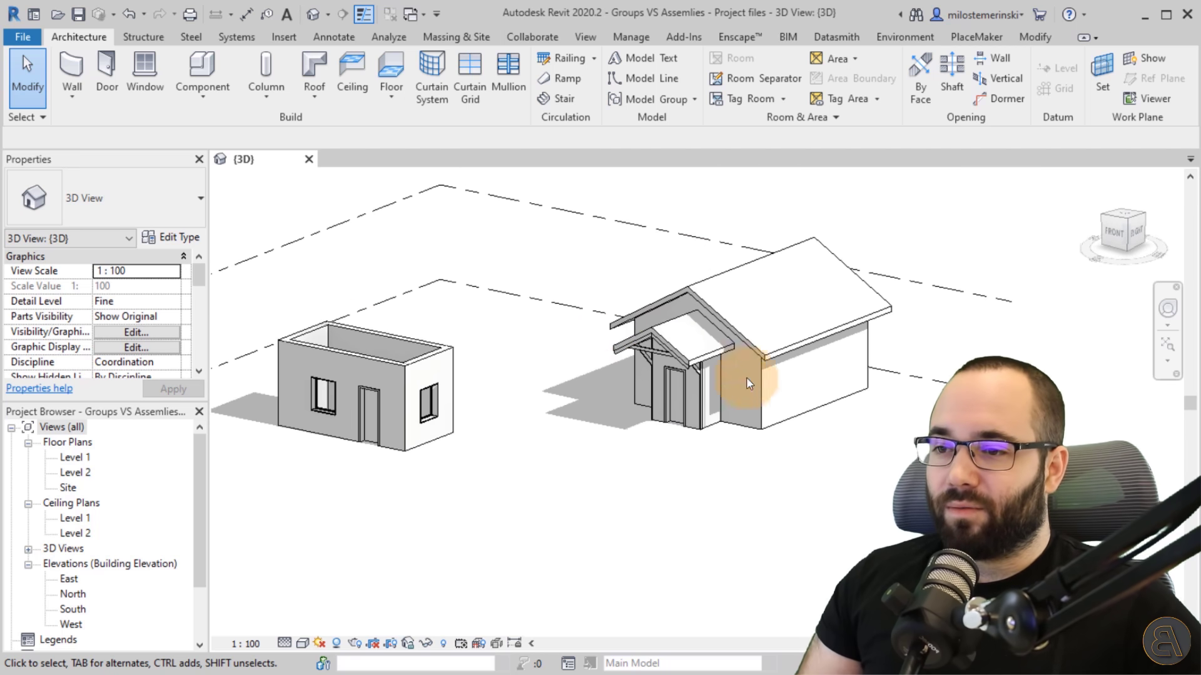
{"action": "scroll", "coordinate": [644, 340], "scroll_direction": "up", "scroll_amount": 3}
{"action": "scroll", "coordinate": [482, 343], "scroll_direction": "up", "scroll_amount": 2}
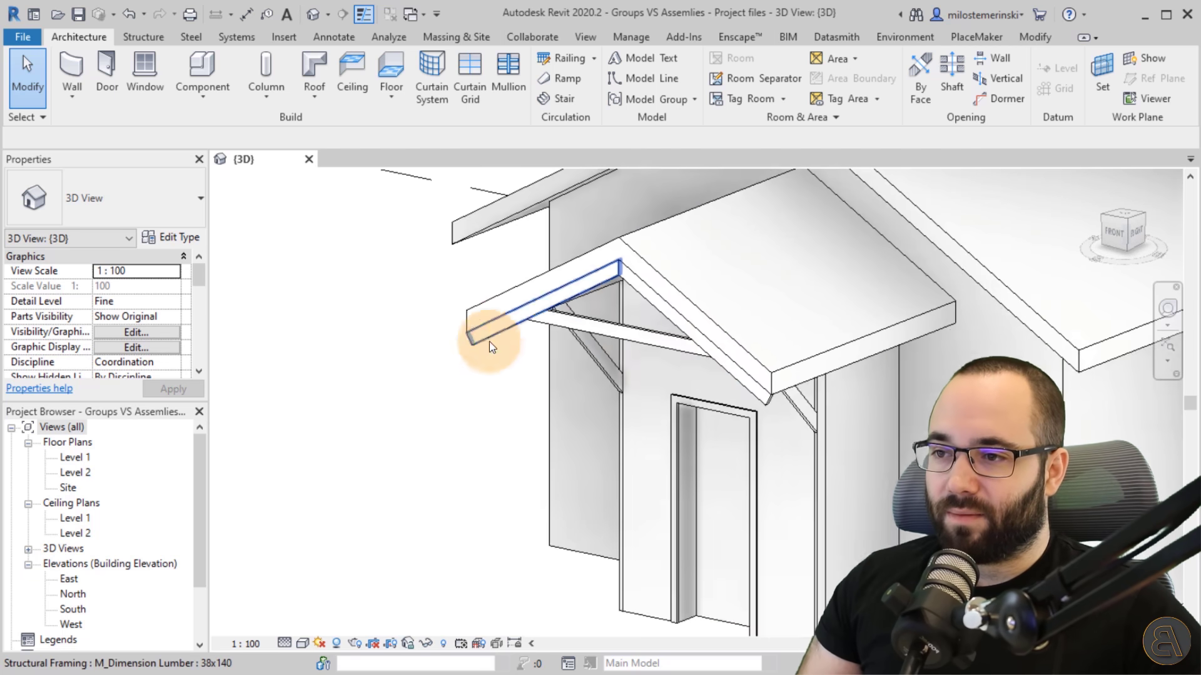
{"action": "scroll", "coordinate": [767, 329], "scroll_direction": "down", "scroll_amount": 4}
{"action": "middle_click_drag", "start_coordinate": [767, 330], "coordinate": [695, 376], "text": "shift"}
{"action": "scroll", "coordinate": [437, 523], "scroll_direction": "down", "scroll_amount": 3}
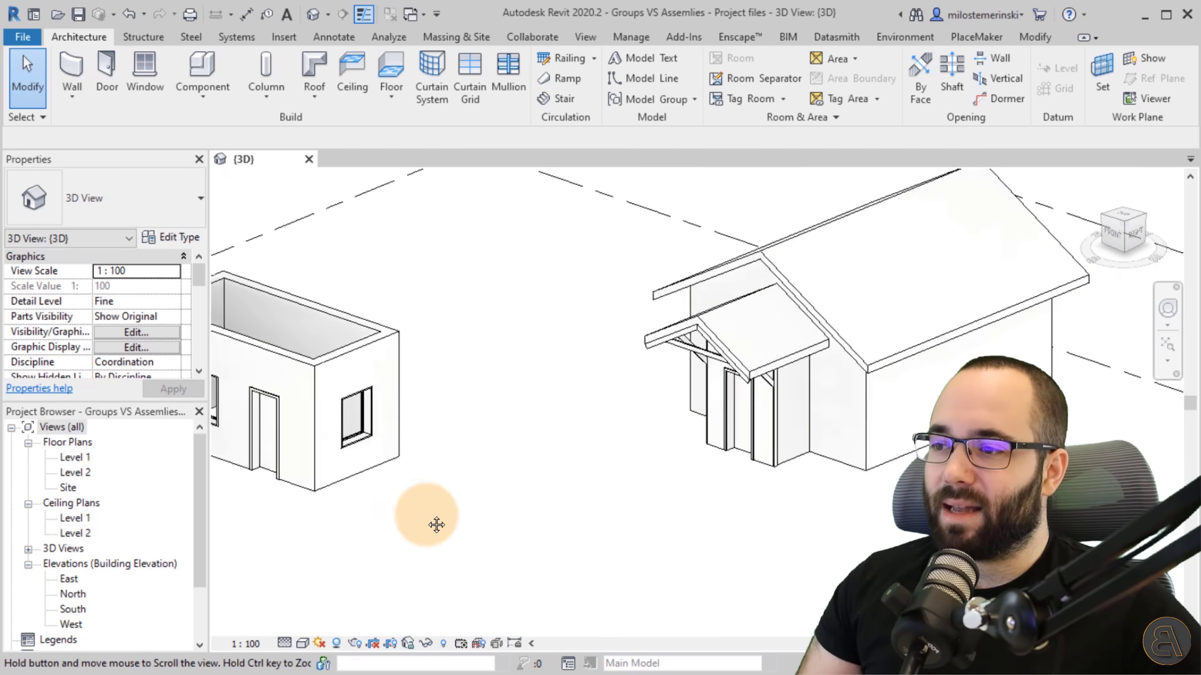
{"action": "scroll", "coordinate": [402, 322], "scroll_direction": "up", "scroll_amount": 2}
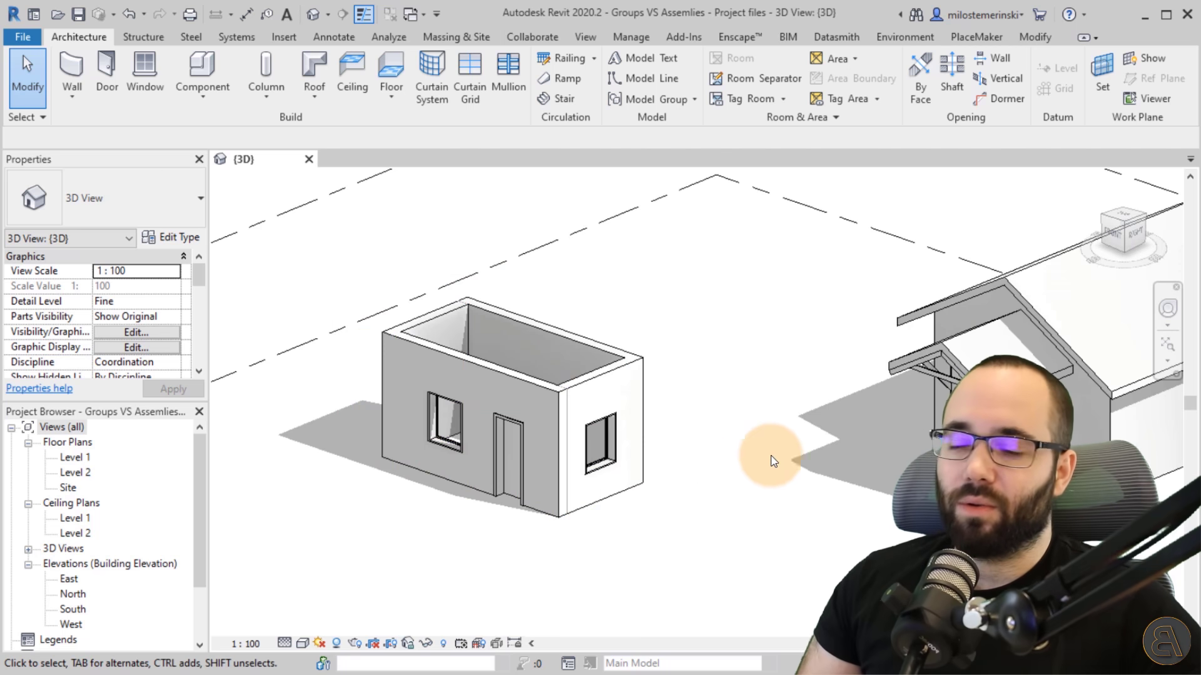
{"action": "middle_click_drag", "start_coordinate": [688, 457], "coordinate": [595, 461]}
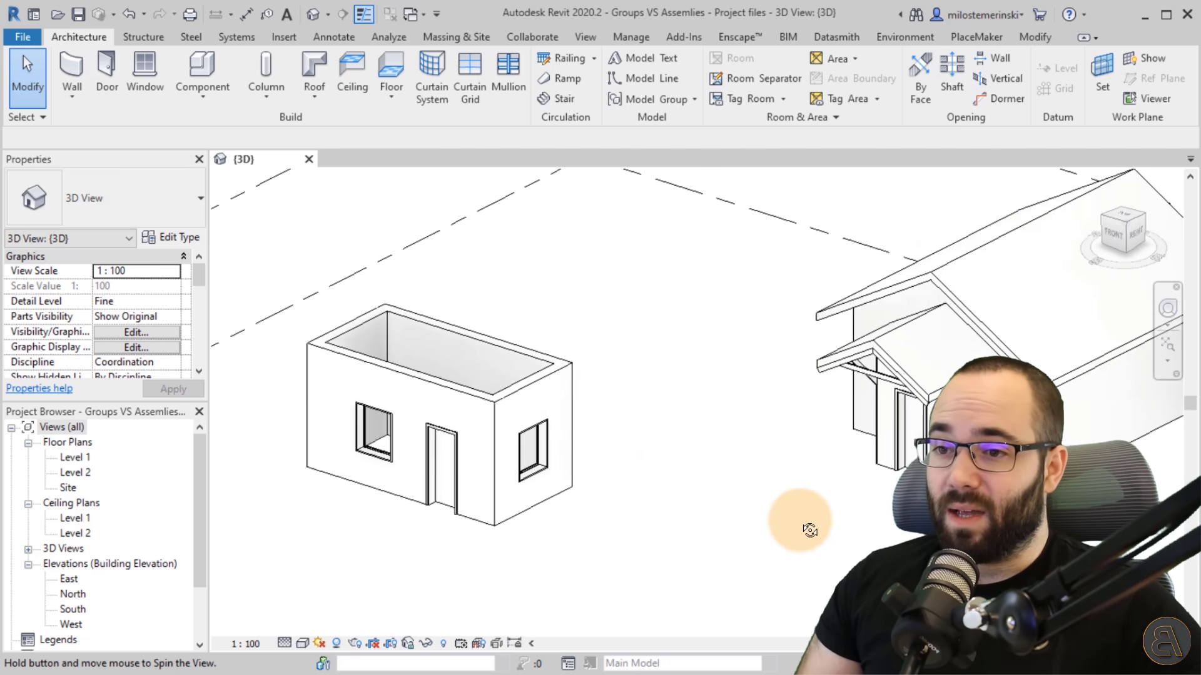
- Select the house's small entrance roof with its timber framing, leaving the entrance walls and door out of the selection
{"action": "middle_click_drag", "start_coordinate": [807, 528], "coordinate": [738, 469], "text": "shift"}
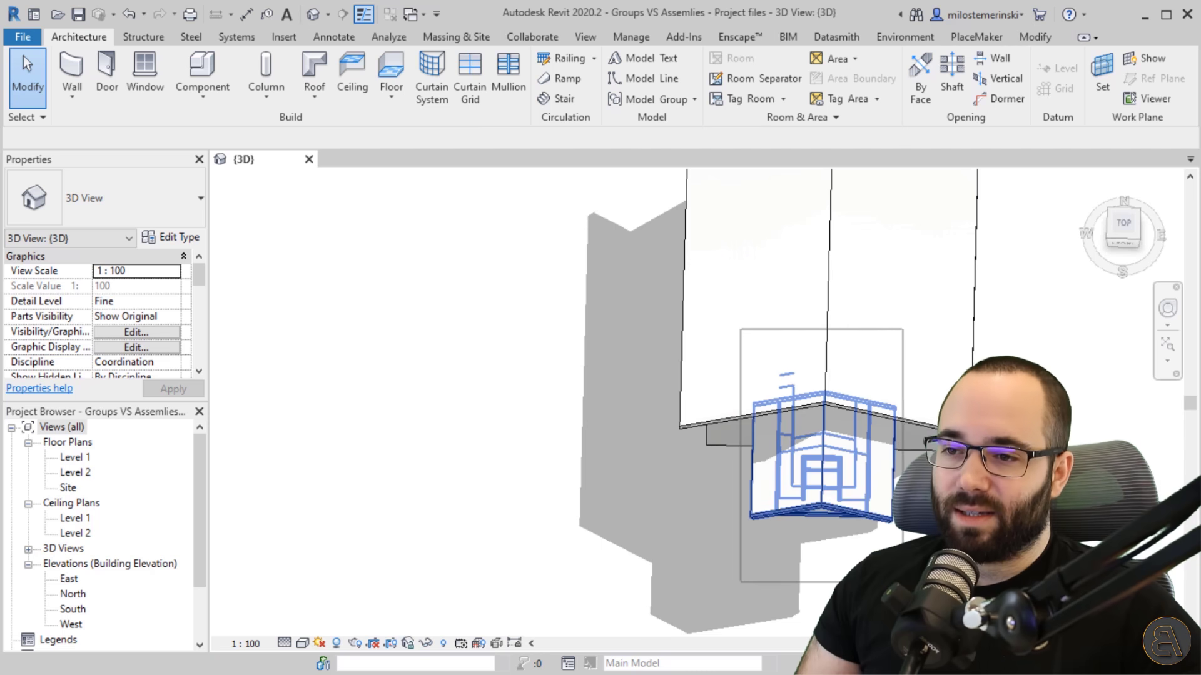
{"action": "left_click", "coordinate": [832, 540]}
{"action": "middle_click_drag", "start_coordinate": [832, 541], "coordinate": [870, 538], "text": "shift"}
{"action": "scroll", "coordinate": [867, 552], "scroll_direction": "up", "scroll_amount": 5}
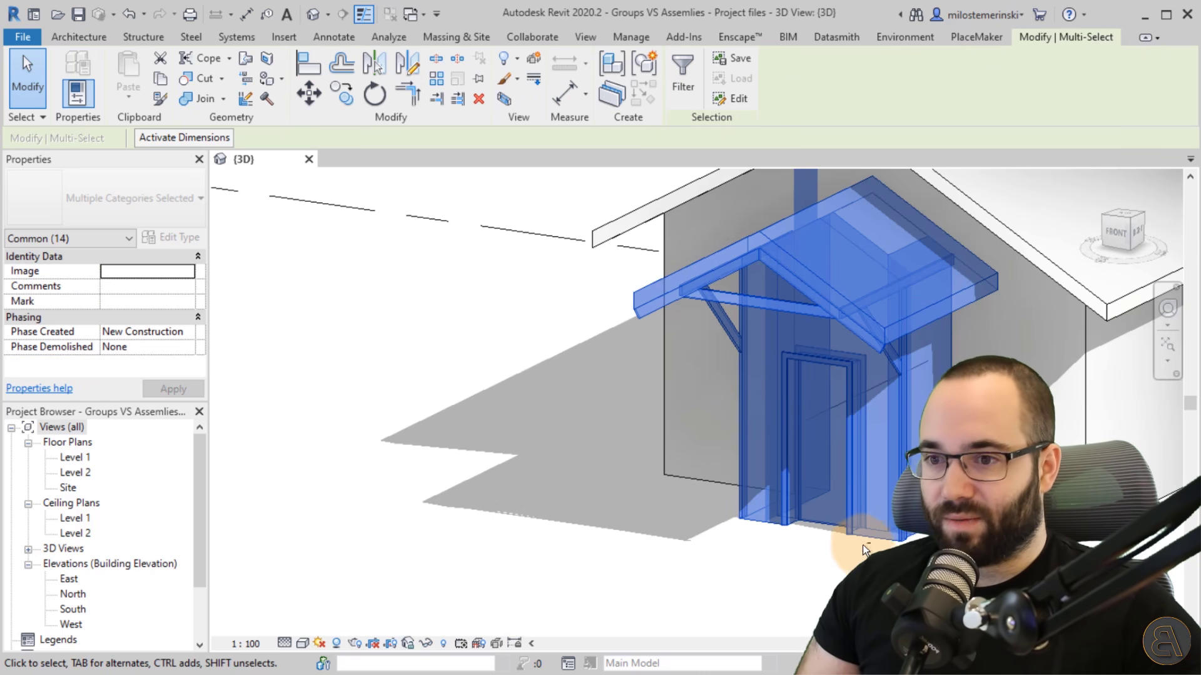
{"action": "left_click", "coordinate": [863, 549], "text": "shift"}
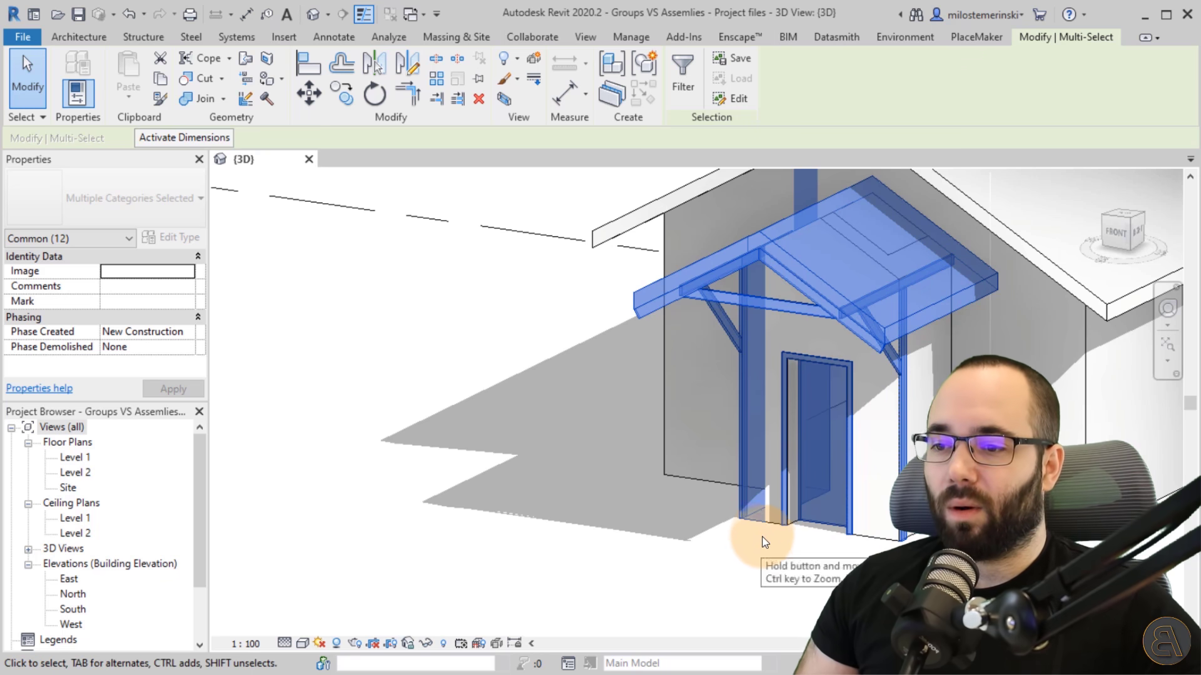
{"action": "left_click", "coordinate": [764, 541], "text": "shift"}
{"action": "middle_click_drag", "start_coordinate": [838, 578], "coordinate": [819, 516], "text": "shift"}
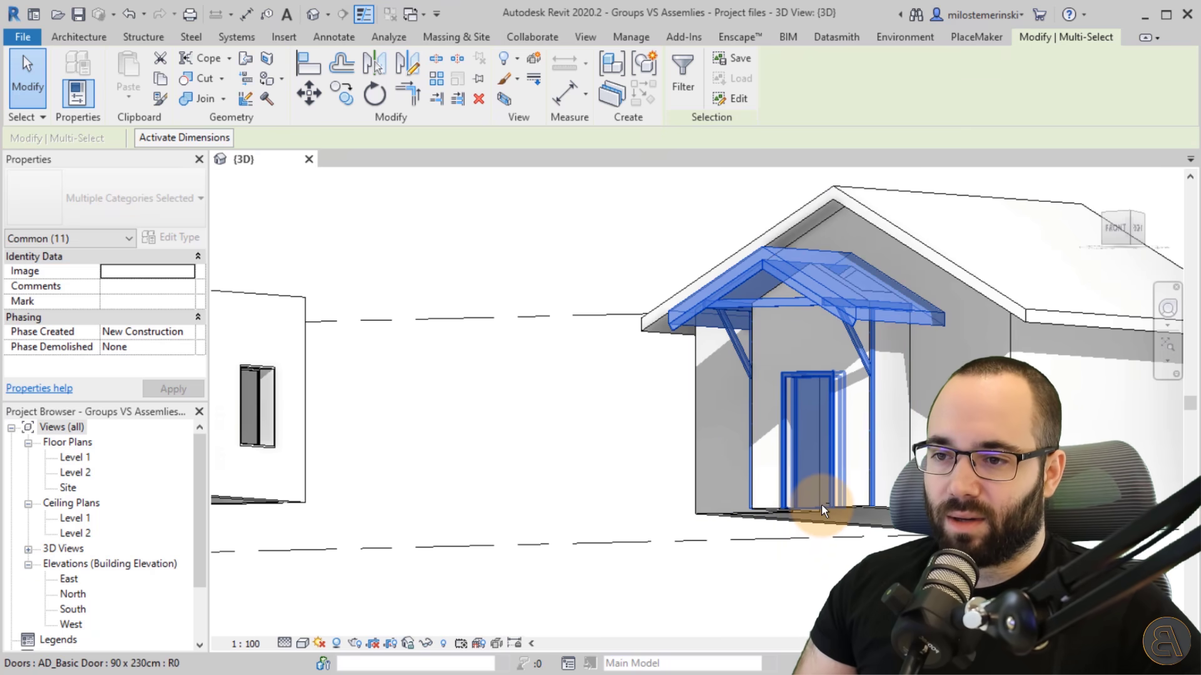
{"action": "left_click", "coordinate": [815, 497], "text": "shift"}
{"action": "middle_click_drag", "start_coordinate": [798, 594], "coordinate": [801, 501], "text": "shift"}
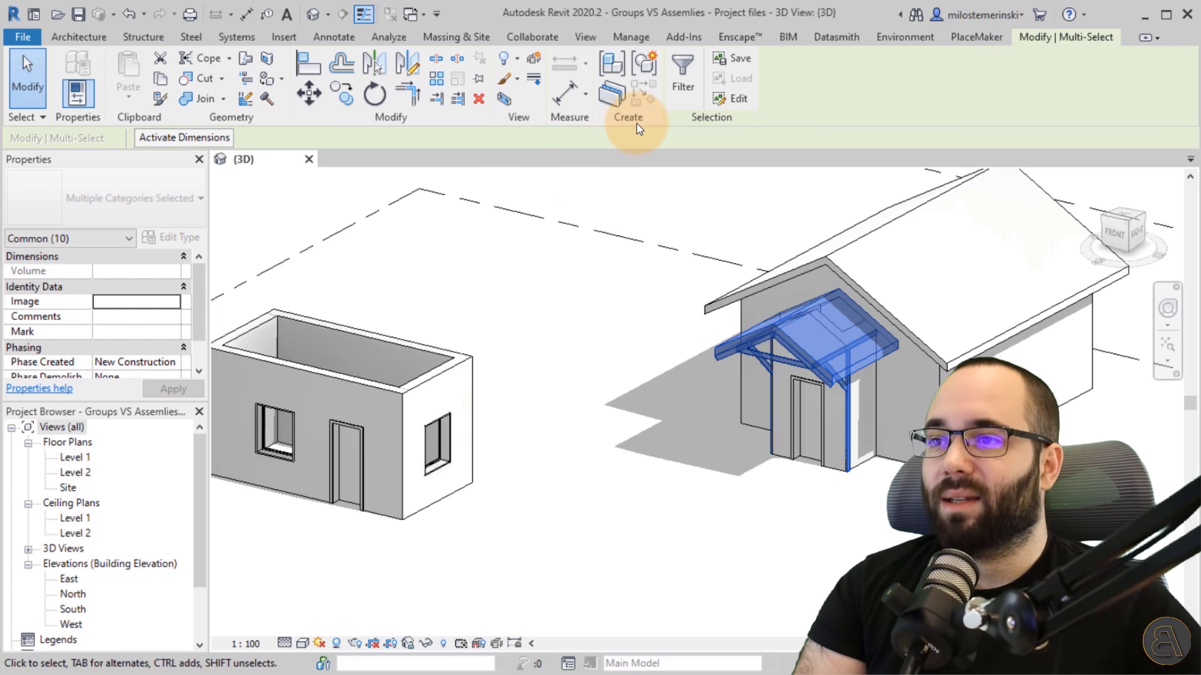
- Create an assembly from the selected roof and framing, entering the type name Small Roof Construction and choosing the Roofs naming category
{"action": "left_click", "coordinate": [612, 65]}
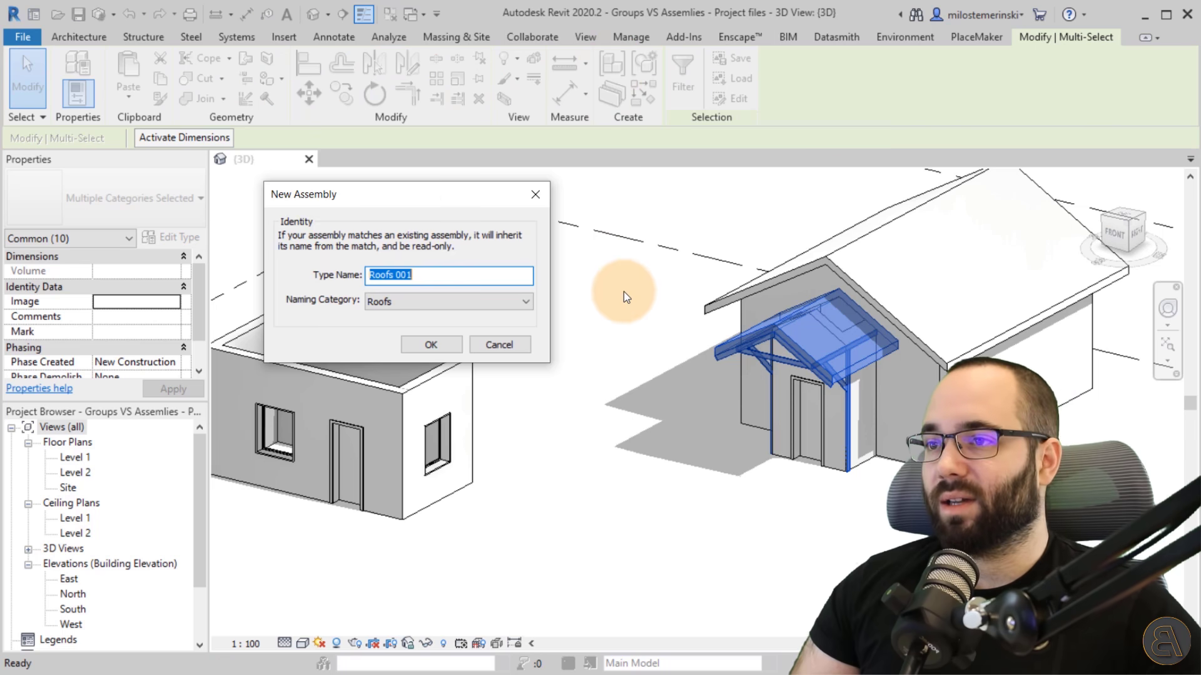
{"action": "left_click_drag", "start_coordinate": [405, 200], "coordinate": [454, 198]}
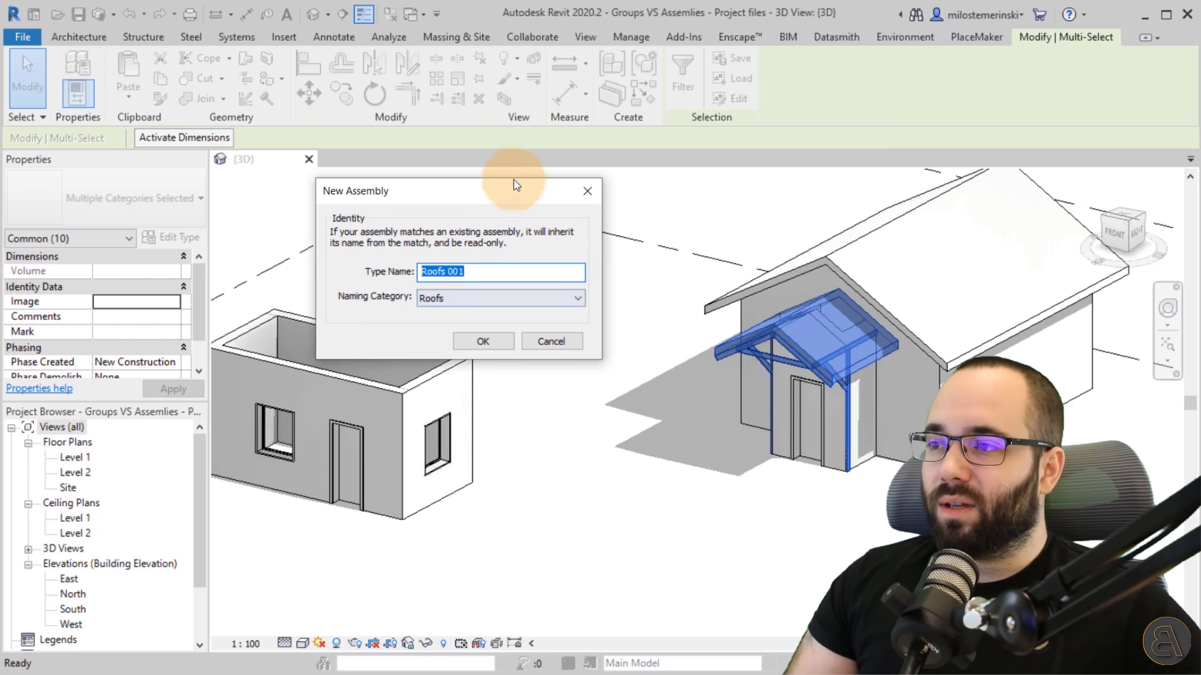
{"action": "left_click_drag", "start_coordinate": [362, 195], "coordinate": [371, 194]}
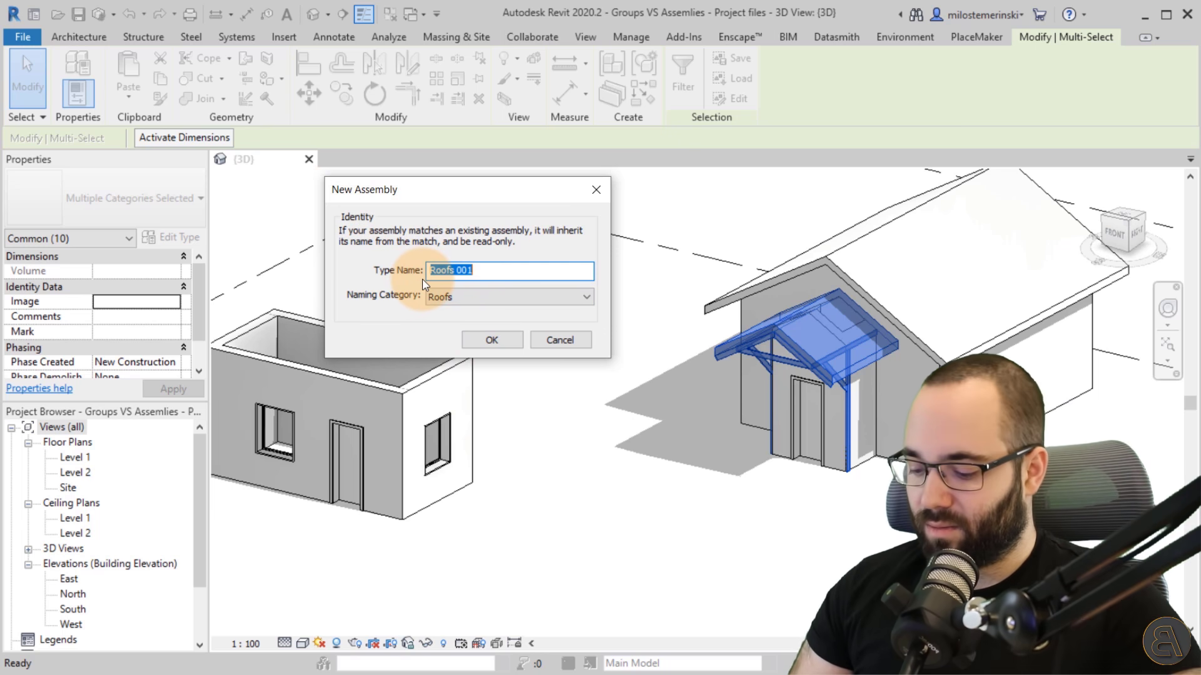
{"action": "type", "text": "R"}
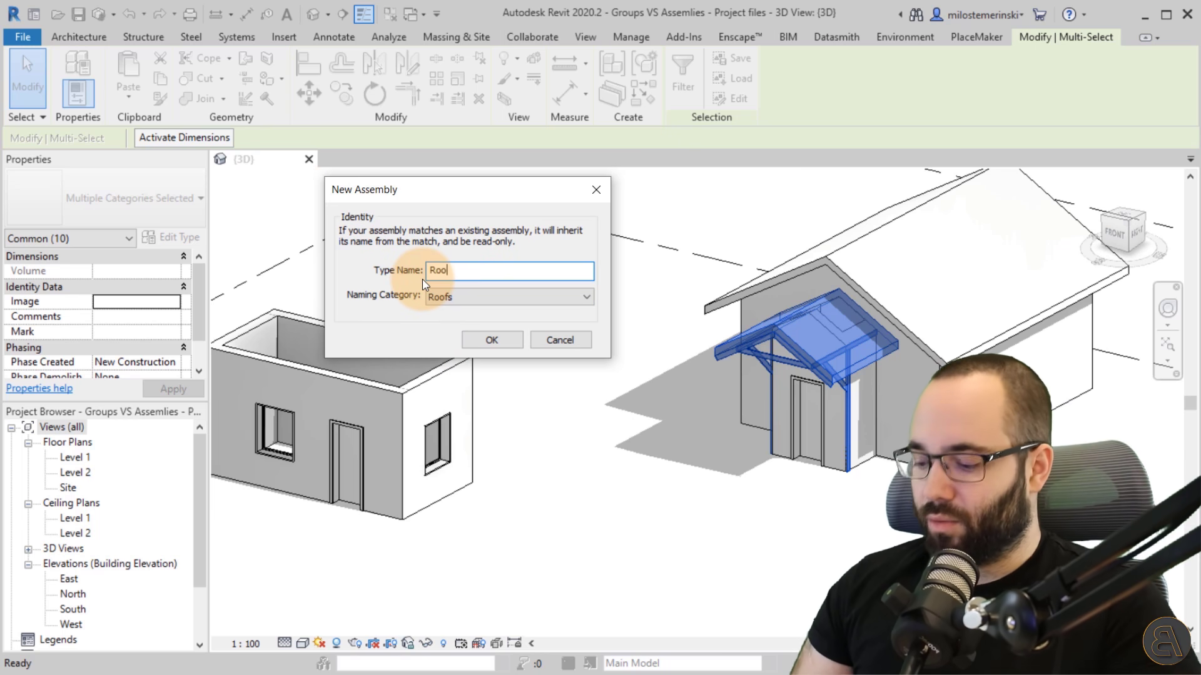
{"action": "type", "text": "o"}
{"action": "key", "text": "BackSpace"}
{"action": "key", "text": "BackSpace"}
{"action": "type", "text": "Smal"}
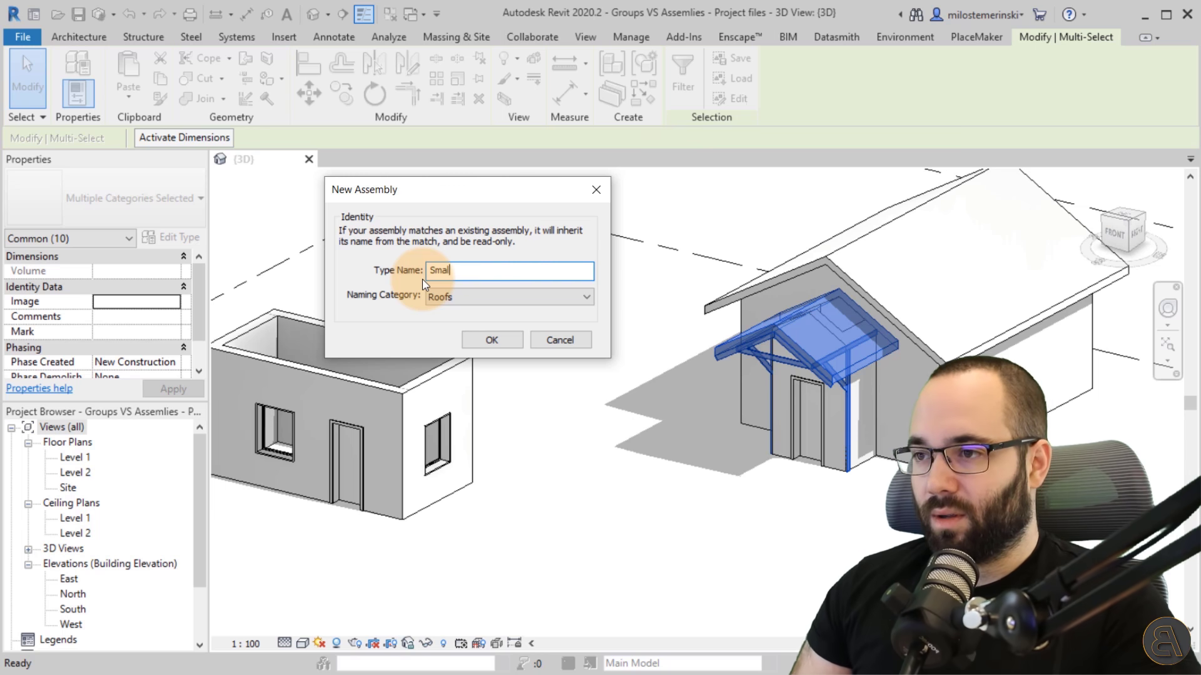
{"action": "type", "text": "l Roof Co"}
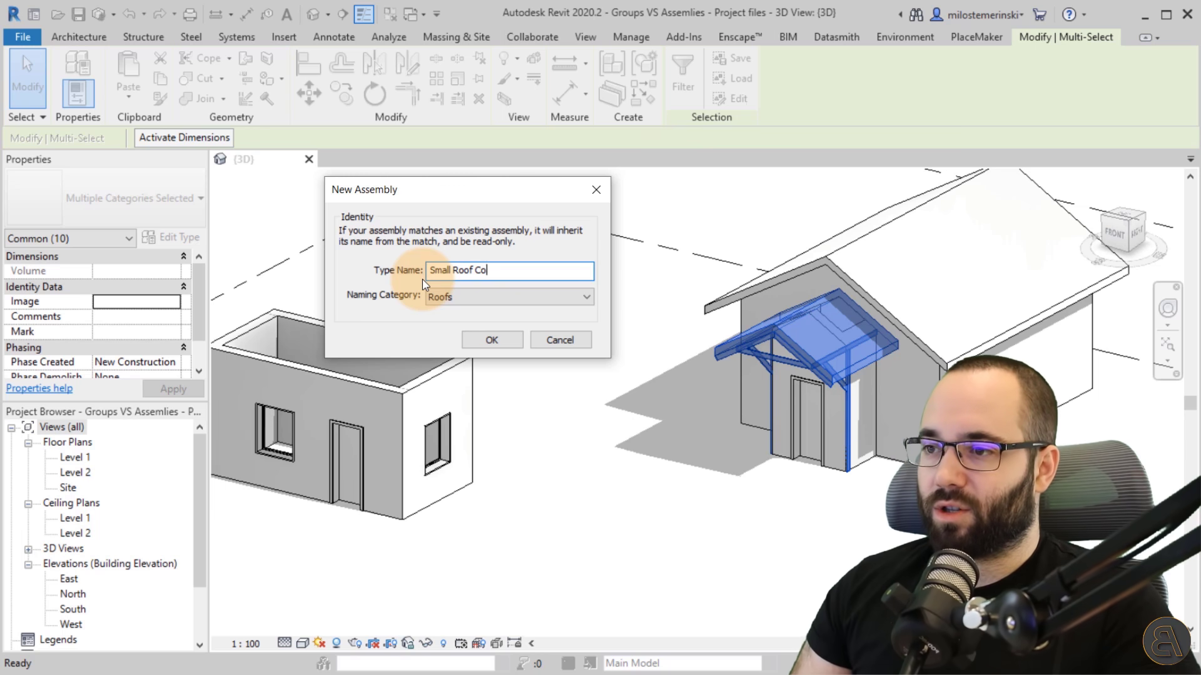
{"action": "type", "text": "nstr"}
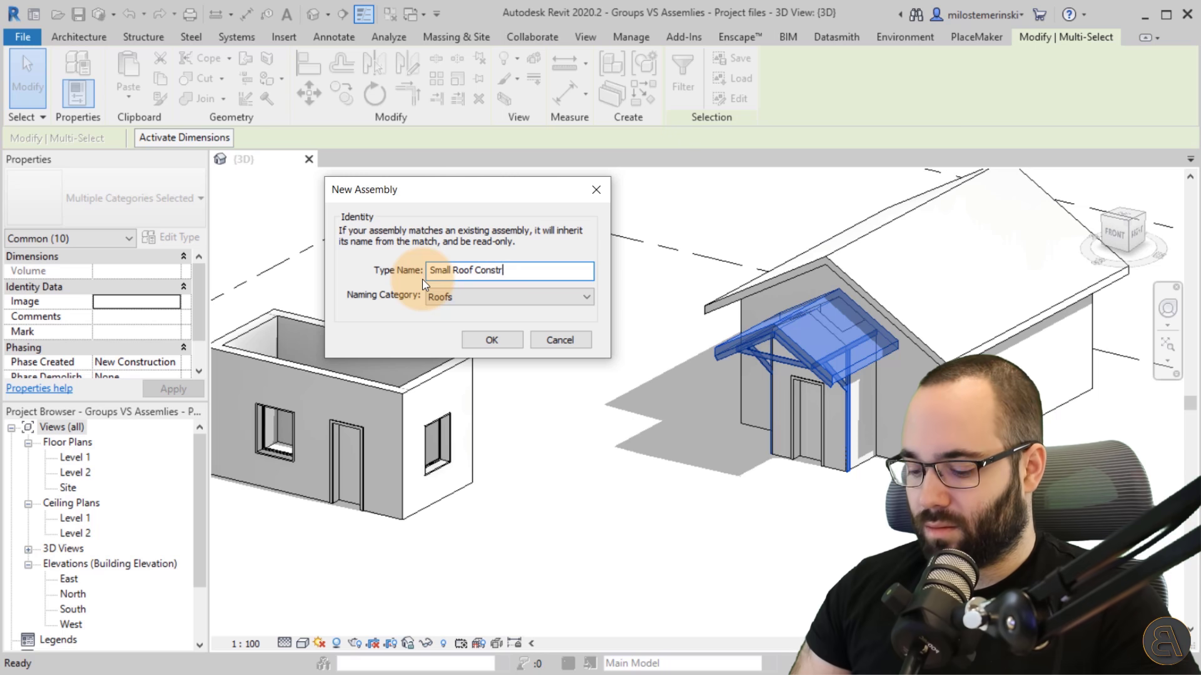
{"action": "type", "text": "uction"}
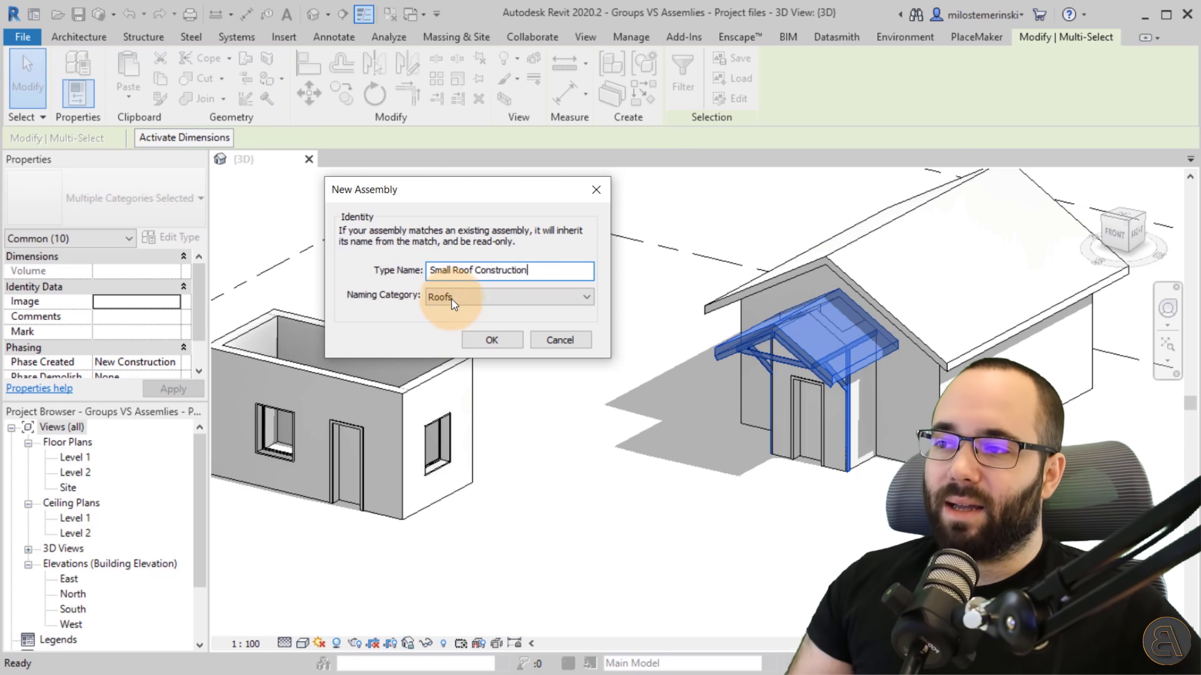
{"action": "left_click", "coordinate": [445, 300]}
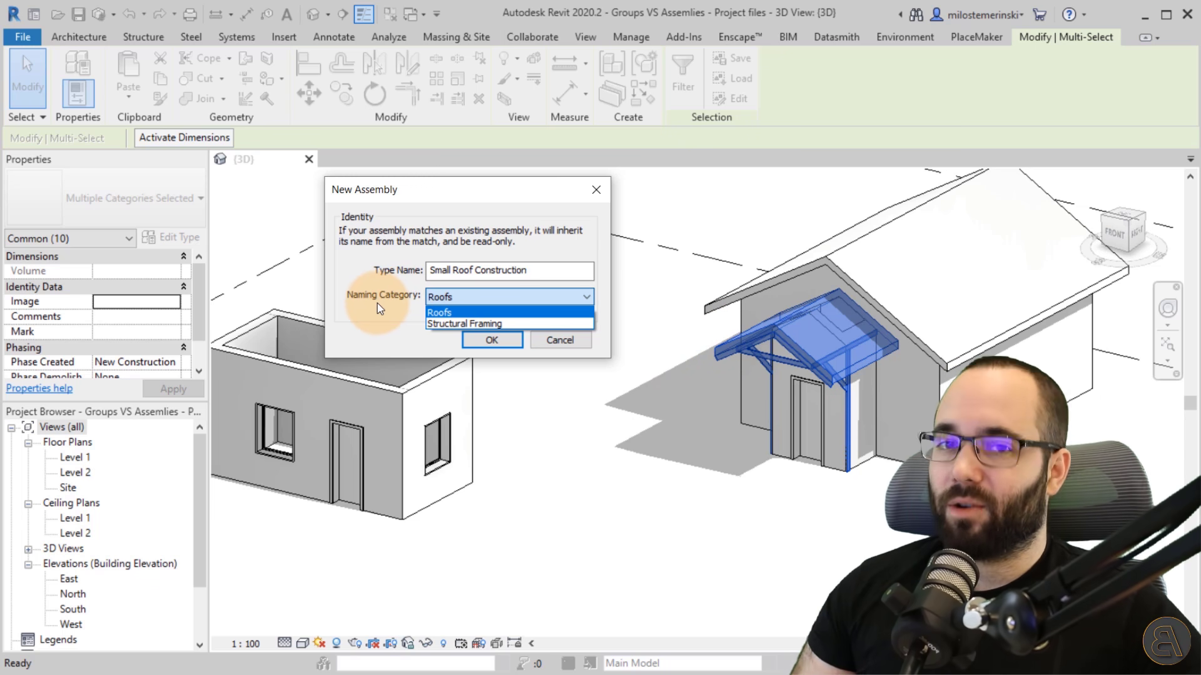
{"action": "left_click", "coordinate": [441, 312]}
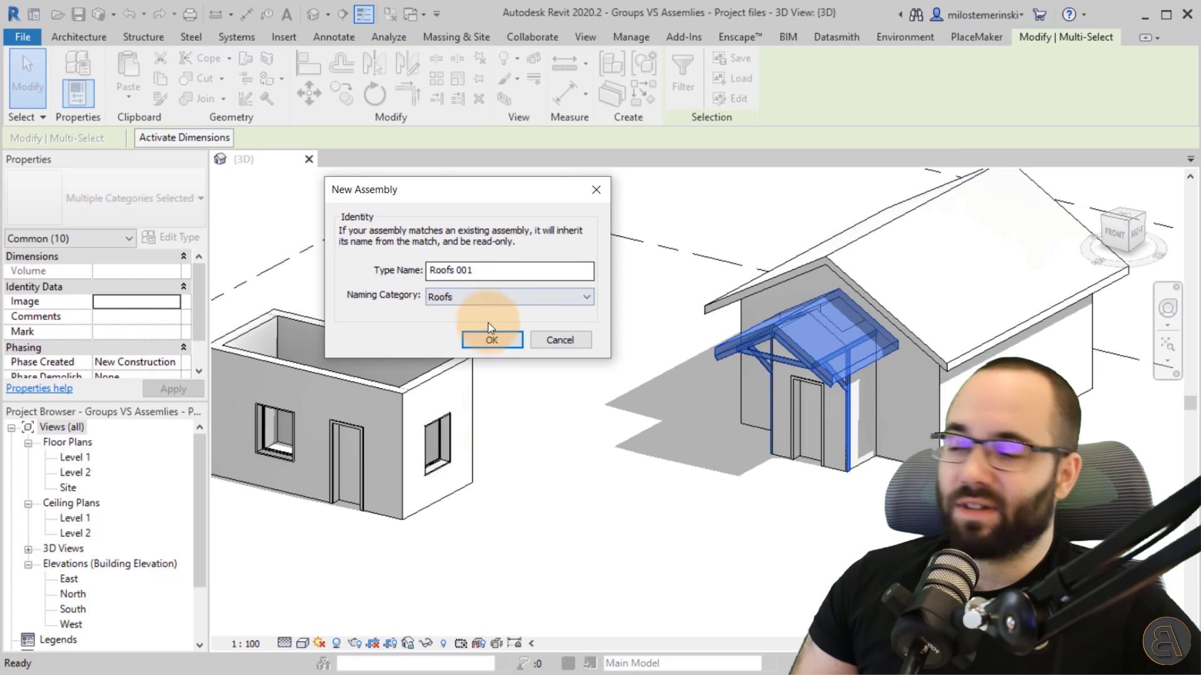
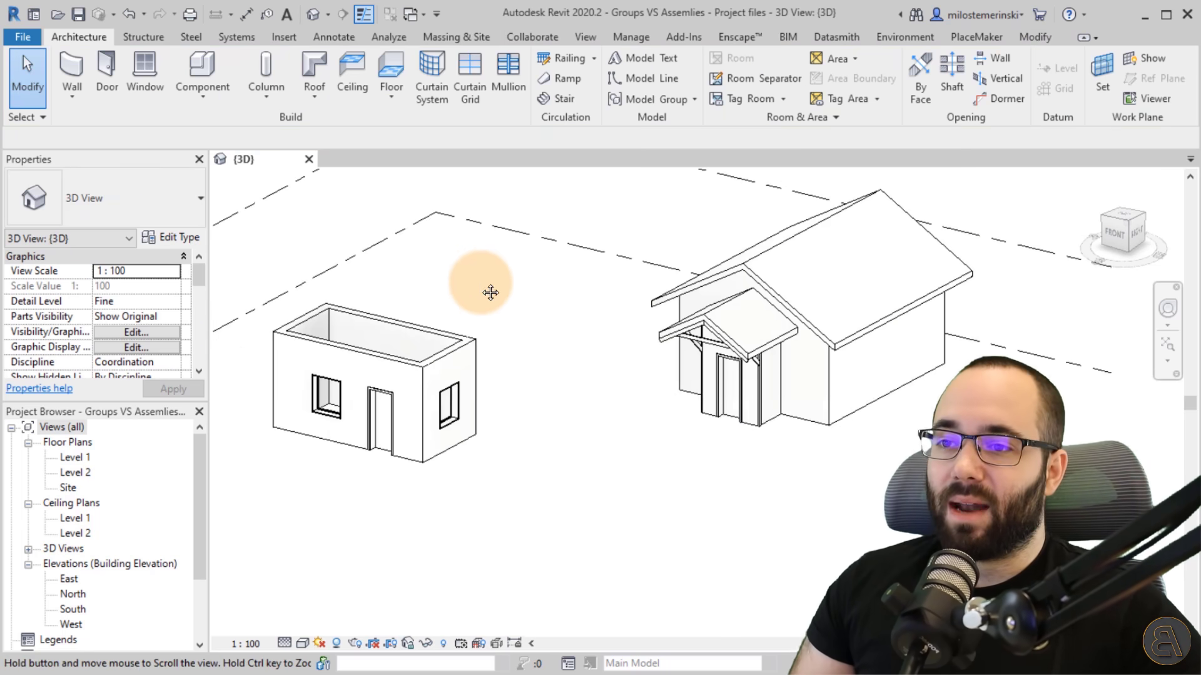
- Select the entrance roof assembly and review its instance and type properties without changing them
{"action": "left_click", "coordinate": [560, 328]}
{"action": "scroll", "coordinate": [576, 307], "scroll_direction": "up", "scroll_amount": 3}
{"action": "middle_click_drag", "start_coordinate": [576, 307], "coordinate": [552, 301]}
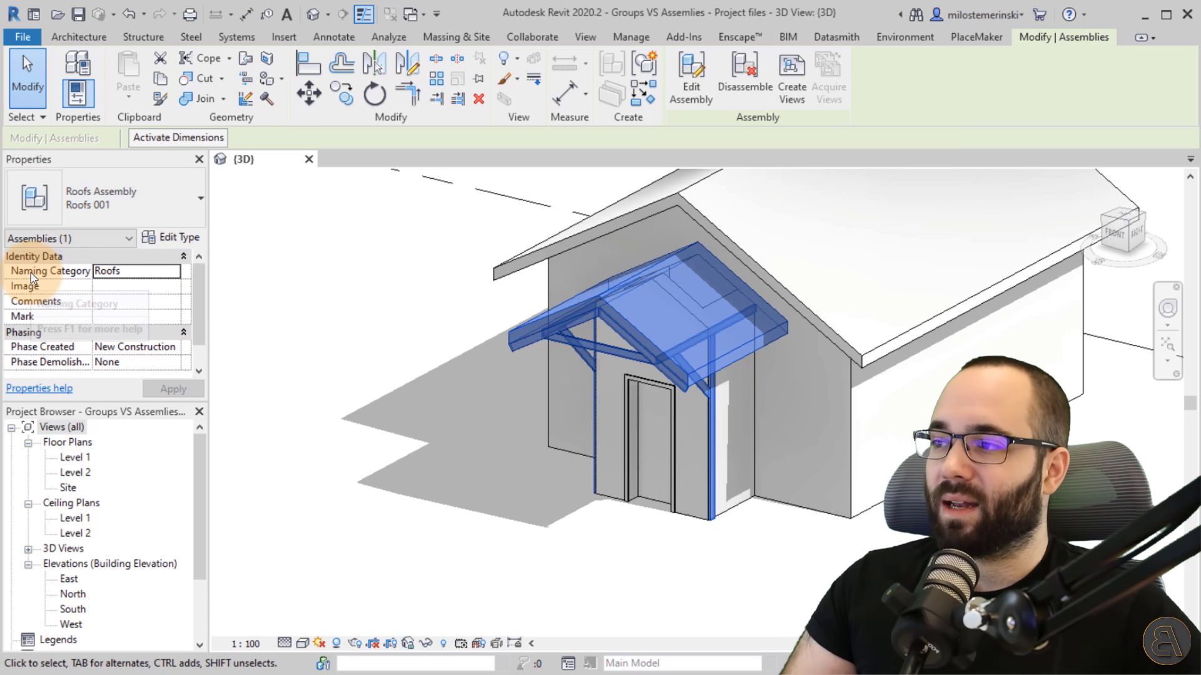
{"action": "left_click", "coordinate": [125, 285]}
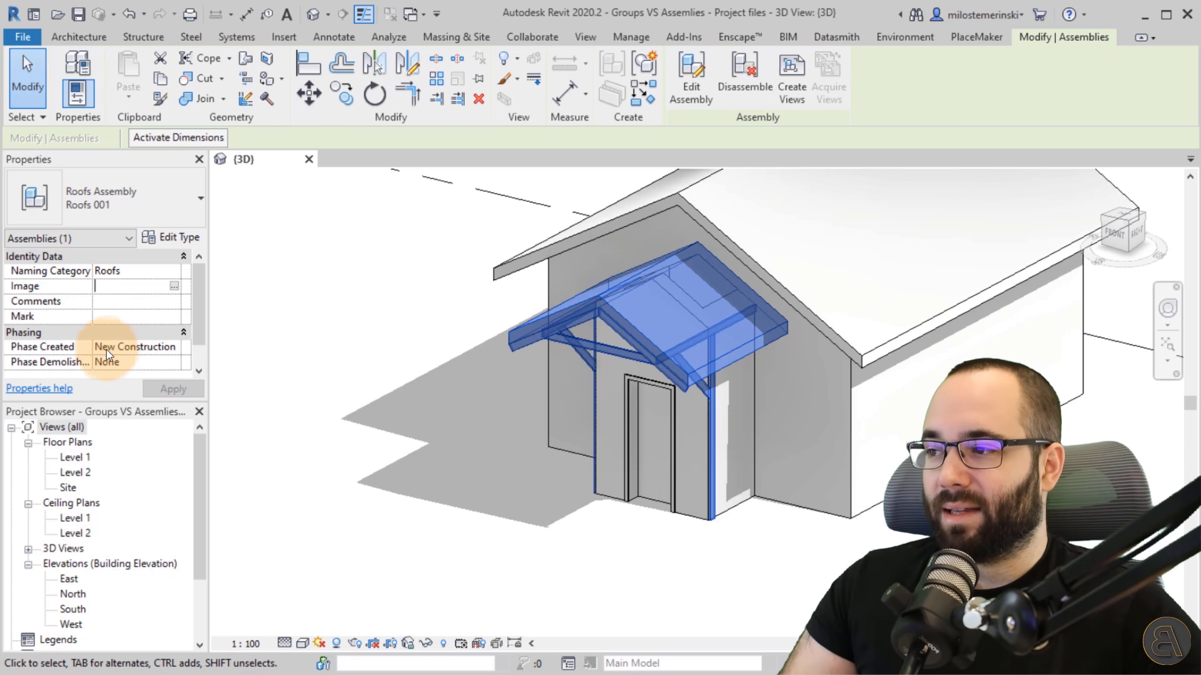
{"action": "left_click", "coordinate": [191, 236]}
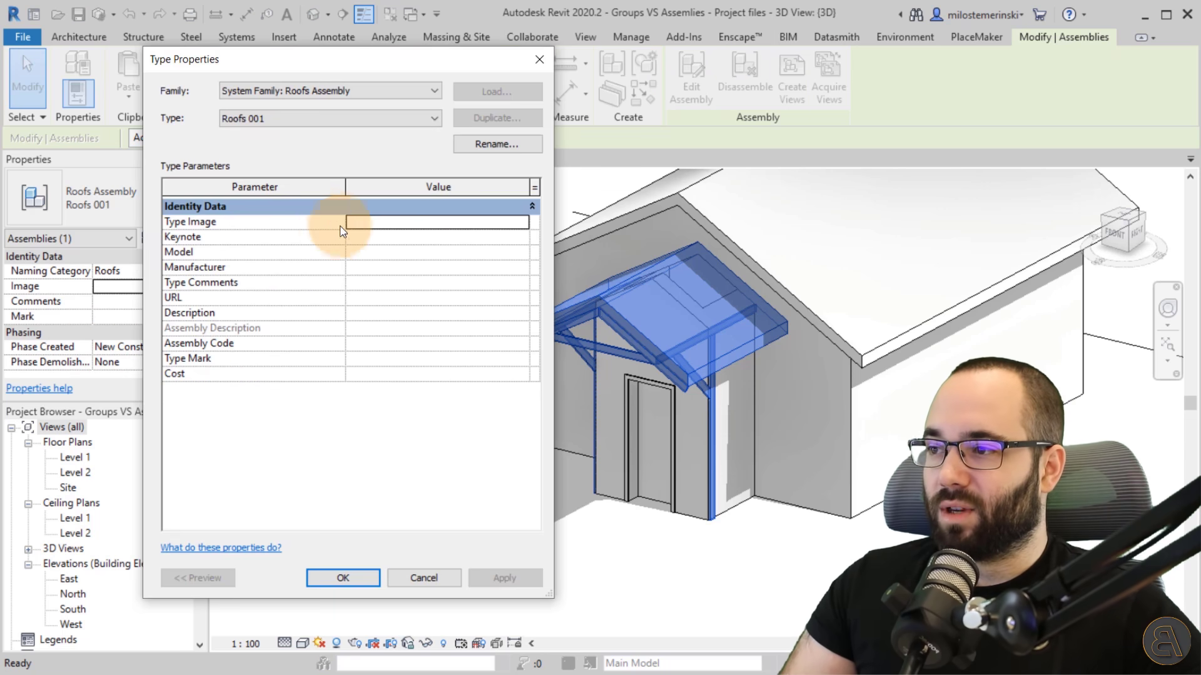
{"action": "left_click", "coordinate": [422, 578]}
{"action": "left_click", "coordinate": [432, 472]}
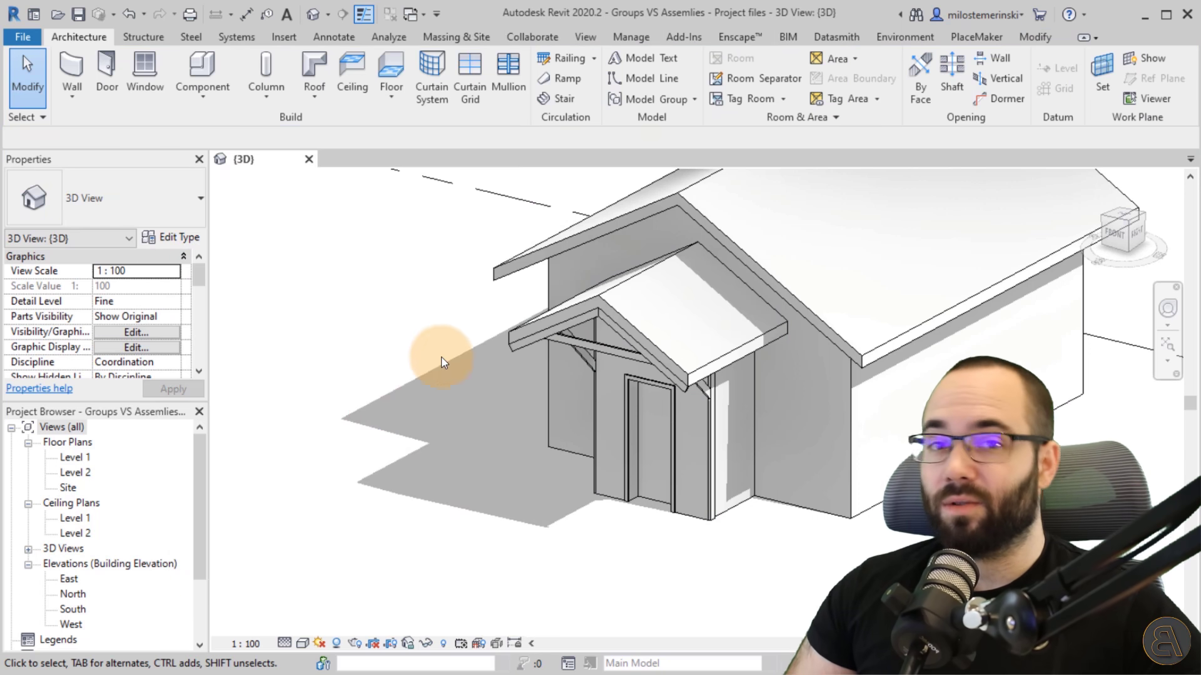
- Locate the Roofs 001 assembly in the project's list of assemblies and check which elements it selects in the model
{"action": "left_click", "coordinate": [534, 324]}
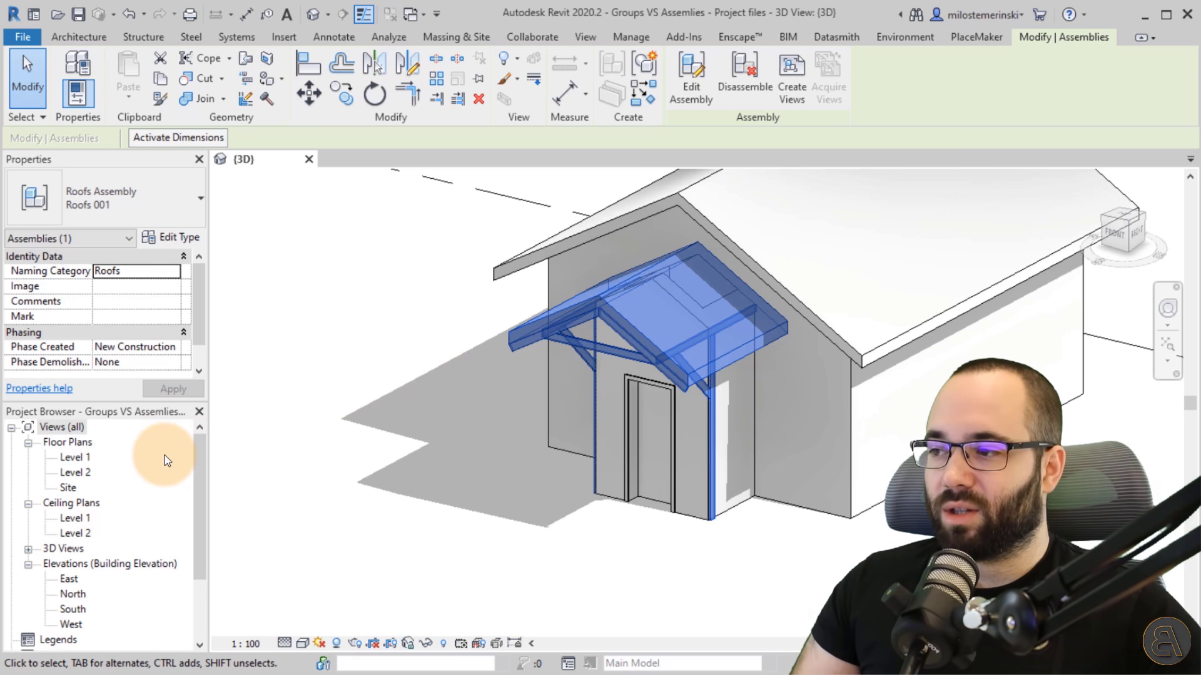
{"action": "left_click_drag", "start_coordinate": [202, 447], "coordinate": [197, 533]}
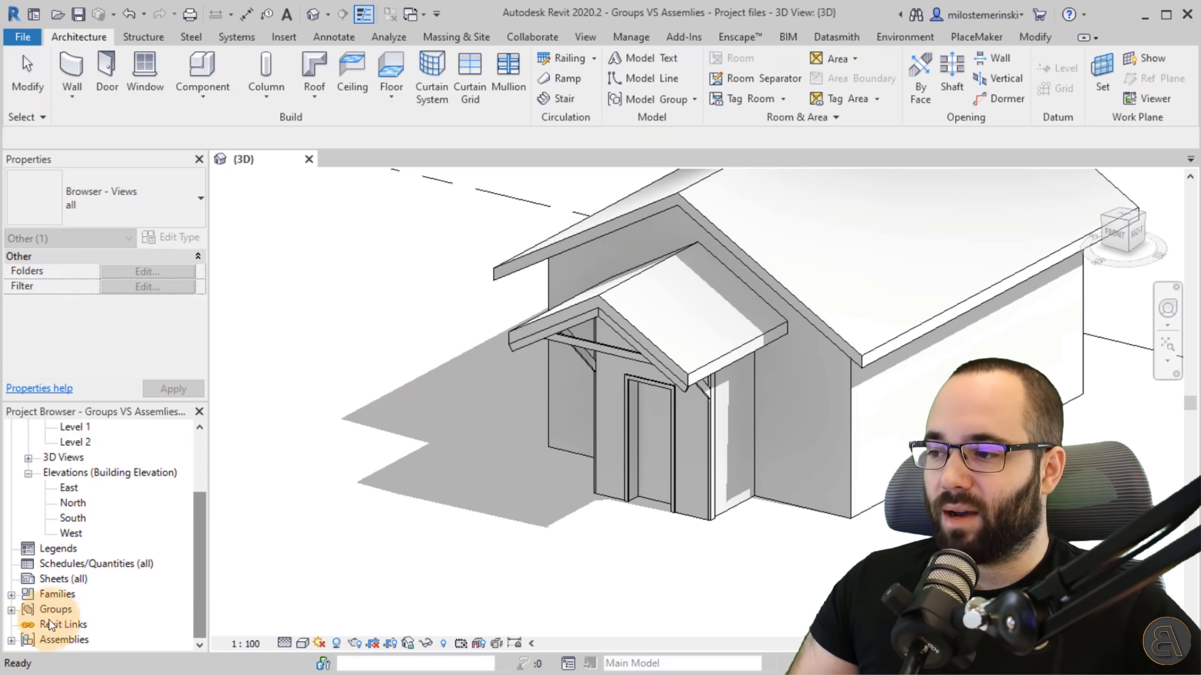
{"action": "left_click", "coordinate": [29, 641]}
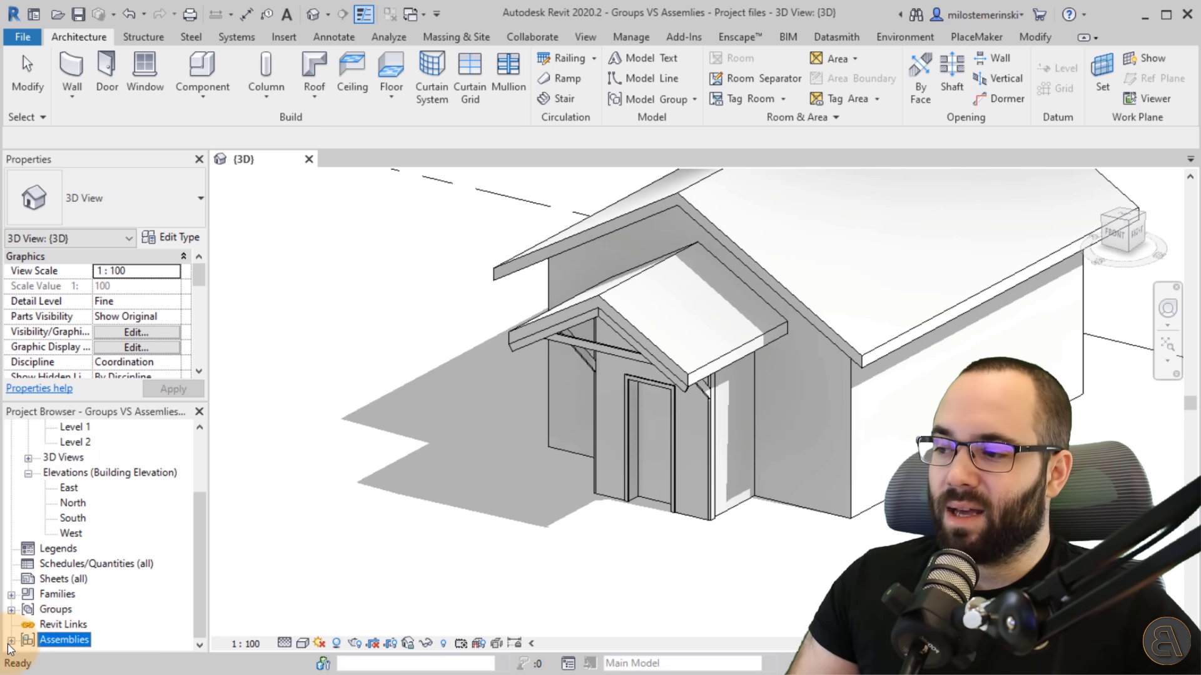
{"action": "double_click", "coordinate": [50, 639]}
{"action": "left_click", "coordinate": [59, 641]}
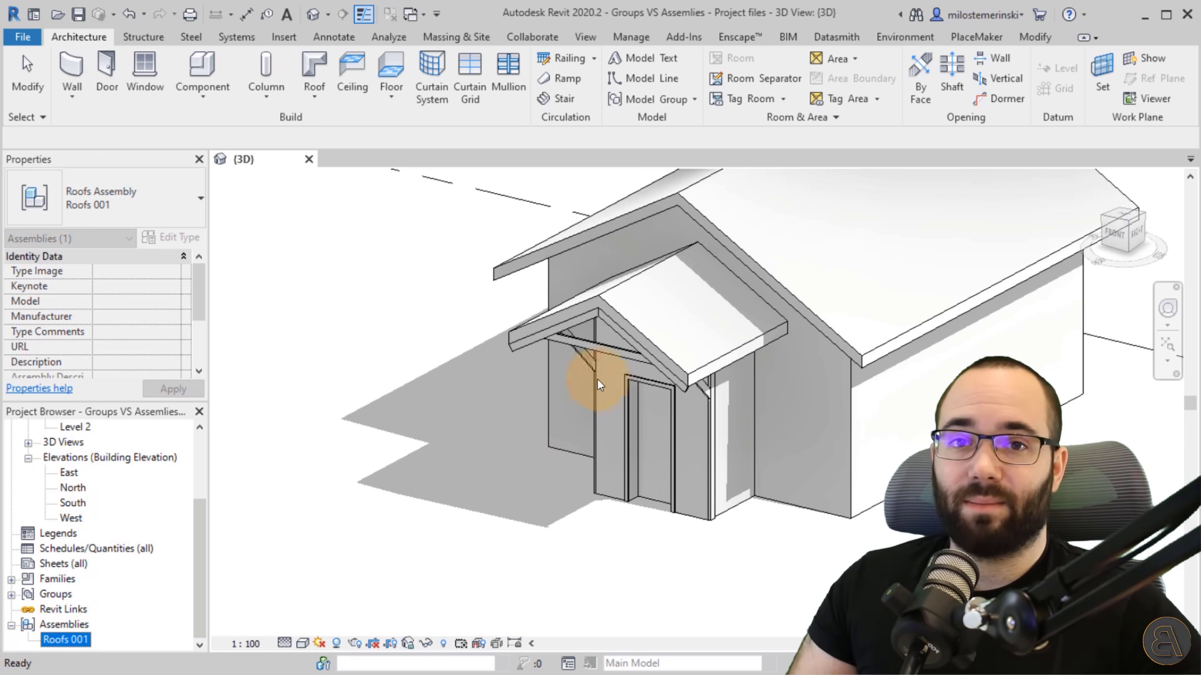
{"action": "left_click", "coordinate": [86, 640]}
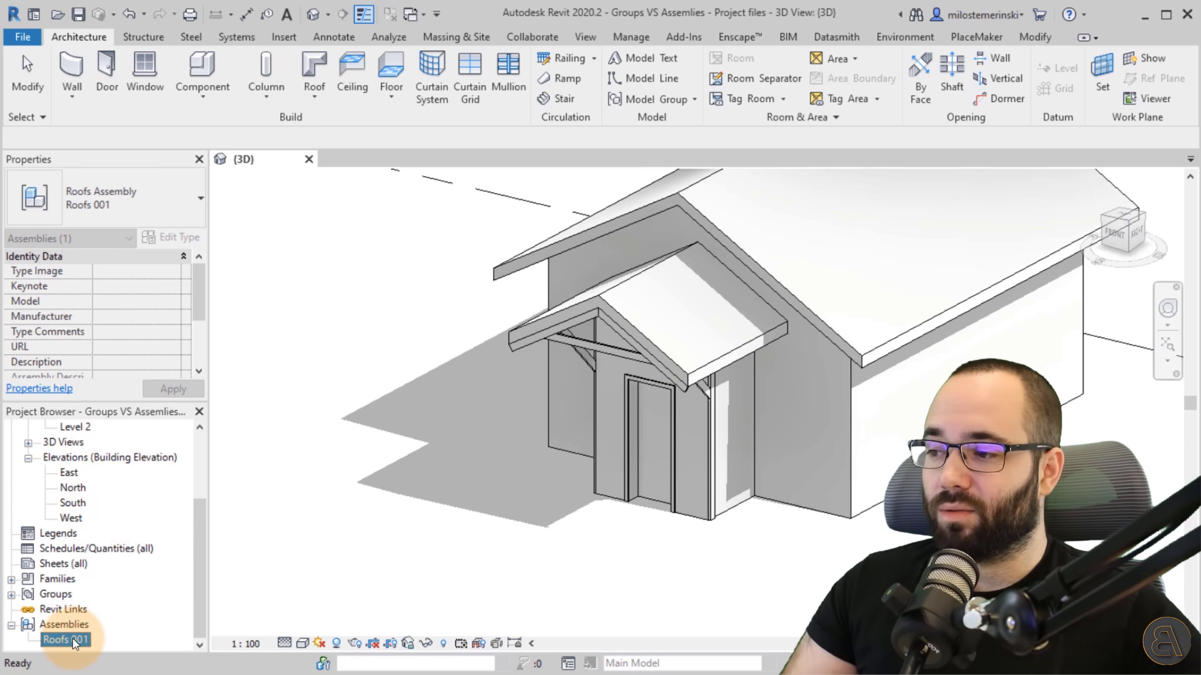
{"action": "left_click", "coordinate": [598, 354]}
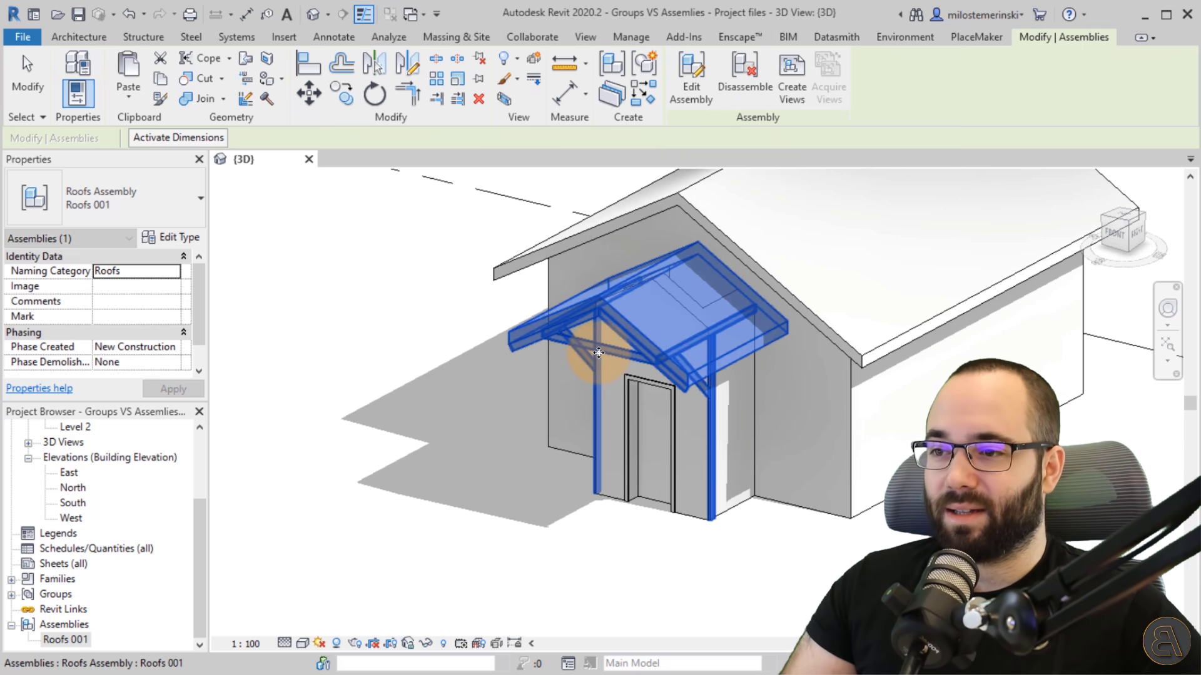
{"action": "left_click", "coordinate": [481, 514]}
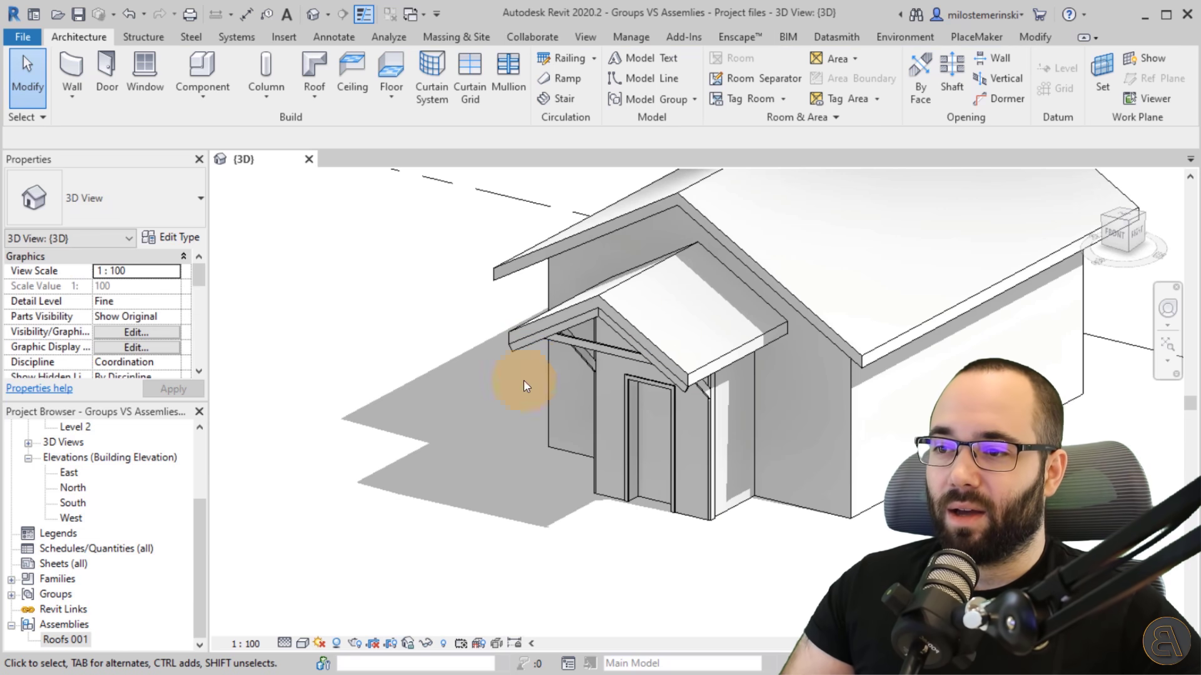
- Edit the entrance roof assembly, adding the entrance door to it and removing the door again
{"action": "left_click", "coordinate": [539, 333]}
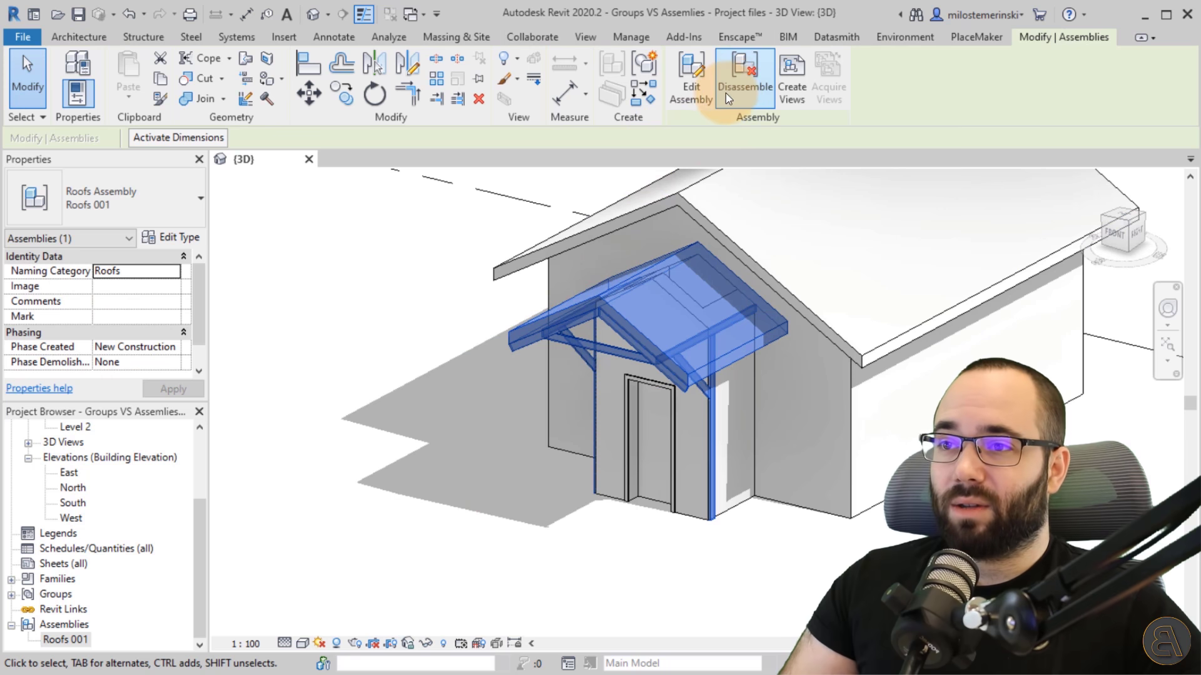
{"action": "left_click", "coordinate": [691, 94]}
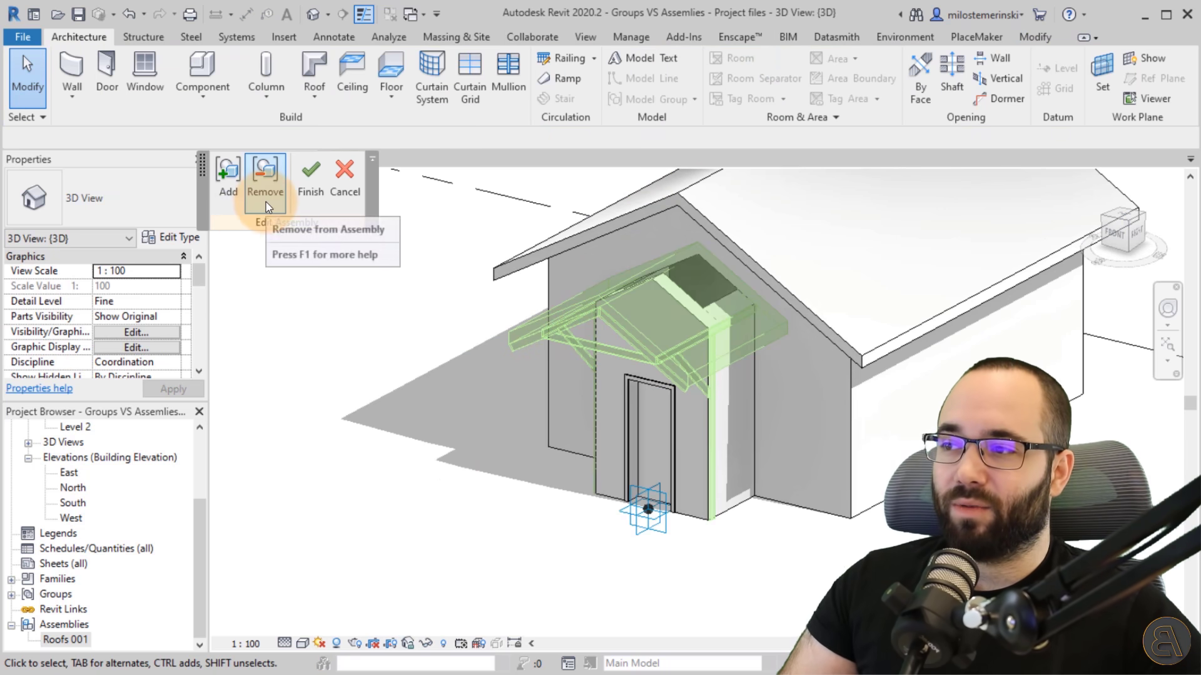
{"action": "left_click", "coordinate": [234, 199]}
{"action": "left_click", "coordinate": [629, 483]}
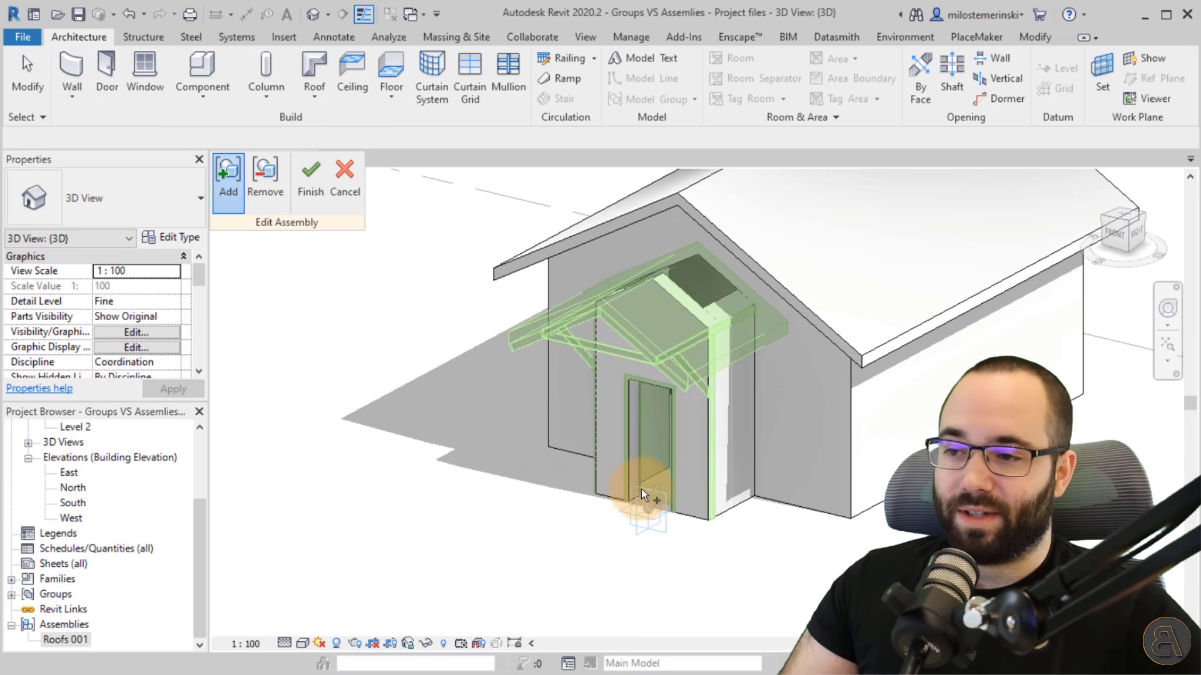
{"action": "left_click", "coordinate": [265, 199]}
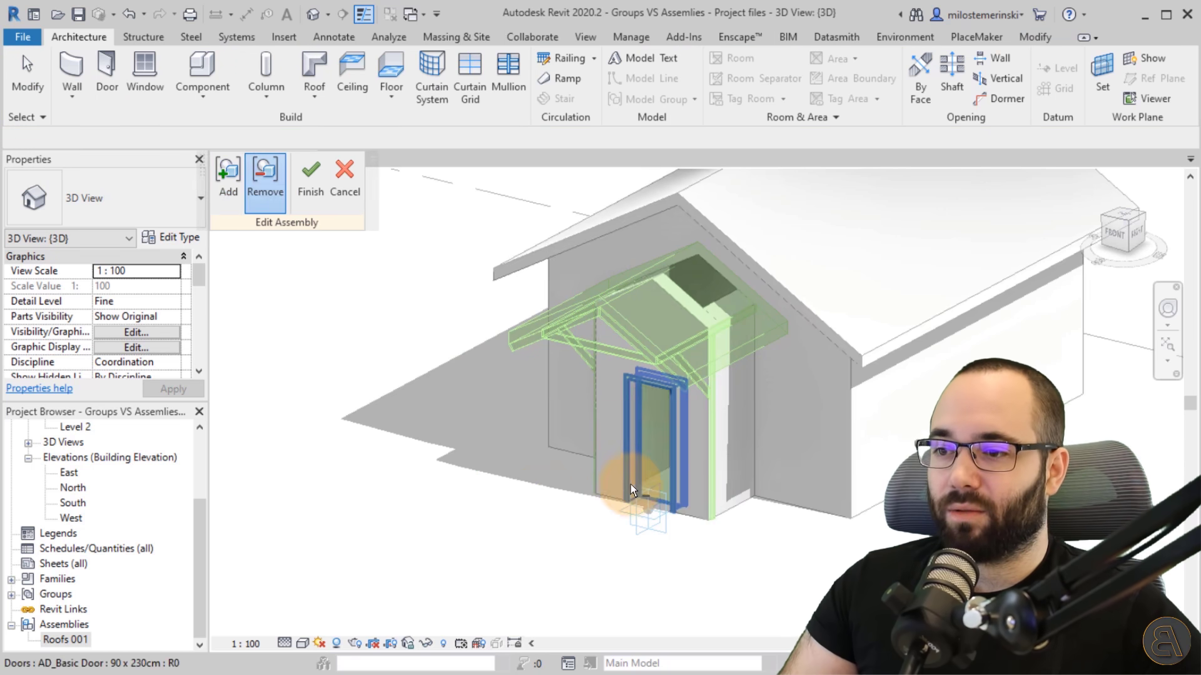
{"action": "left_click", "coordinate": [631, 482]}
{"action": "left_click", "coordinate": [309, 199]}
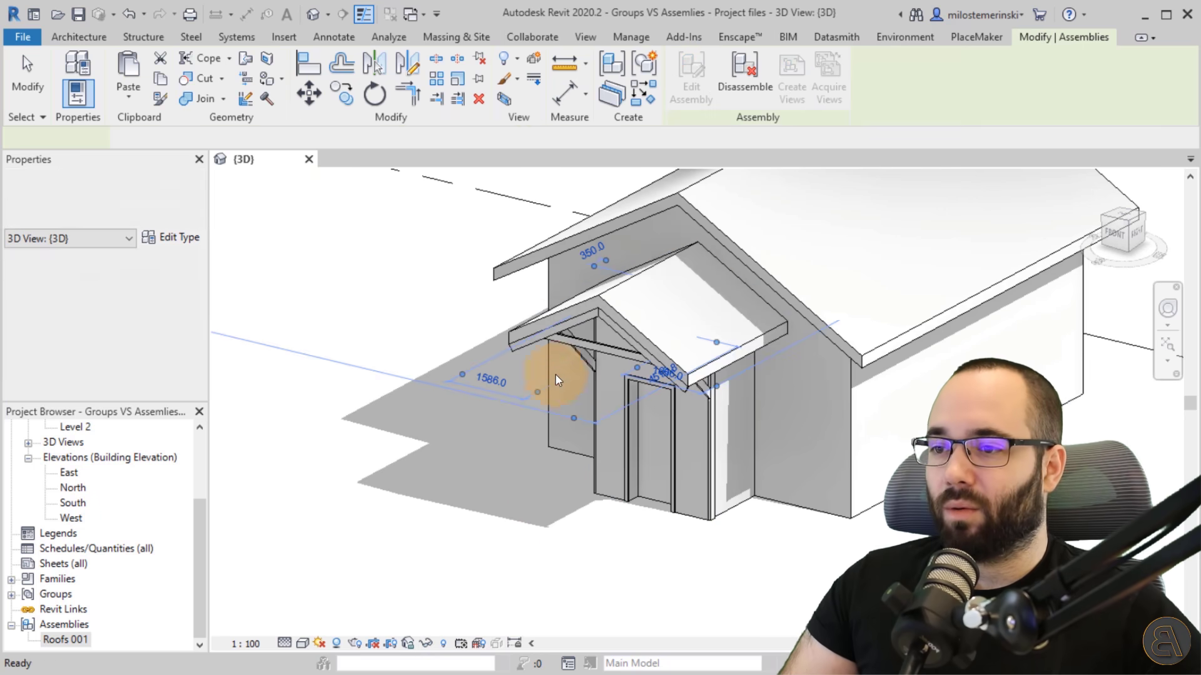
{"action": "left_click", "coordinate": [471, 325]}
- Create a model group named Room 1 from the roofless building's walls, windows and door
{"action": "scroll", "coordinate": [607, 438], "scroll_direction": "down", "scroll_amount": 5}
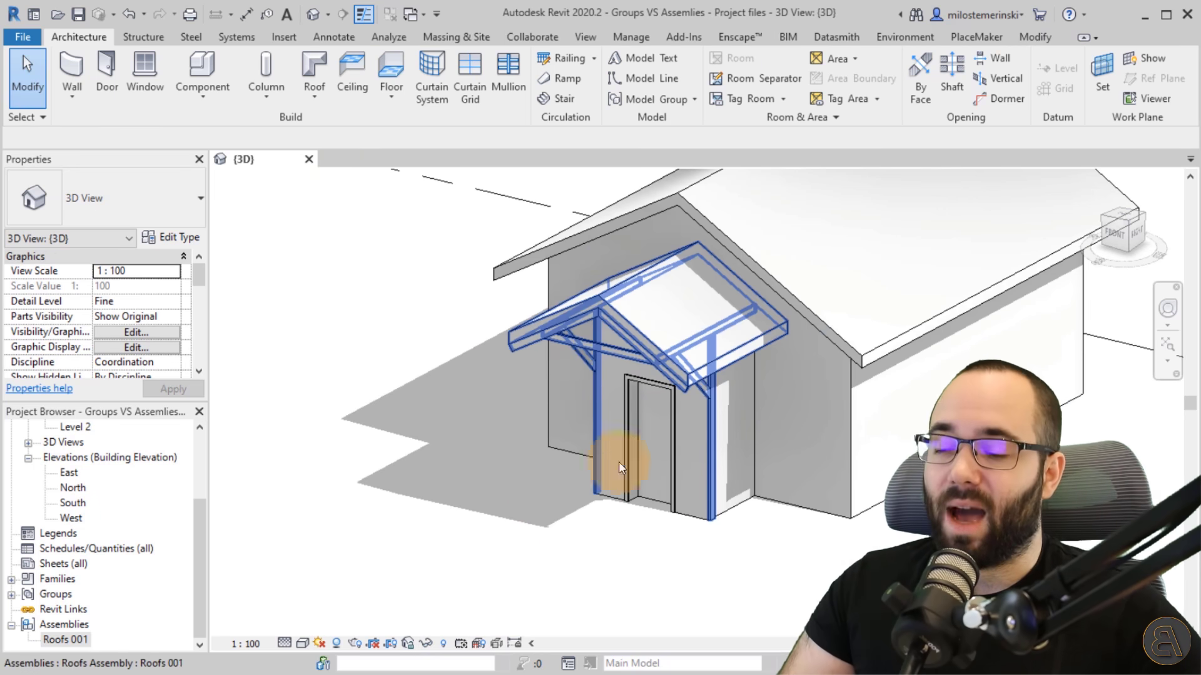
{"action": "mouse_move", "coordinate": [605, 489]}
{"action": "middle_mouse_down", "text": "shift"}
{"action": "mouse_move", "coordinate": [517, 501]}
{"action": "mouse_move", "coordinate": [590, 406]}
{"action": "mouse_move", "coordinate": [496, 430]}
{"action": "mouse_move", "coordinate": [611, 501]}
{"action": "middle_mouse_up", "text": "shift"}
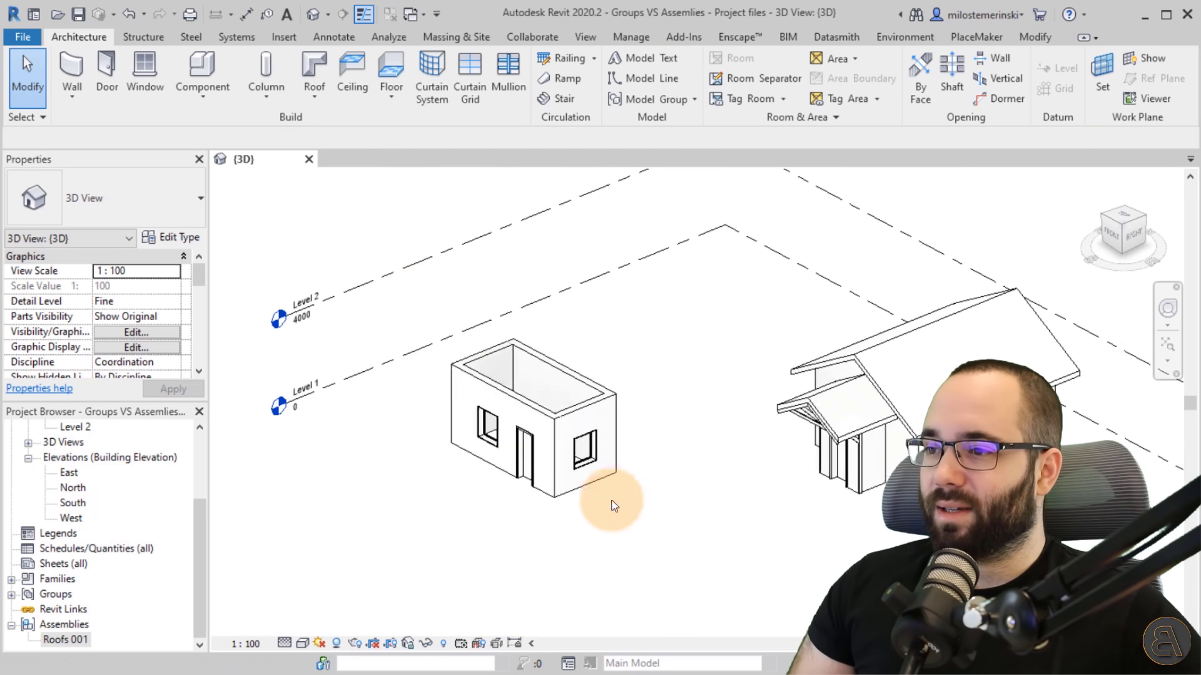
{"action": "left_click_drag", "start_coordinate": [386, 295], "coordinate": [715, 550]}
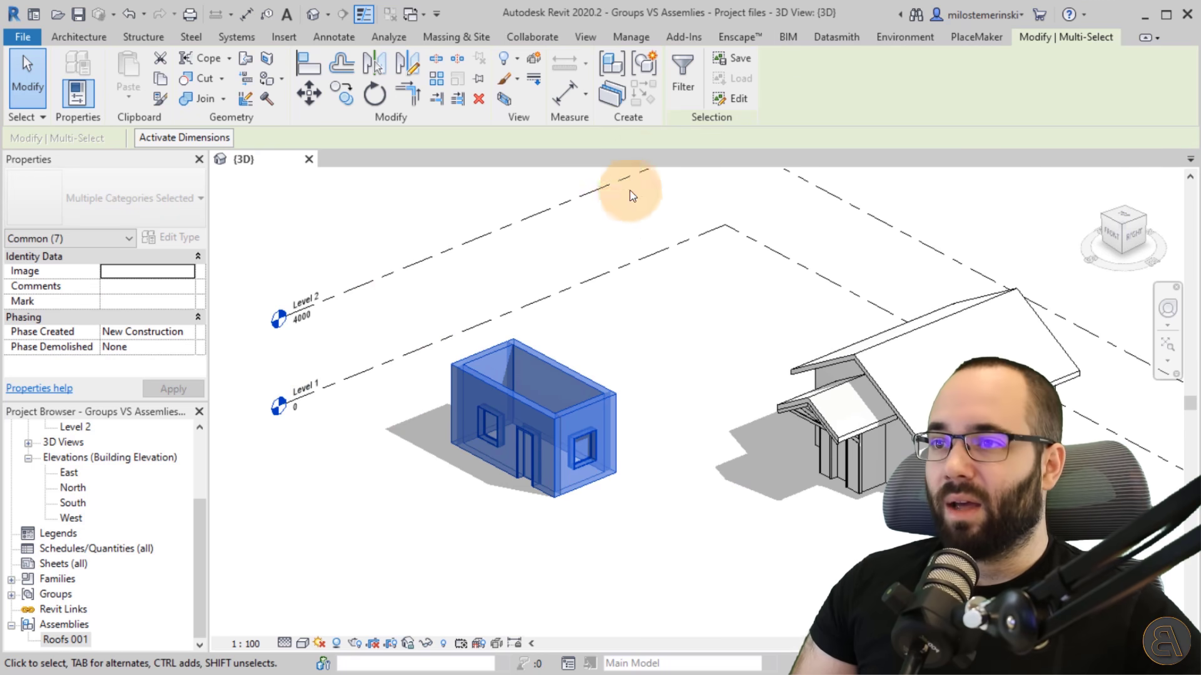
{"action": "left_click", "coordinate": [650, 72]}
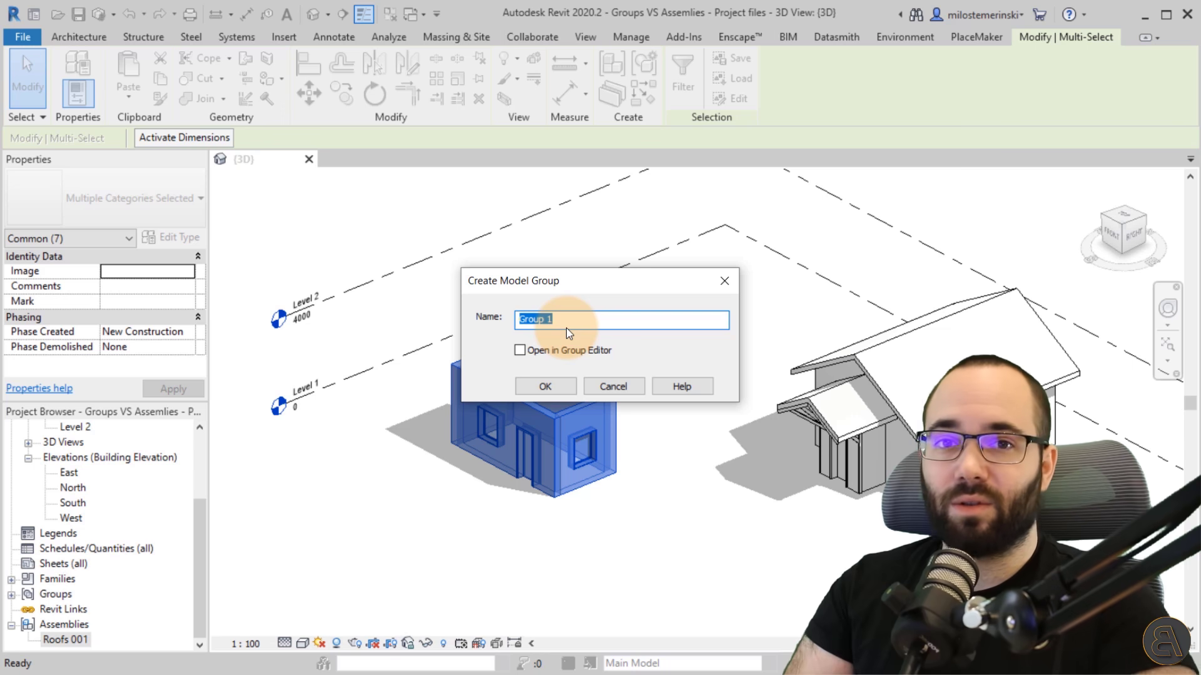
{"action": "type", "text": "Room"}
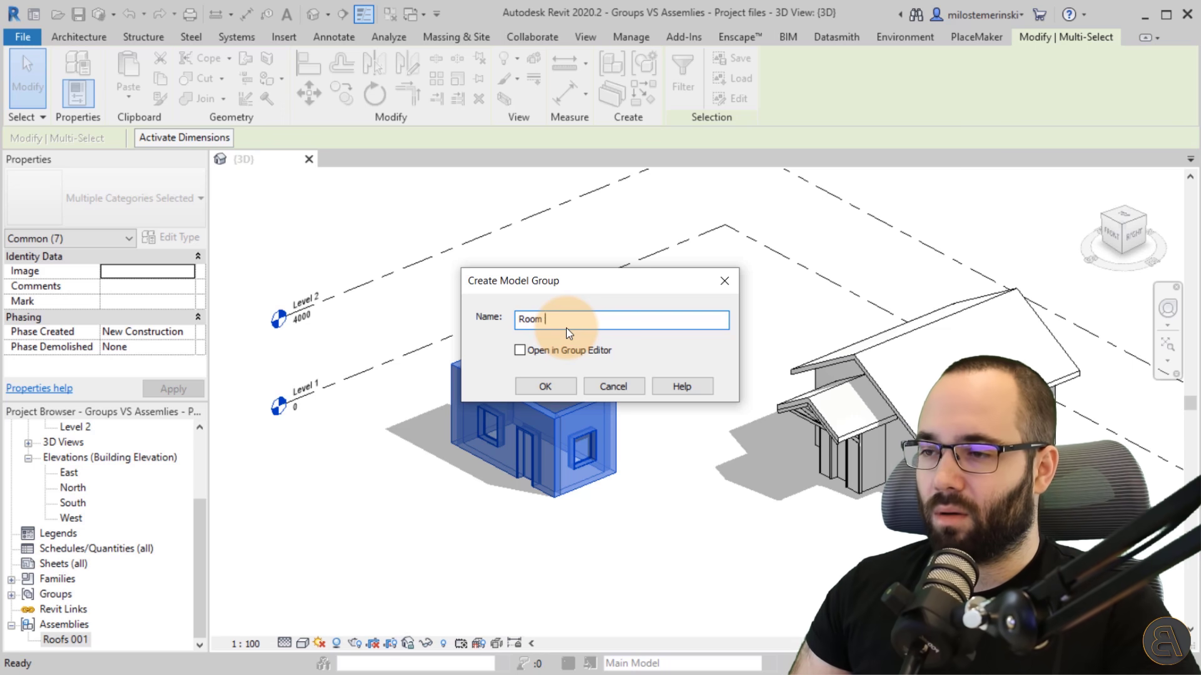
{"action": "left_click", "coordinate": [541, 386]}
{"action": "left_click", "coordinate": [618, 510]}
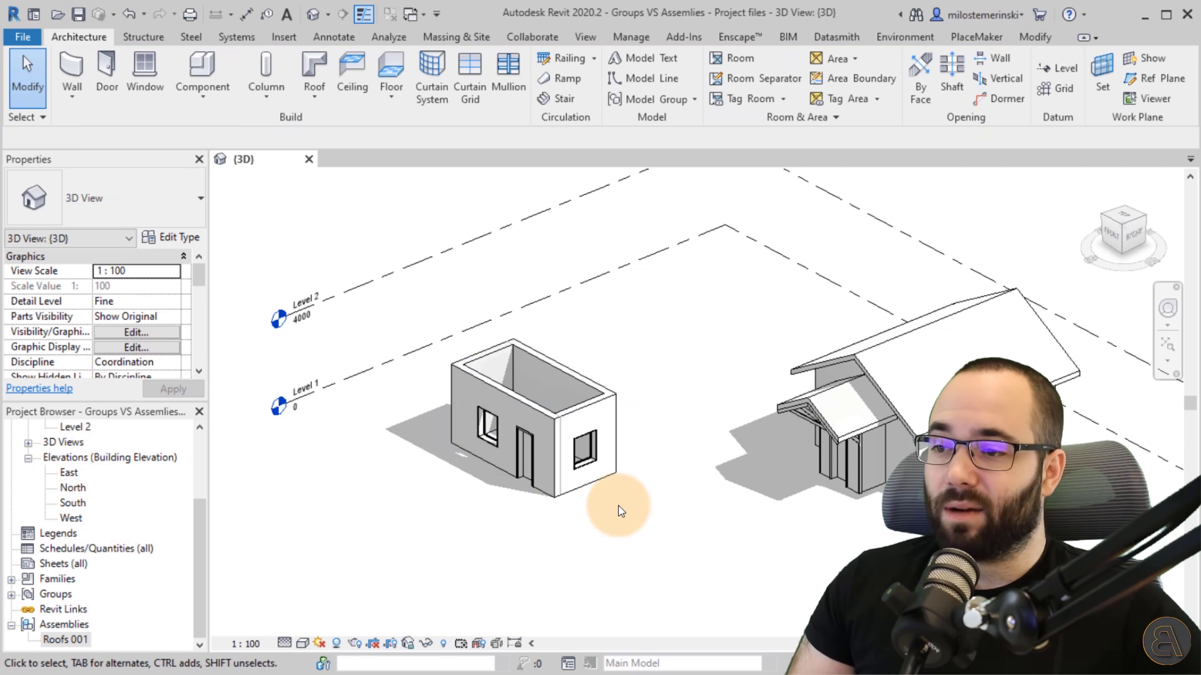
- Open the Room 1 model group for editing and finish without changing its members
{"action": "left_click", "coordinate": [579, 487]}
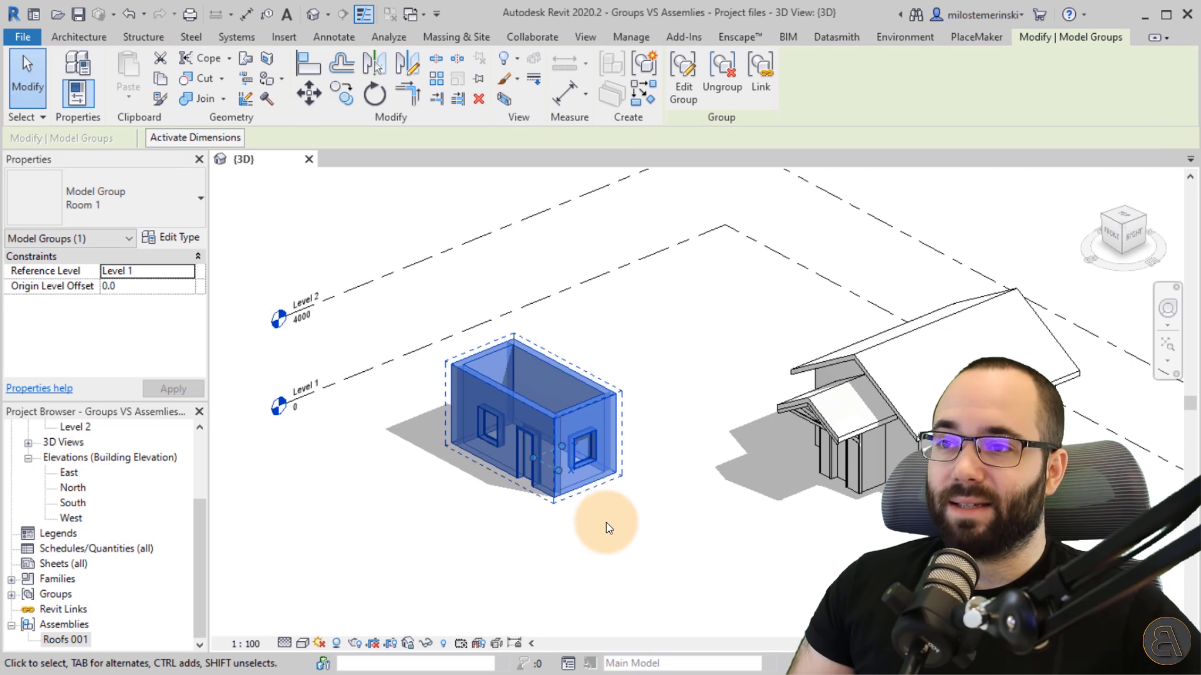
{"action": "left_click", "coordinate": [688, 105]}
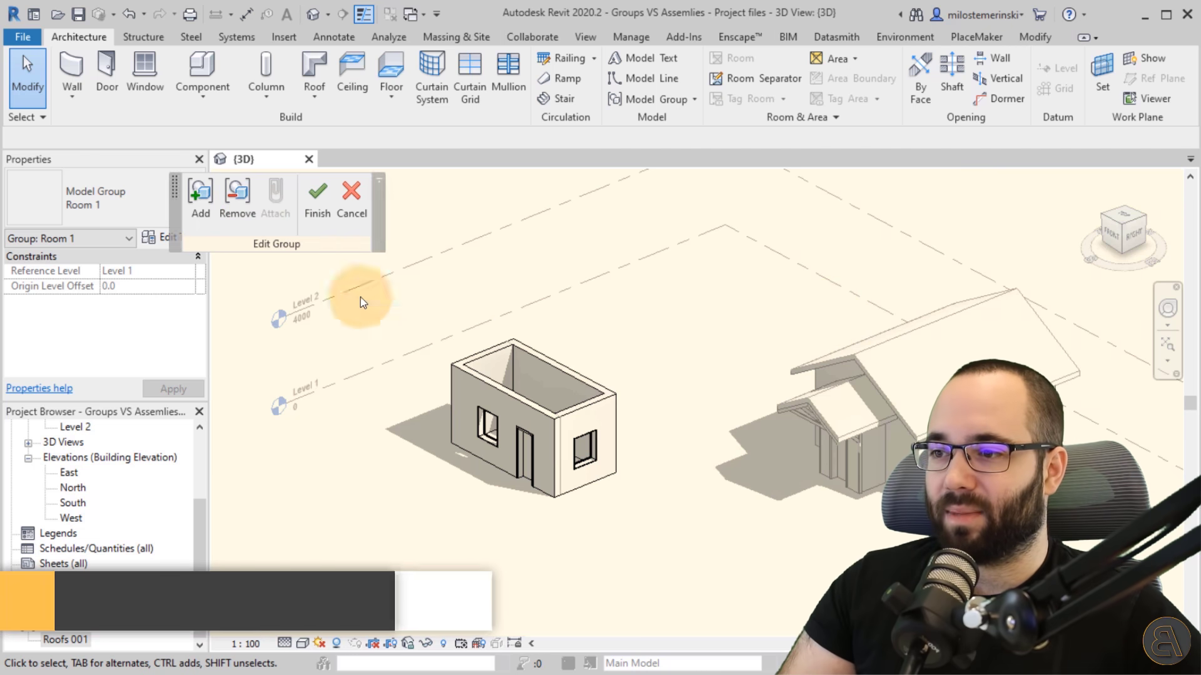
{"action": "left_click", "coordinate": [317, 199]}
{"action": "left_click", "coordinate": [648, 374]}
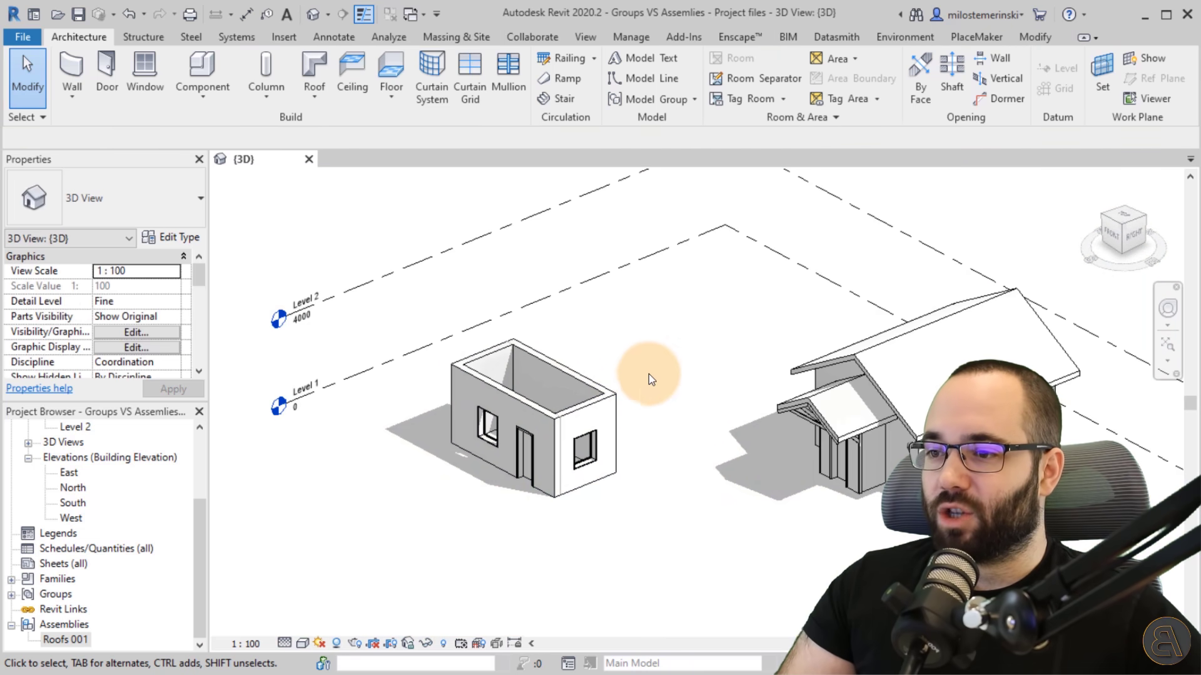
- Locate the Room 1 group among the project's model groups and check its entry
{"action": "left_click", "coordinate": [594, 389]}
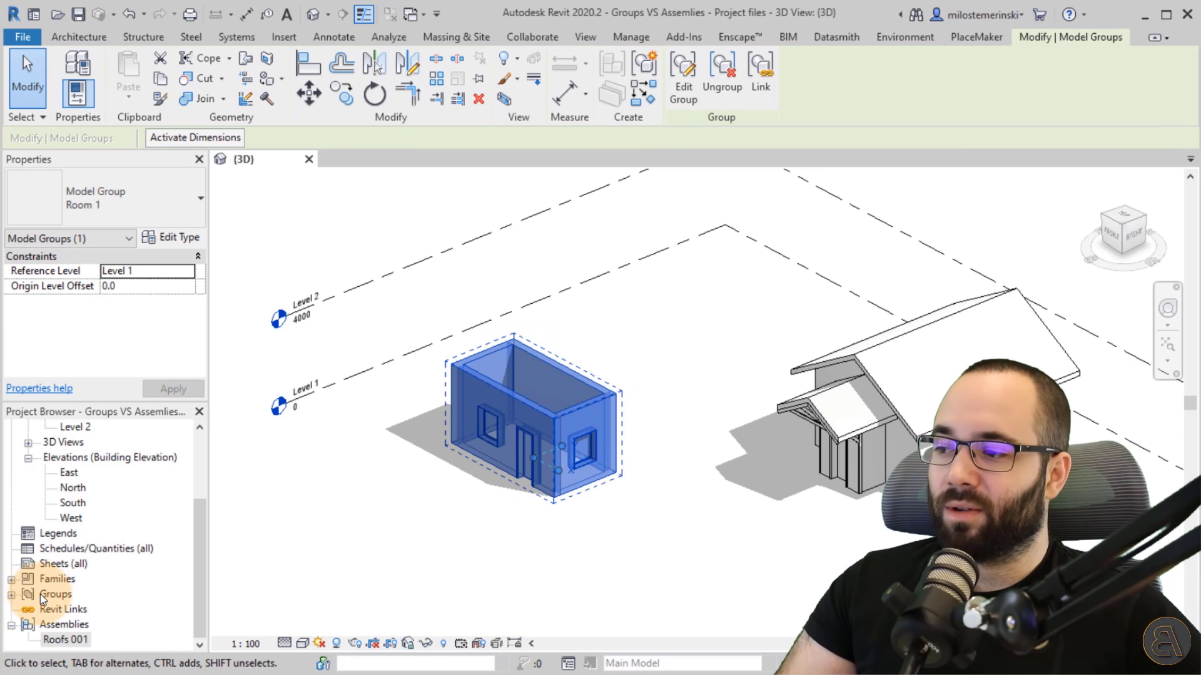
{"action": "left_click", "coordinate": [11, 595]}
{"action": "scroll", "coordinate": [62, 563], "scroll_direction": "down", "scroll_amount": 1}
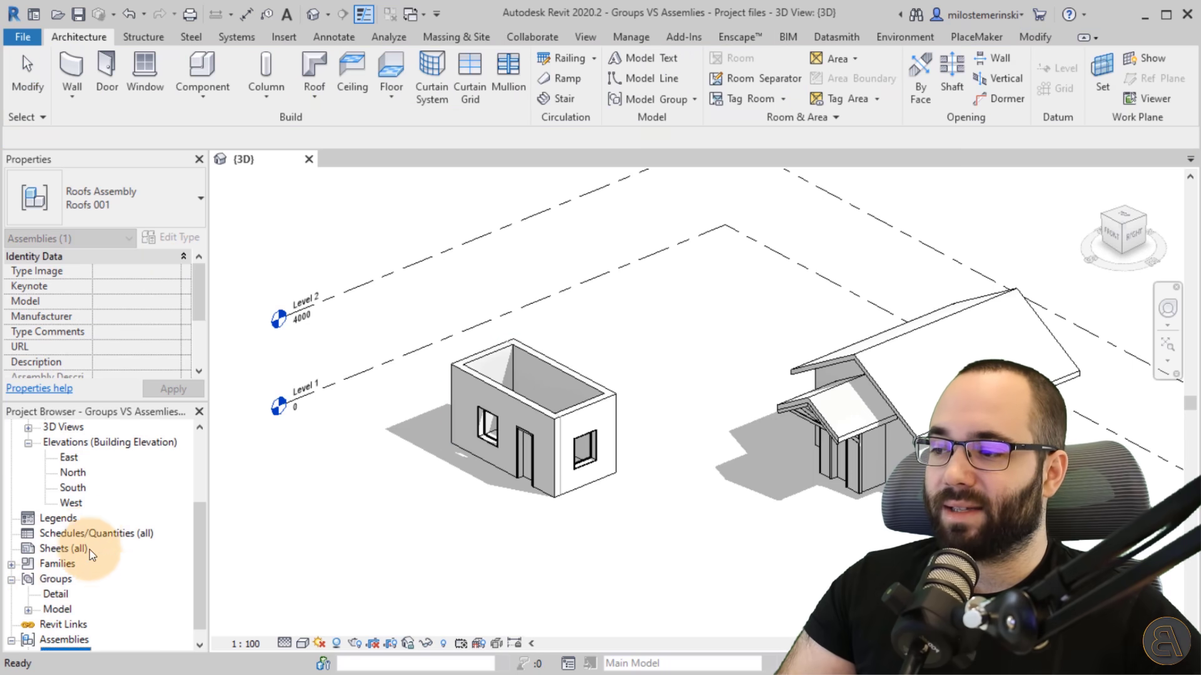
{"action": "left_click", "coordinate": [53, 564]}
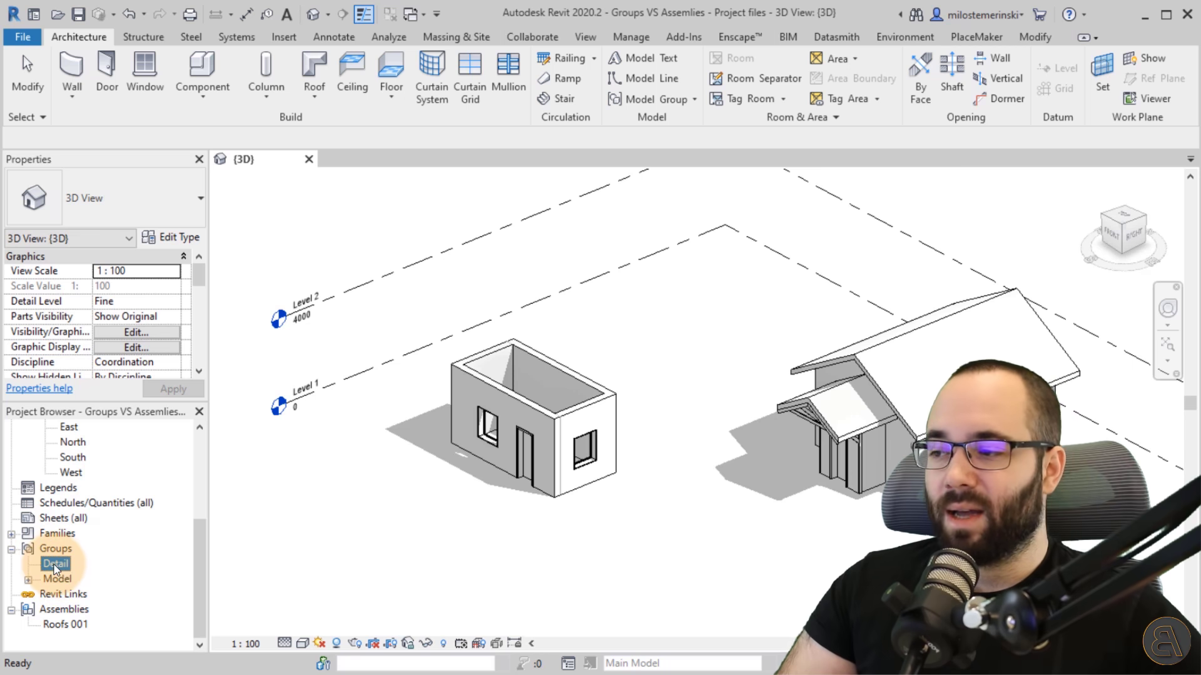
{"action": "left_click", "coordinate": [28, 580]}
{"action": "left_click", "coordinate": [88, 594]}
{"action": "left_click", "coordinate": [86, 595]}
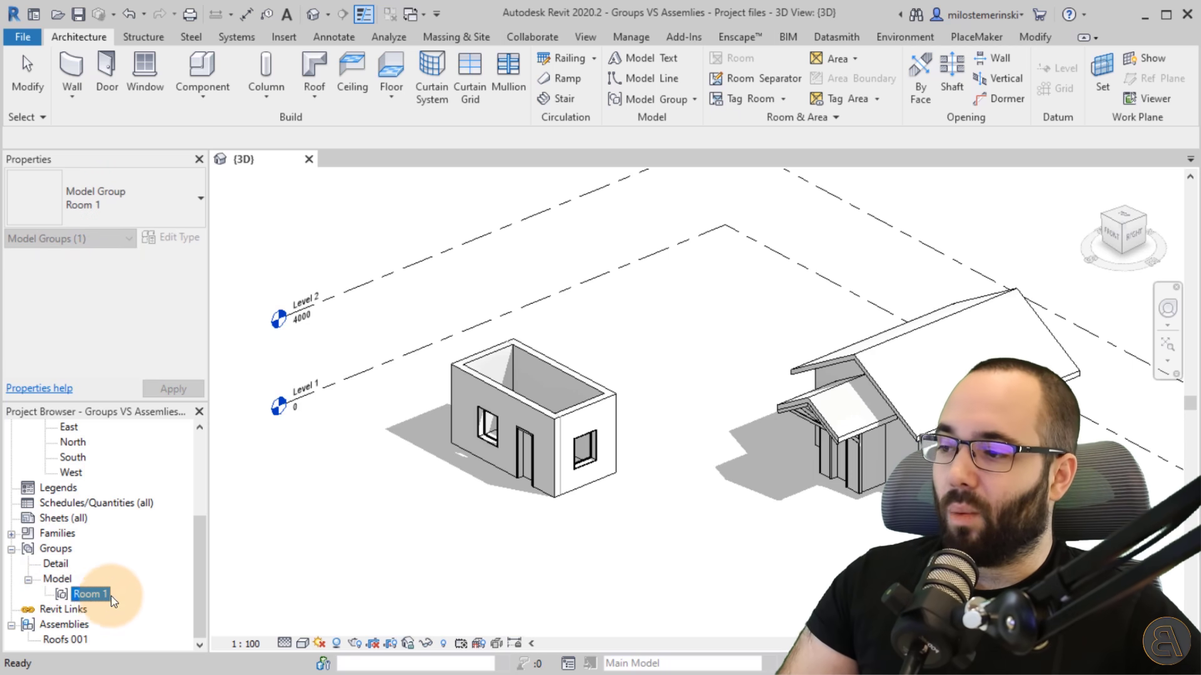
{"action": "left_click", "coordinate": [501, 511]}
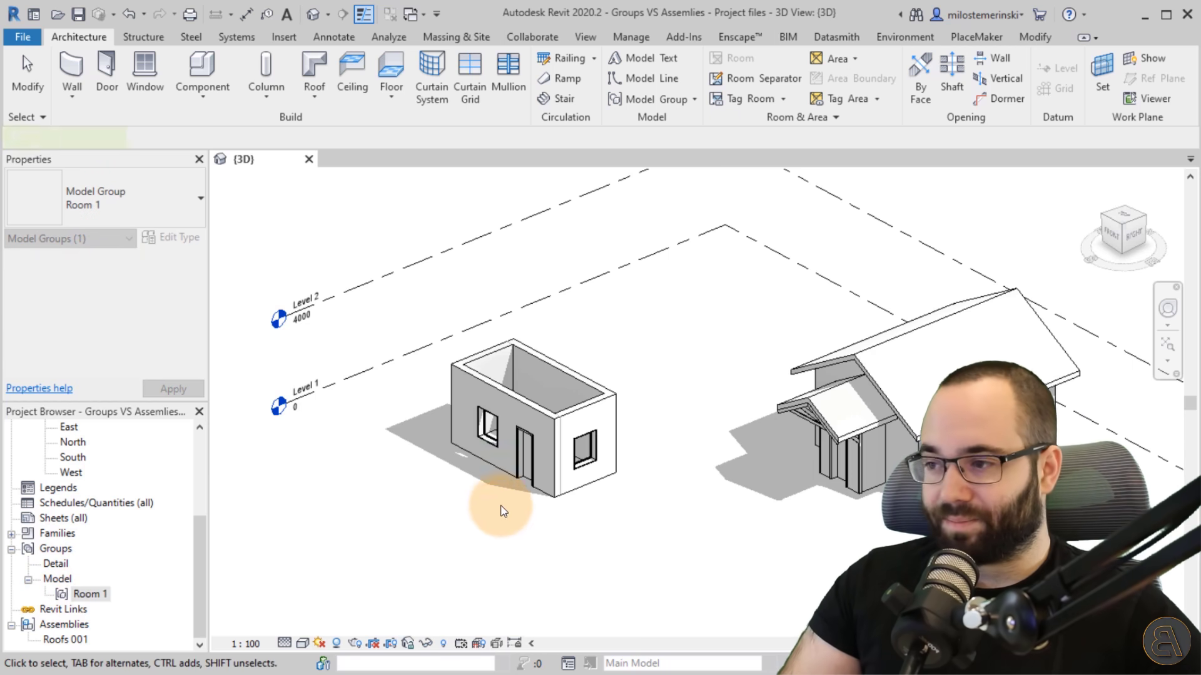
- Move the Room 1 group as one object a short distance away from the roofed house
{"action": "left_click", "coordinate": [501, 473]}
{"action": "left_click", "coordinate": [446, 512]}
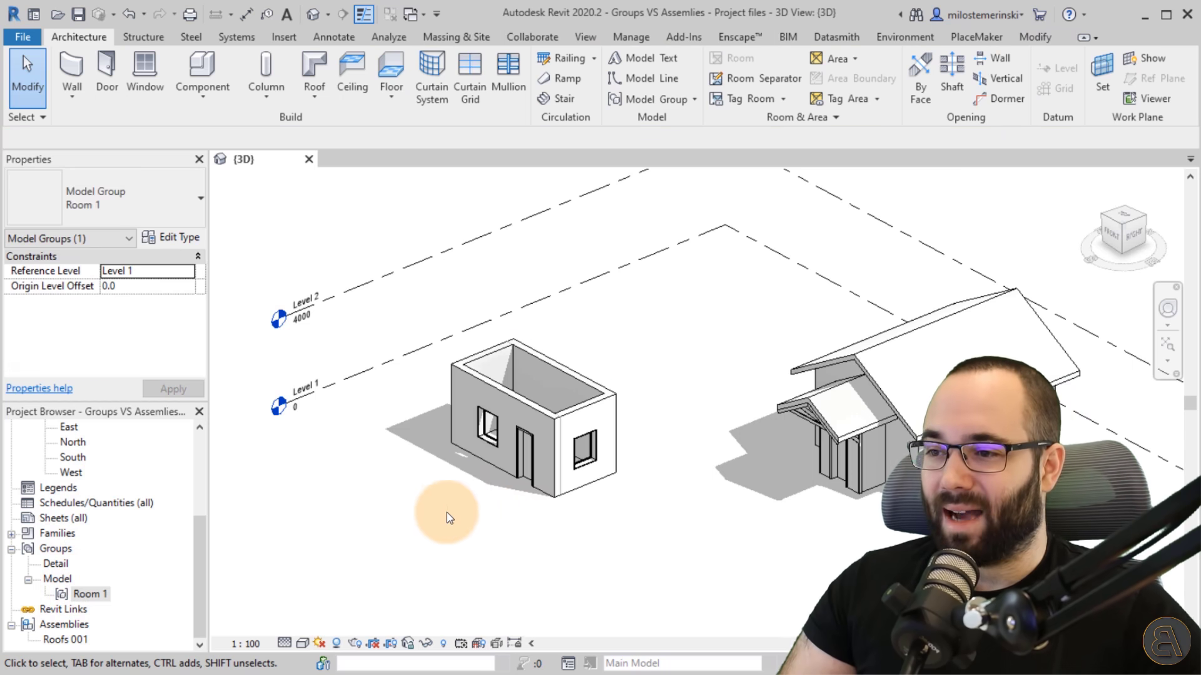
{"action": "left_click", "coordinate": [539, 492]}
{"action": "left_click", "coordinate": [564, 499]}
{"action": "left_click_drag", "start_coordinate": [557, 494], "coordinate": [504, 491]}
{"action": "left_click", "coordinate": [734, 513]}
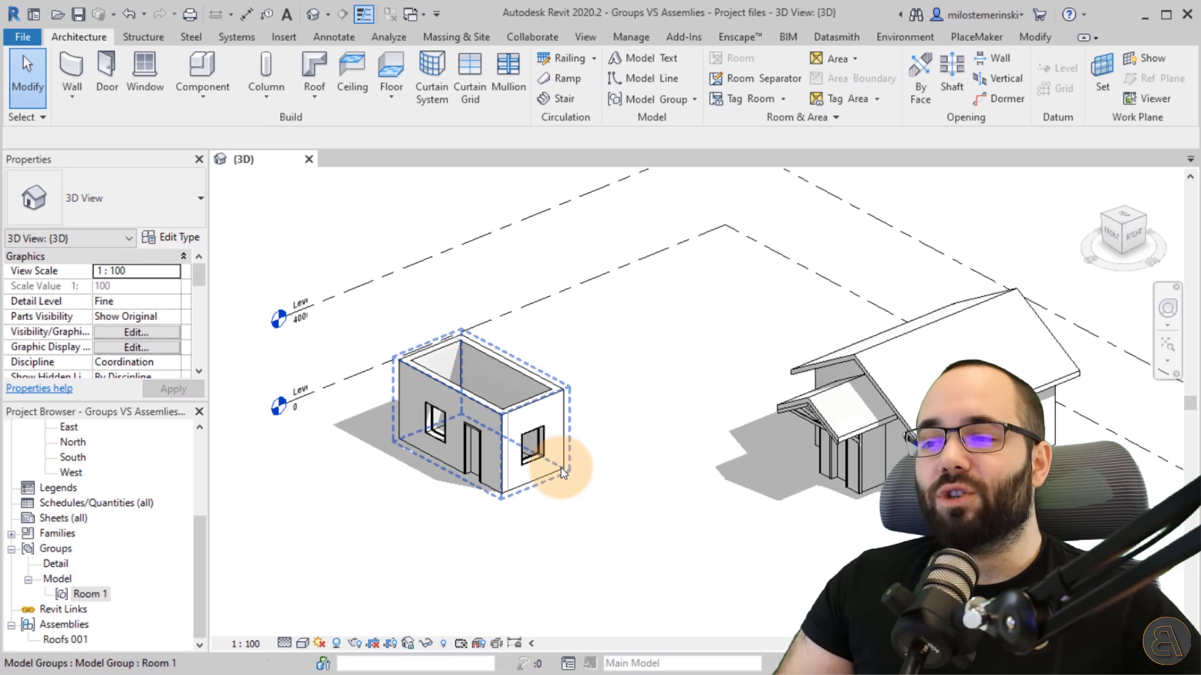
- Select the entrance roof assembly on the roofed house and examine its roof, beams and posts from several angles
{"action": "middle_click_drag", "start_coordinate": [753, 489], "coordinate": [619, 381]}
{"action": "scroll", "coordinate": [617, 349], "scroll_direction": "up", "scroll_amount": 1}
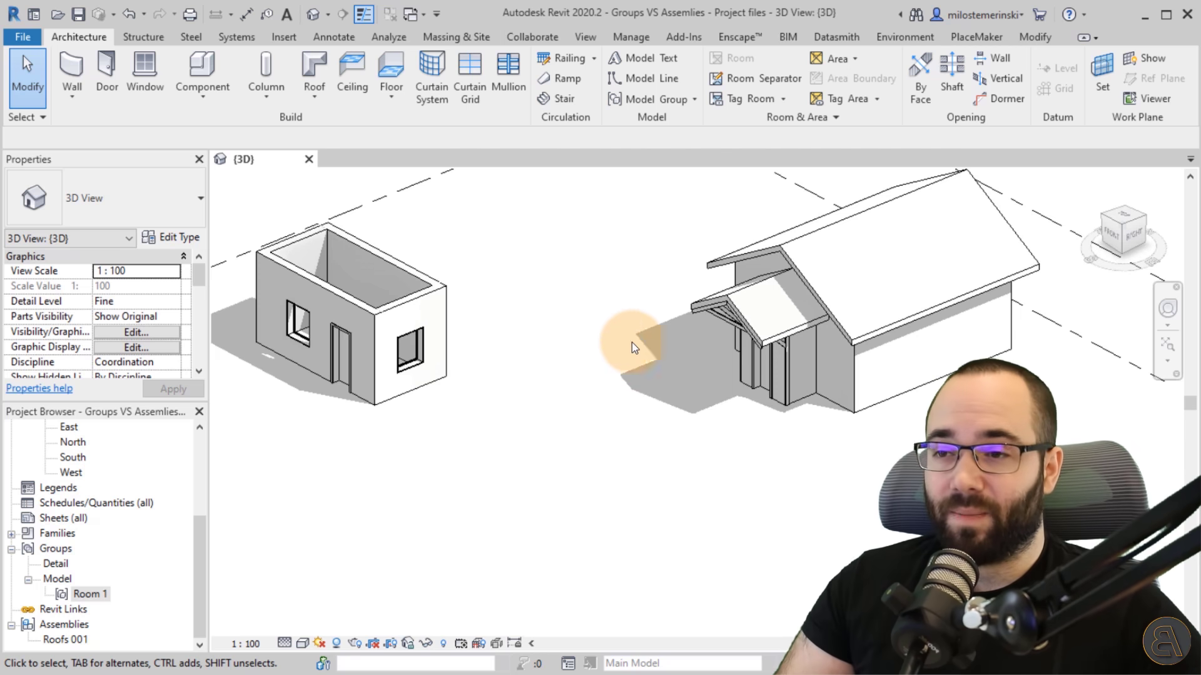
{"action": "scroll", "coordinate": [711, 295], "scroll_direction": "up", "scroll_amount": 2}
{"action": "middle_click_drag", "start_coordinate": [711, 295], "coordinate": [496, 336]}
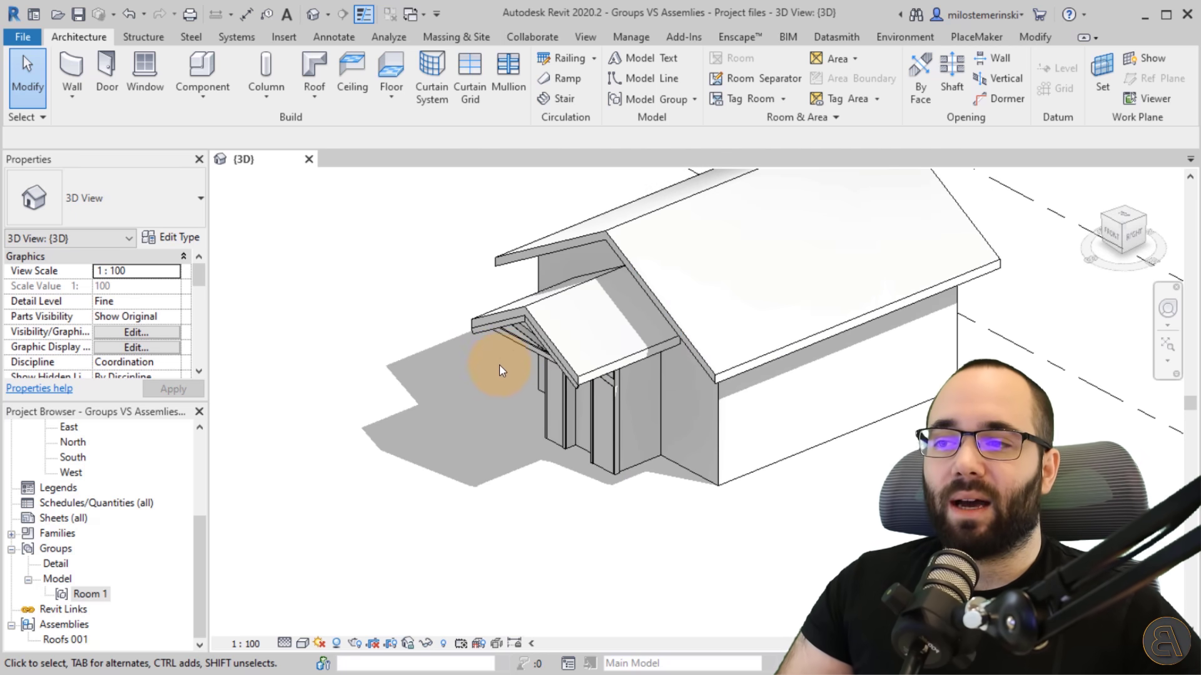
{"action": "left_click", "coordinate": [501, 341]}
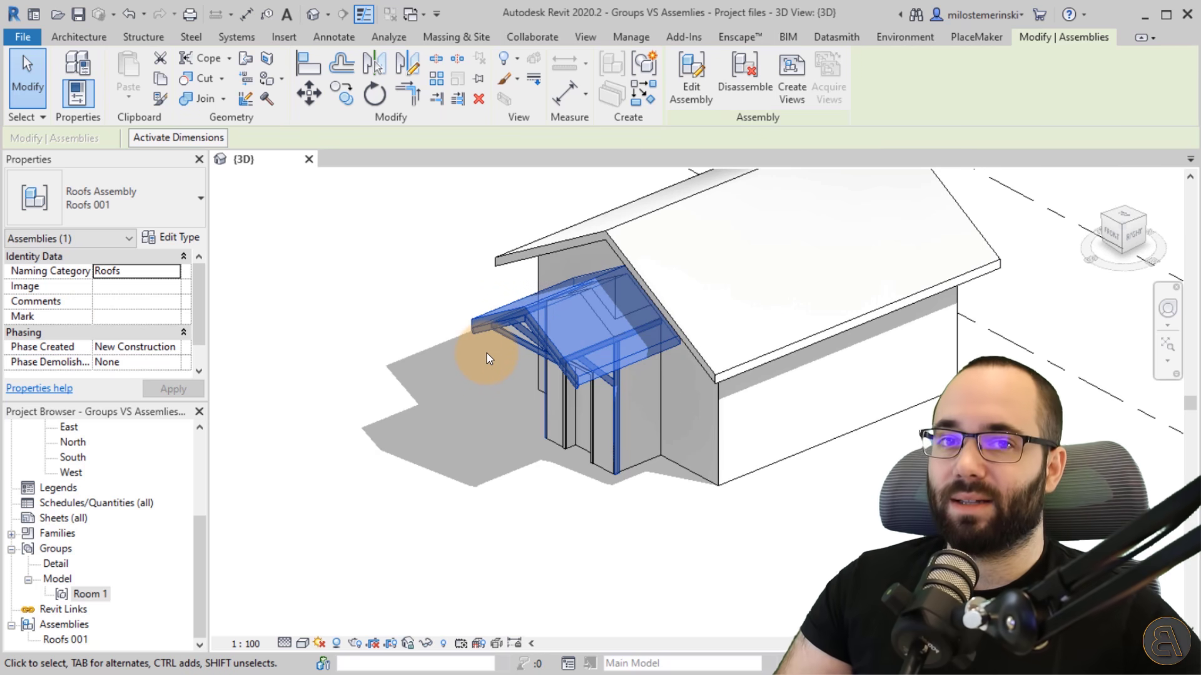
{"action": "middle_click_drag", "start_coordinate": [482, 370], "coordinate": [408, 456]}
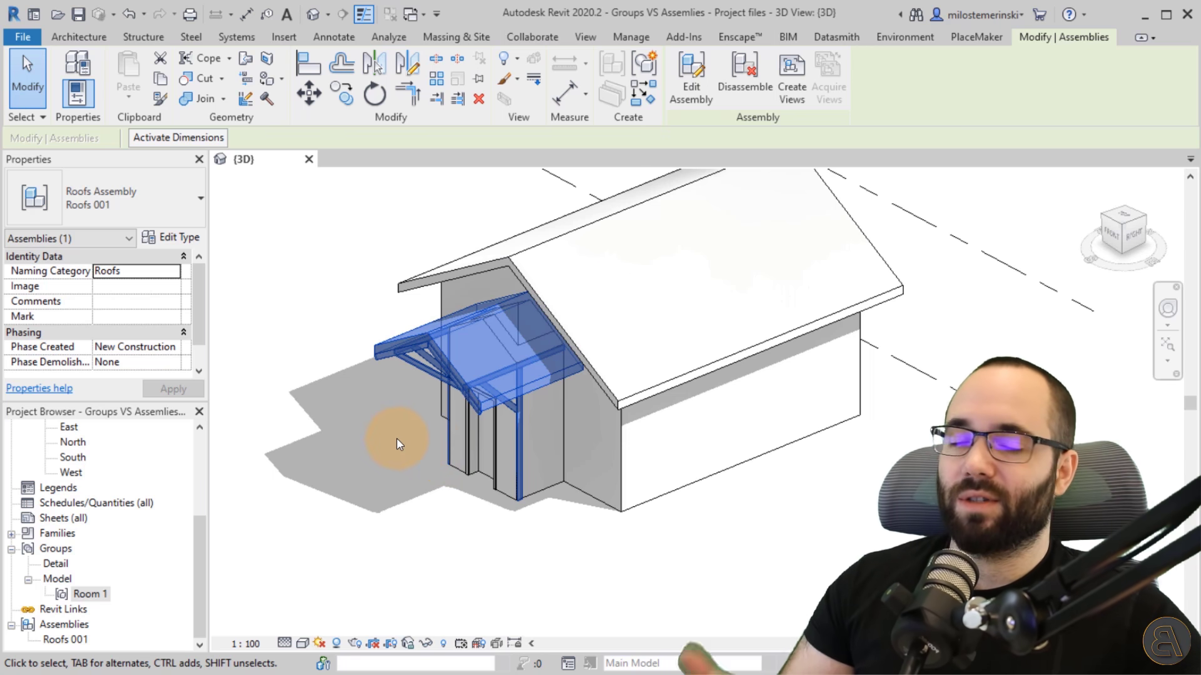
{"action": "middle_click_drag", "start_coordinate": [429, 429], "coordinate": [462, 350], "text": "shift"}
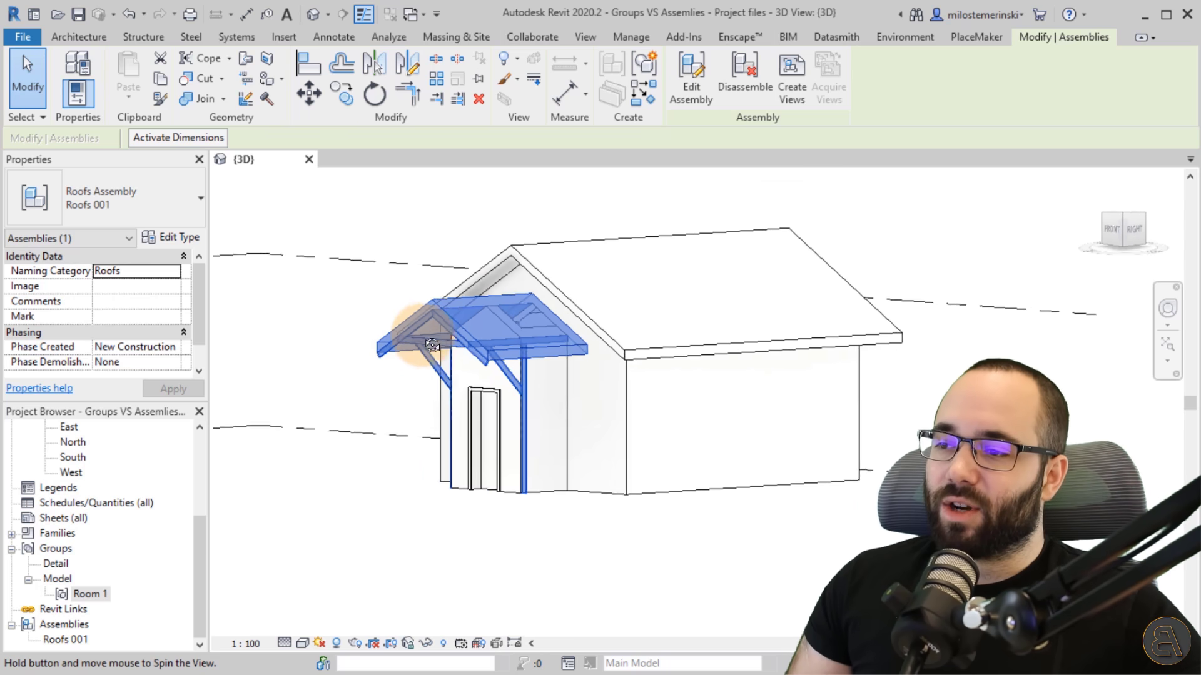
{"action": "scroll", "coordinate": [463, 363], "scroll_direction": "up", "scroll_amount": 8}
{"action": "middle_click_drag", "start_coordinate": [467, 433], "coordinate": [482, 350], "text": "shift"}
{"action": "mouse_move", "coordinate": [390, 357]}
{"action": "middle_mouse_down", "text": "shift"}
{"action": "mouse_move", "coordinate": [486, 461]}
{"action": "mouse_move", "coordinate": [407, 407]}
{"action": "mouse_move", "coordinate": [555, 456]}
{"action": "mouse_move", "coordinate": [405, 341]}
{"action": "middle_mouse_up", "text": "shift"}
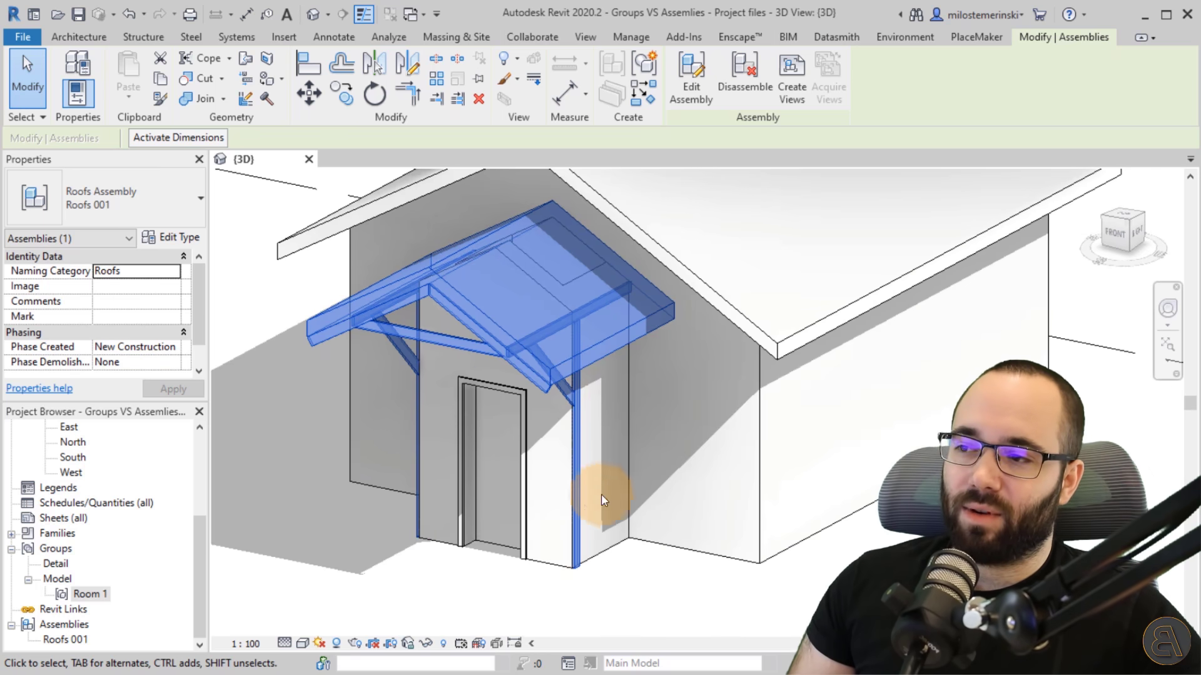
{"action": "middle_click_drag", "start_coordinate": [621, 397], "coordinate": [562, 266], "text": "shift"}
{"action": "left_click", "coordinate": [404, 434]}
{"action": "left_click", "coordinate": [432, 338]}
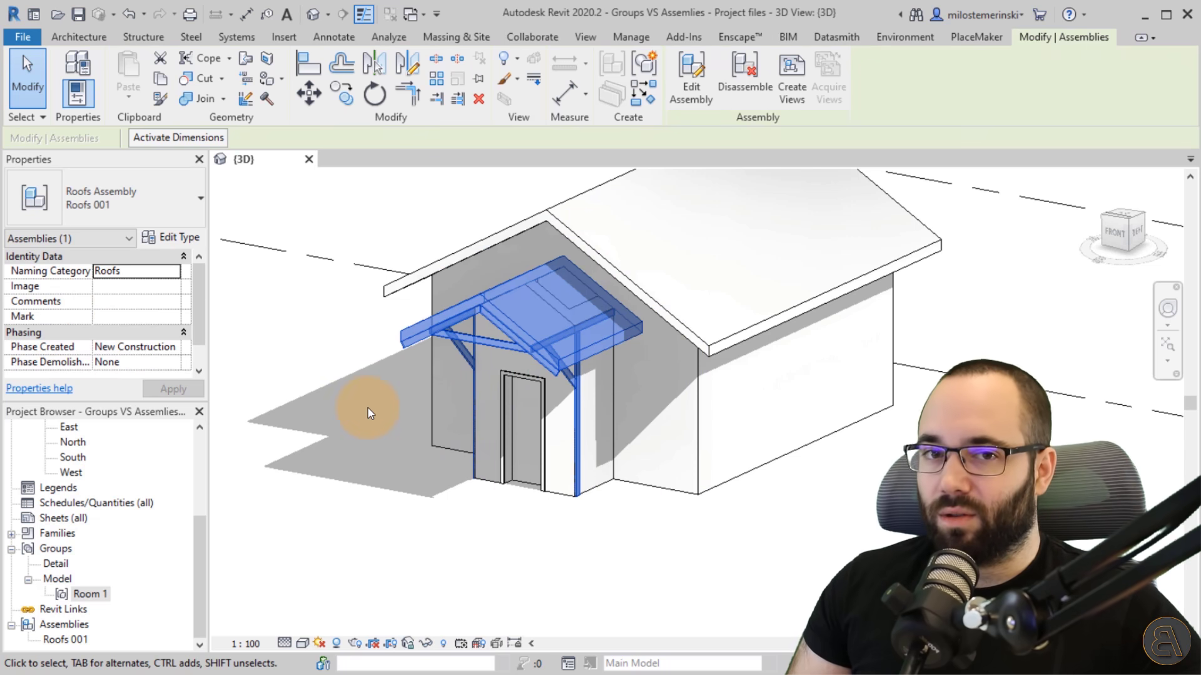
- Set up assembly views for the entrance roof assembly, excluding Section A, Section B and Elevation Bottom
{"action": "left_click", "coordinate": [793, 99]}
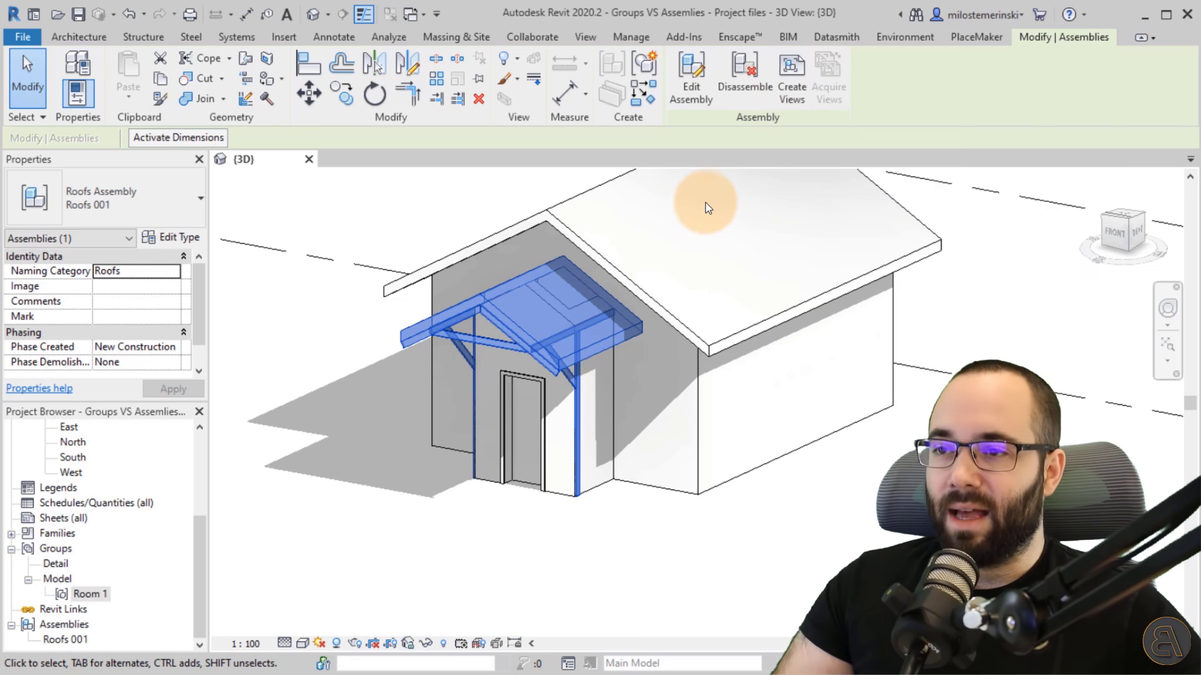
{"action": "left_click", "coordinate": [479, 316]}
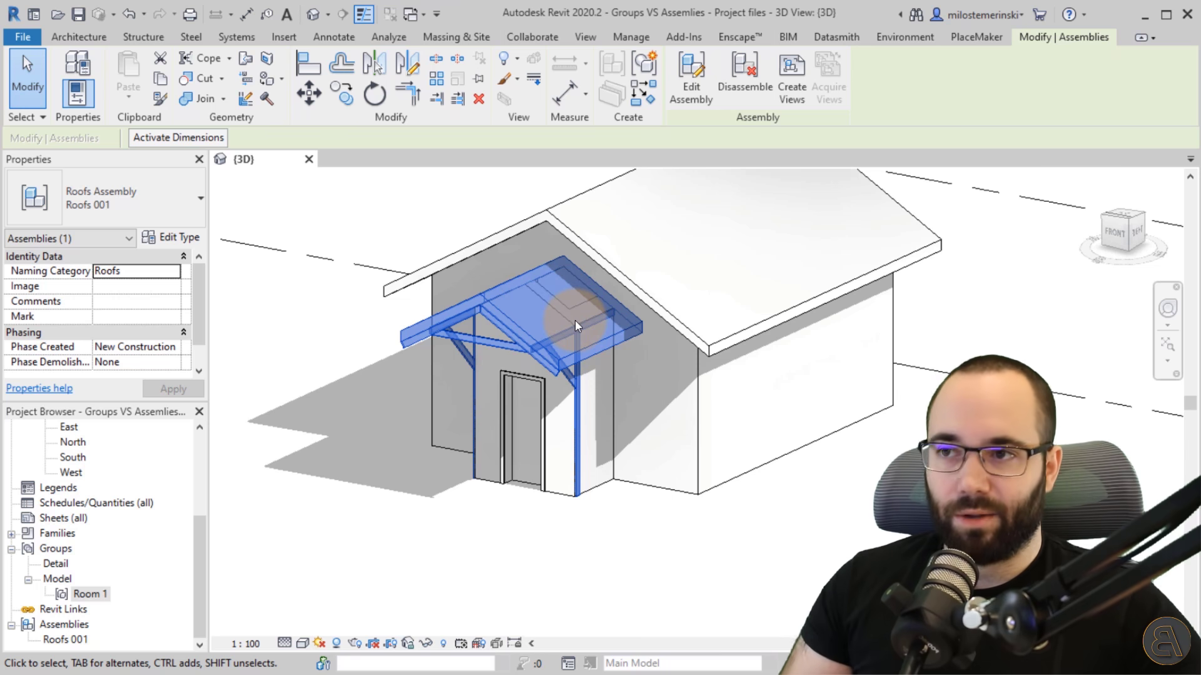
{"action": "left_click", "coordinate": [792, 82]}
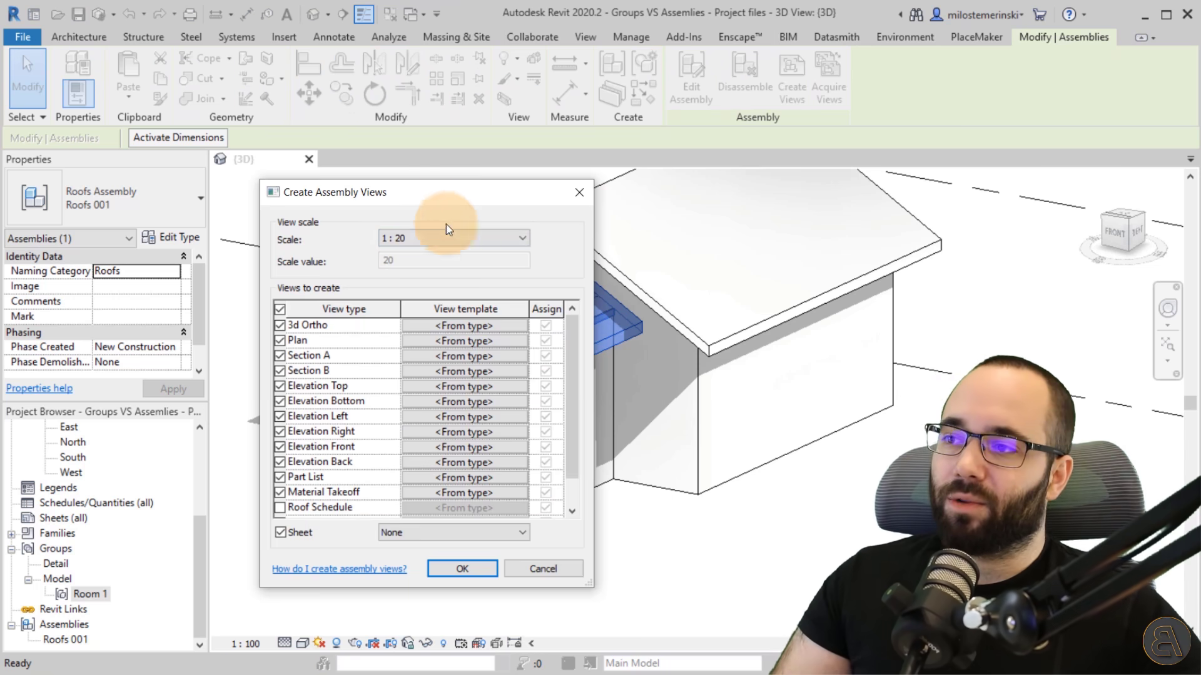
{"action": "left_click_drag", "start_coordinate": [440, 199], "coordinate": [446, 171]}
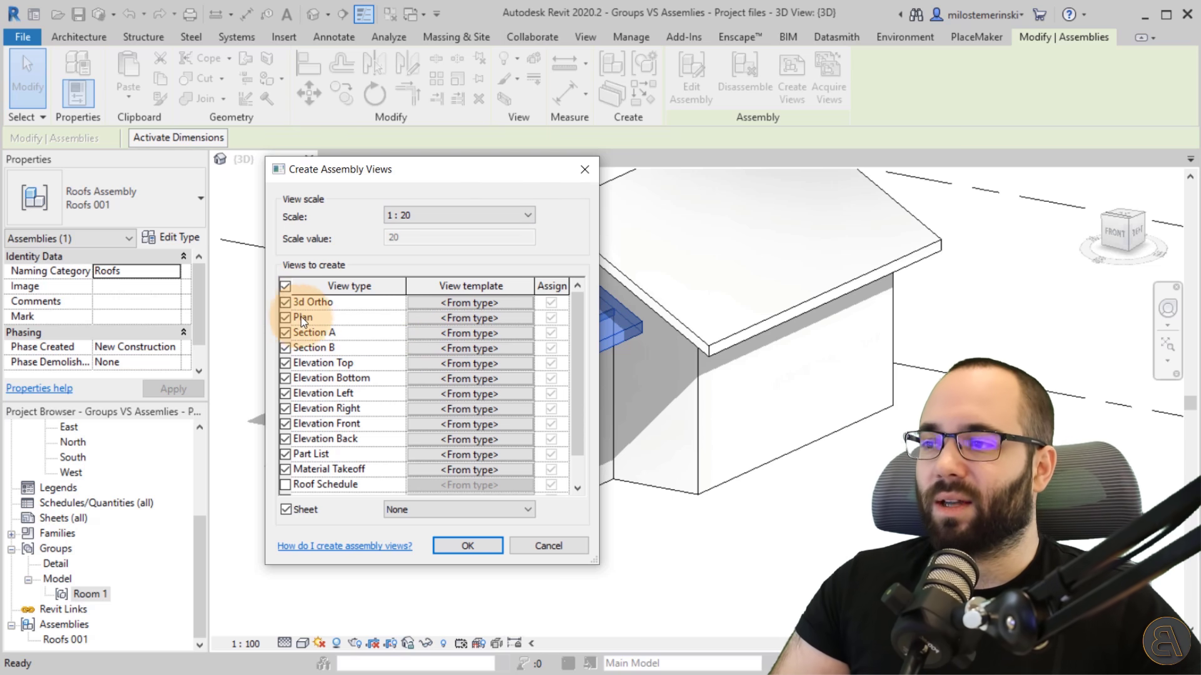
{"action": "left_click", "coordinate": [285, 347]}
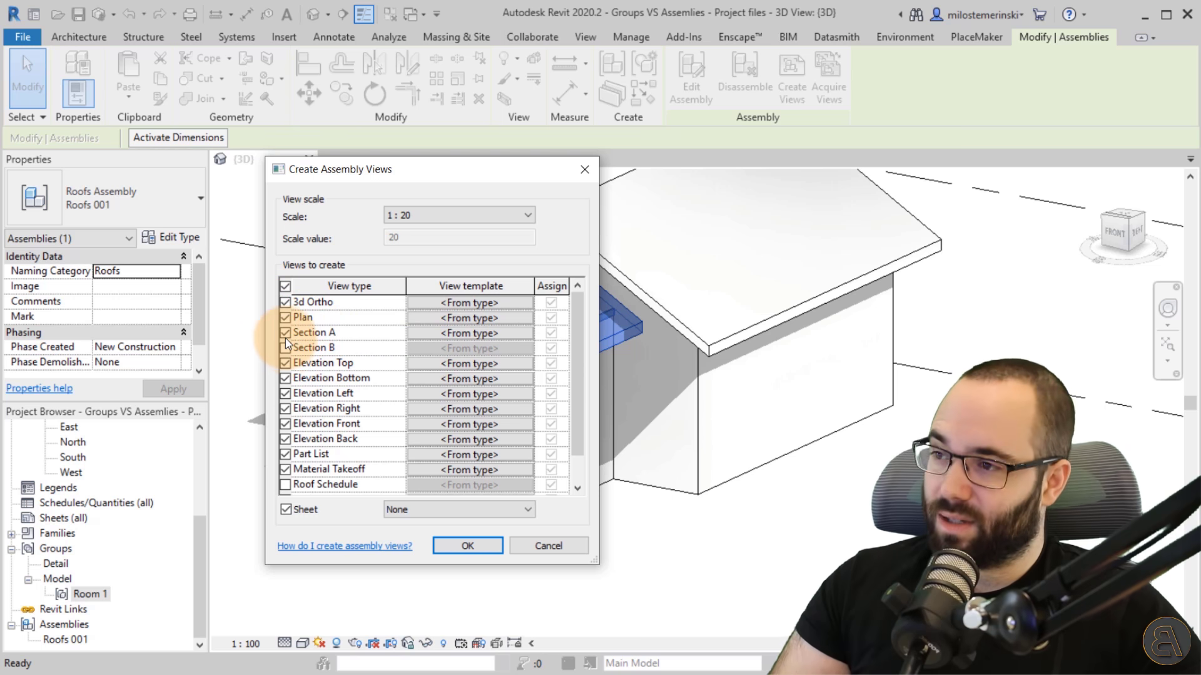
{"action": "left_click", "coordinate": [286, 332]}
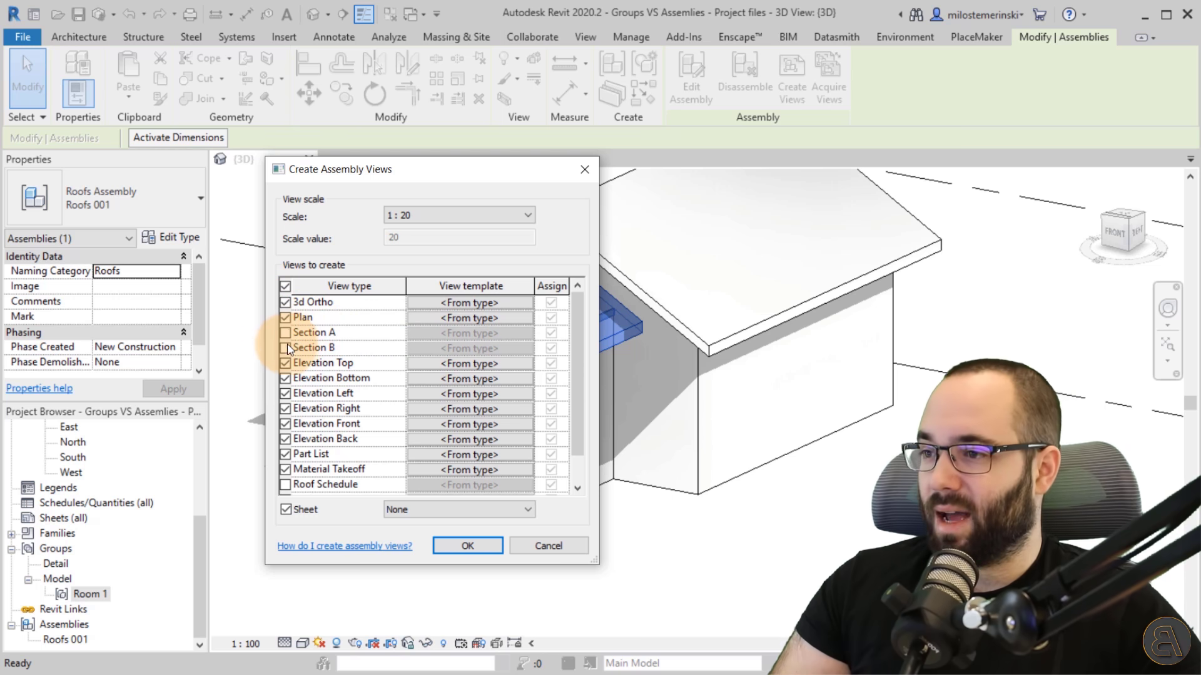
{"action": "left_click", "coordinate": [285, 379]}
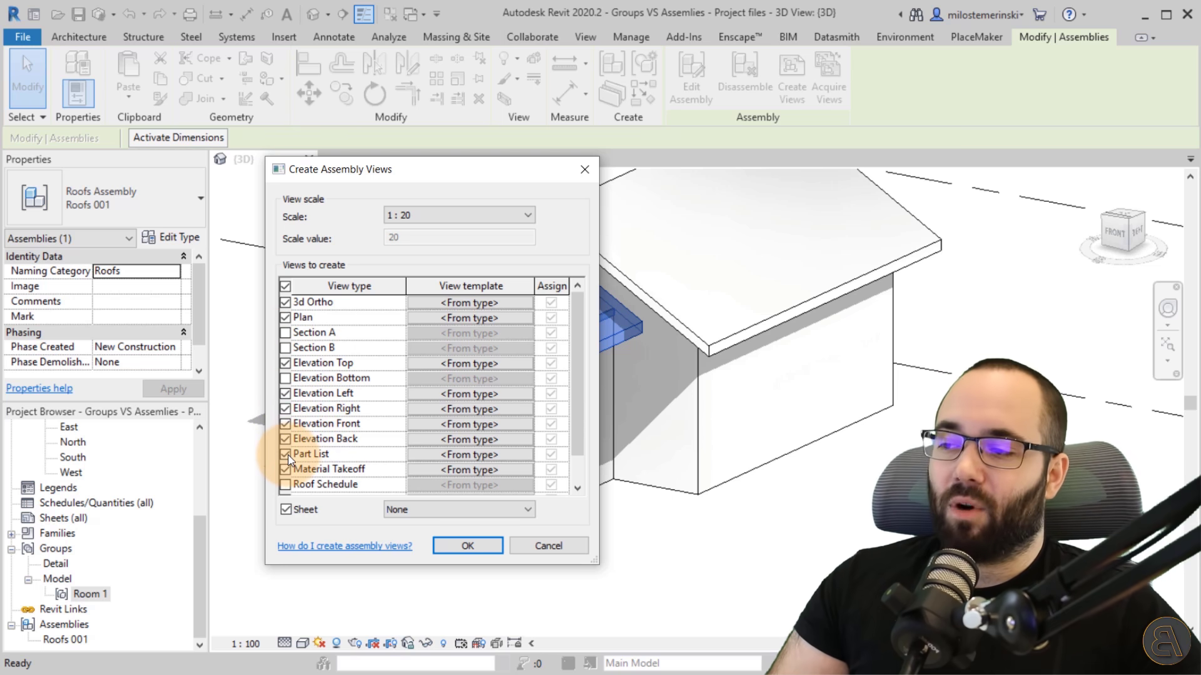
- Exclude the sheet and create the remaining selected views and schedules of the entrance roof assembly
{"action": "scroll", "coordinate": [351, 448], "scroll_direction": "down", "scroll_amount": 1}
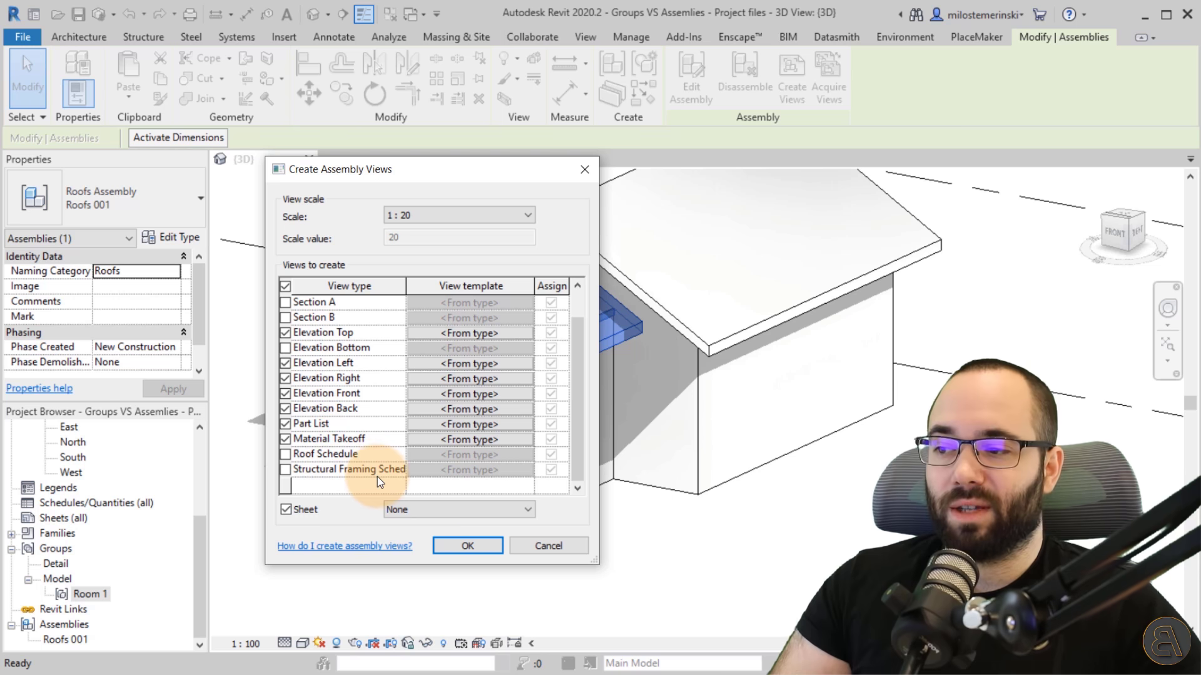
{"action": "left_click", "coordinate": [456, 510]}
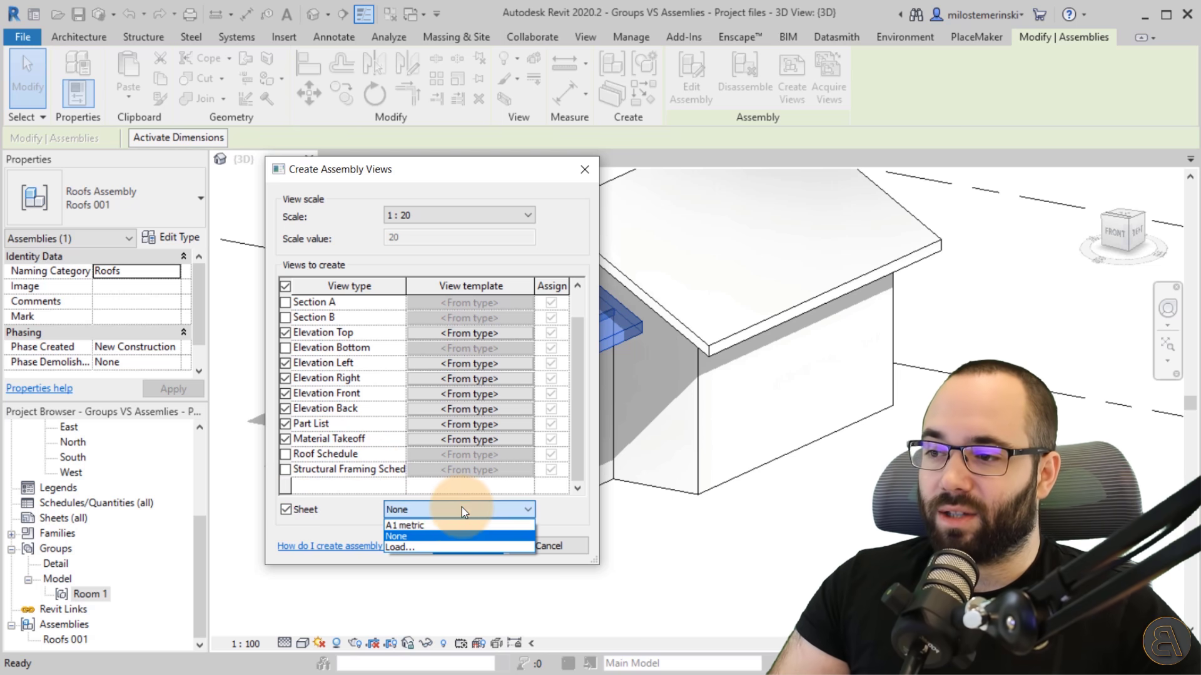
{"action": "left_click", "coordinate": [293, 512]}
{"action": "left_click", "coordinate": [285, 510]}
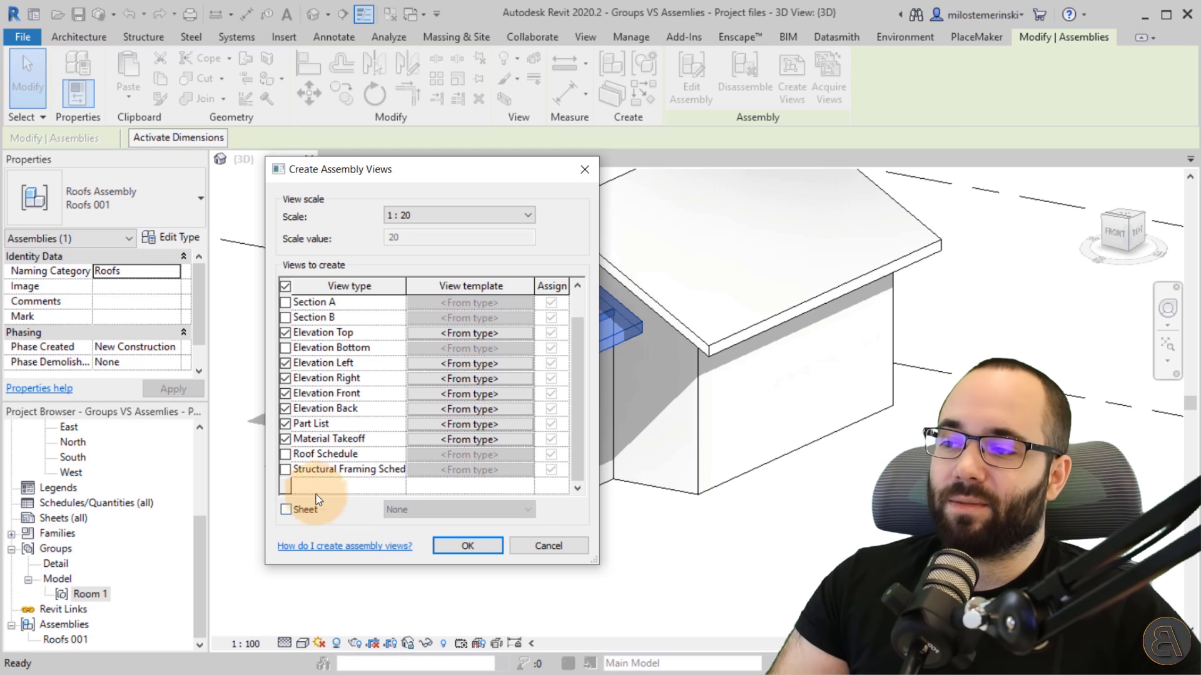
{"action": "scroll", "coordinate": [379, 445], "scroll_direction": "up", "scroll_amount": 1}
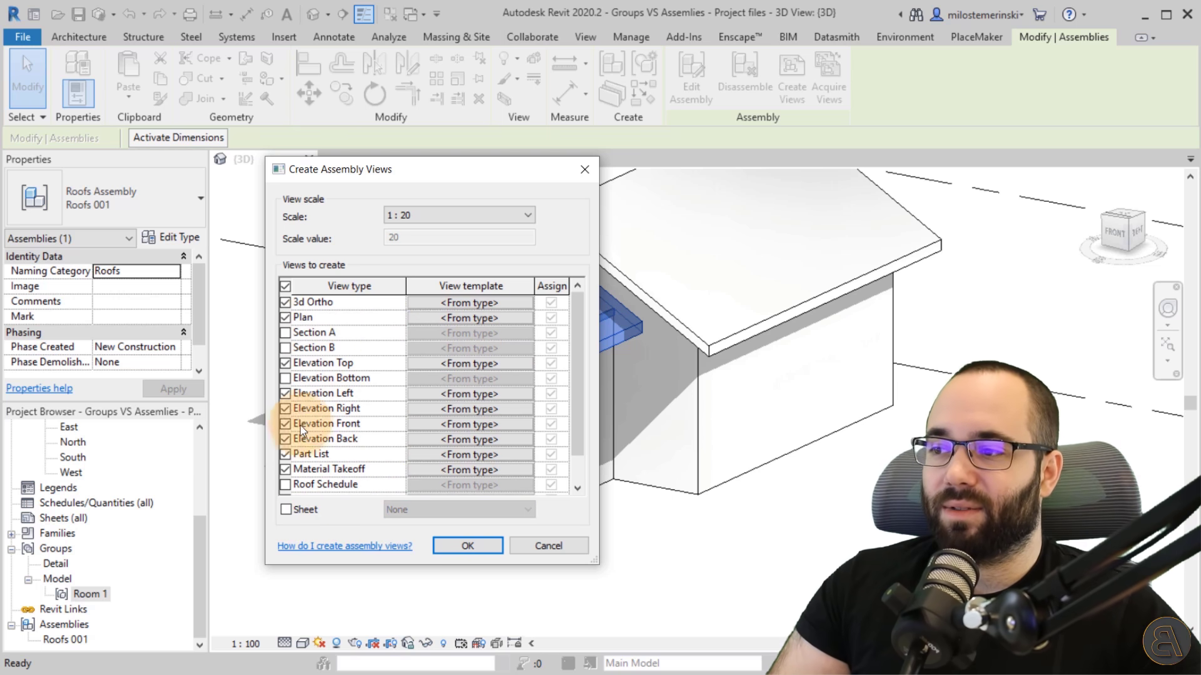
{"action": "scroll", "coordinate": [328, 337], "scroll_direction": "down", "scroll_amount": 1}
{"action": "scroll", "coordinate": [356, 335], "scroll_direction": "up", "scroll_amount": 1}
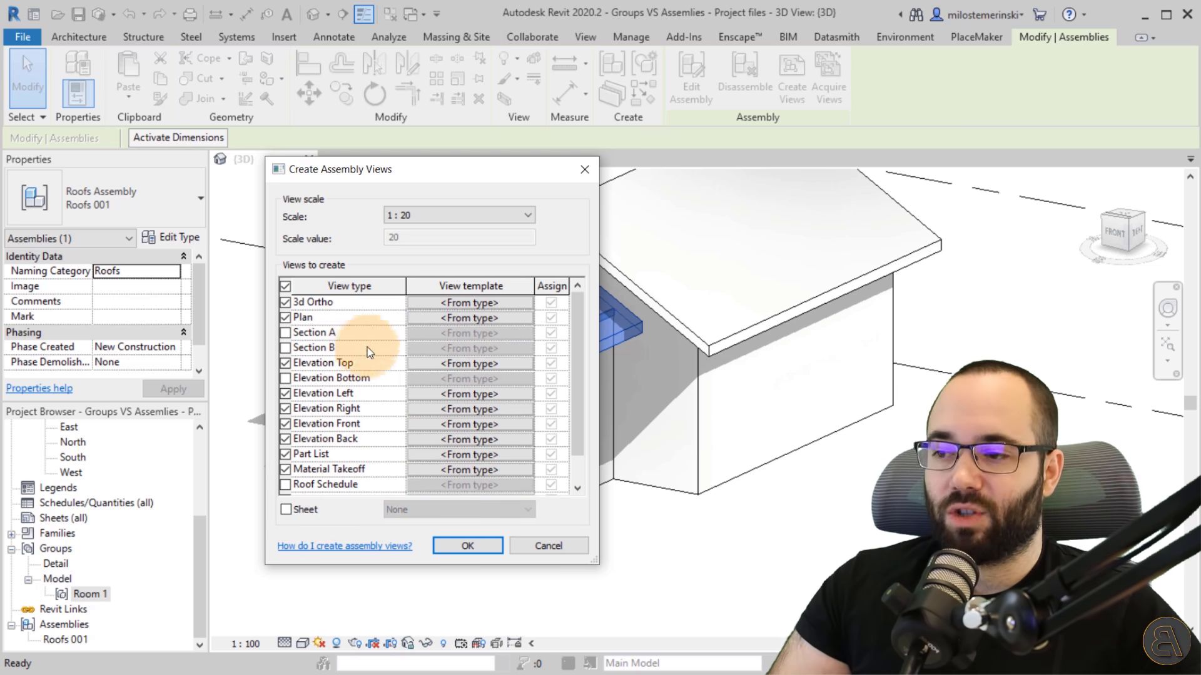
{"action": "left_click", "coordinate": [487, 547]}
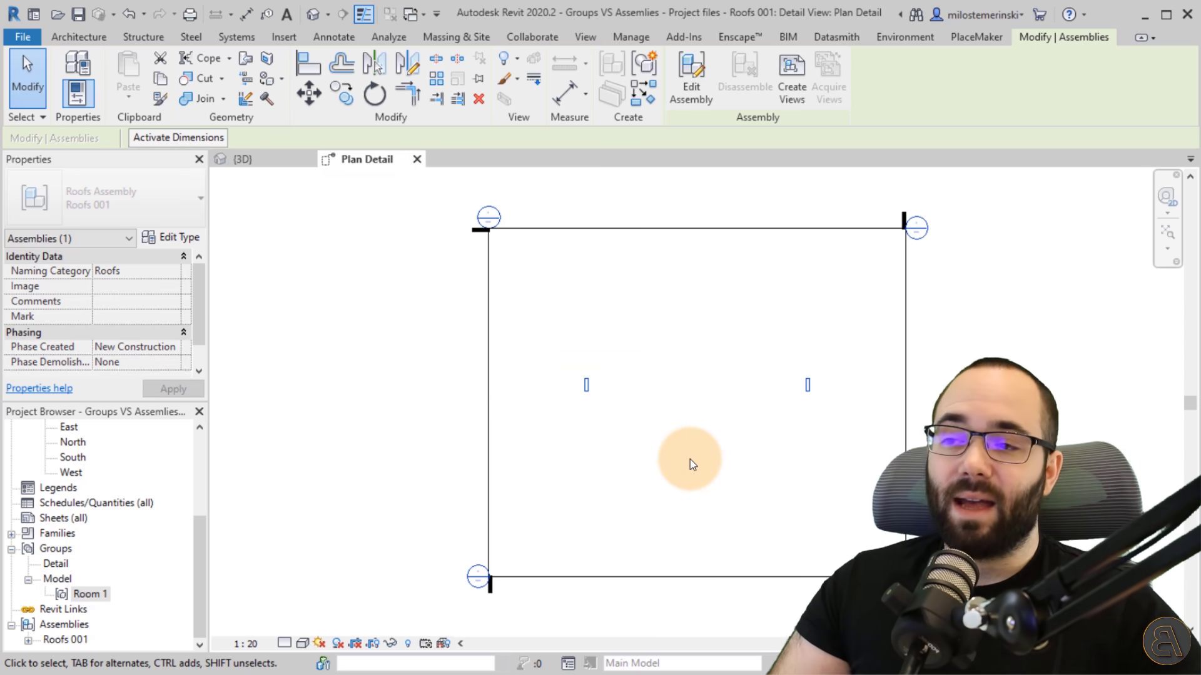
- List the views belonging to the Roofs 001 assembly in the project and open its 3D Ortho view
{"action": "middle_click_drag", "start_coordinate": [605, 377], "coordinate": [554, 405]}
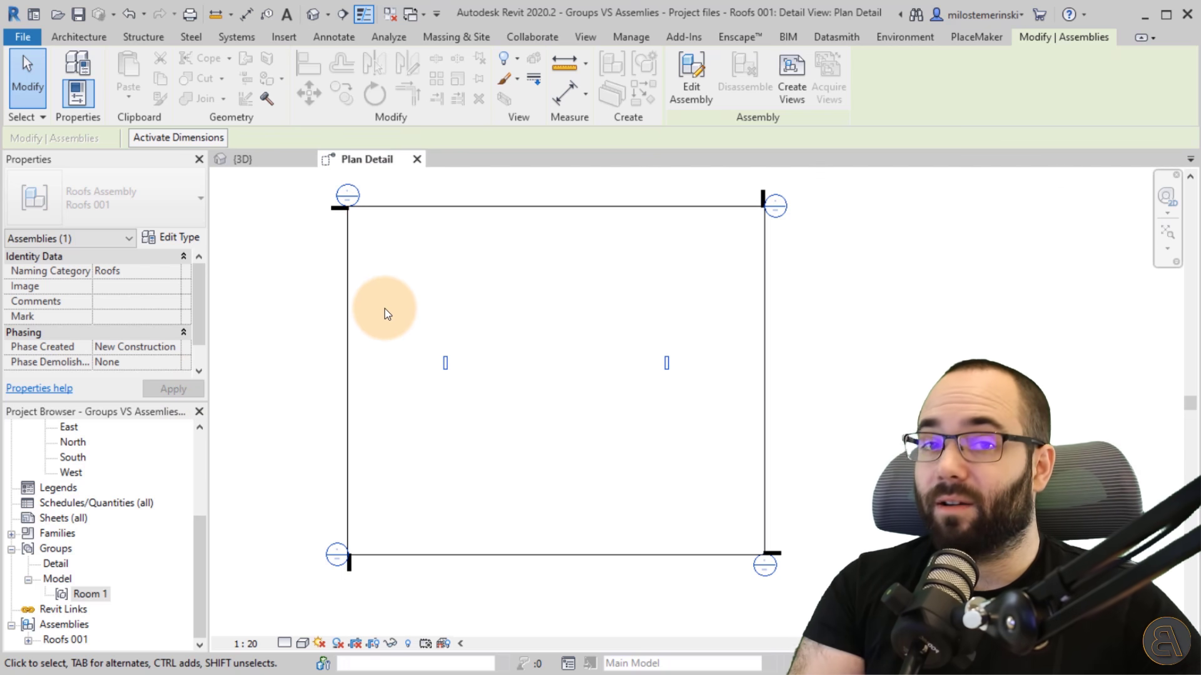
{"action": "left_click_drag", "start_coordinate": [206, 543], "coordinate": [116, 472]}
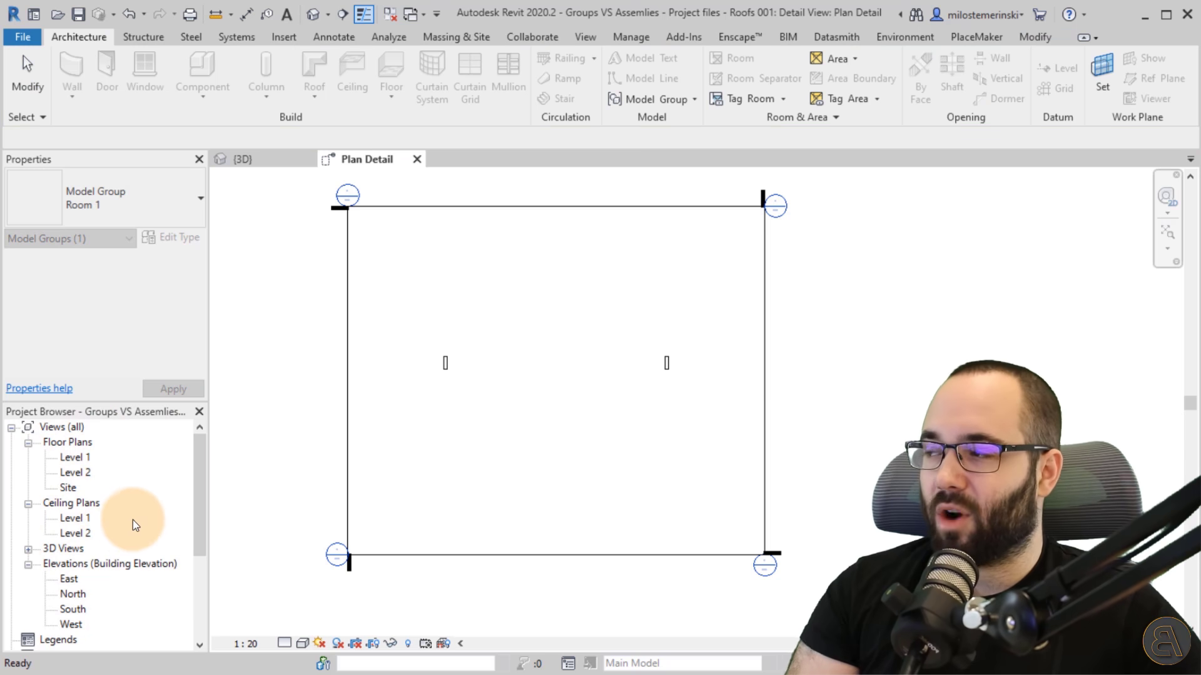
{"action": "left_click_drag", "start_coordinate": [194, 462], "coordinate": [194, 568]}
{"action": "left_click", "coordinate": [58, 639]}
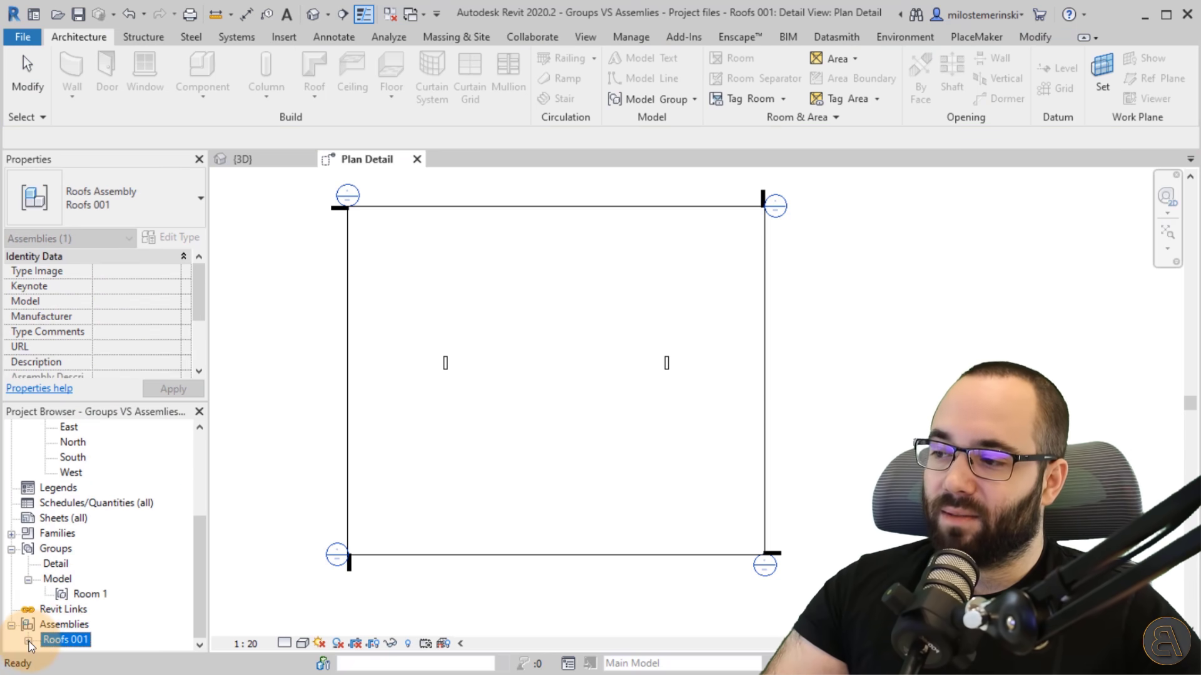
{"action": "left_click", "coordinate": [28, 640]}
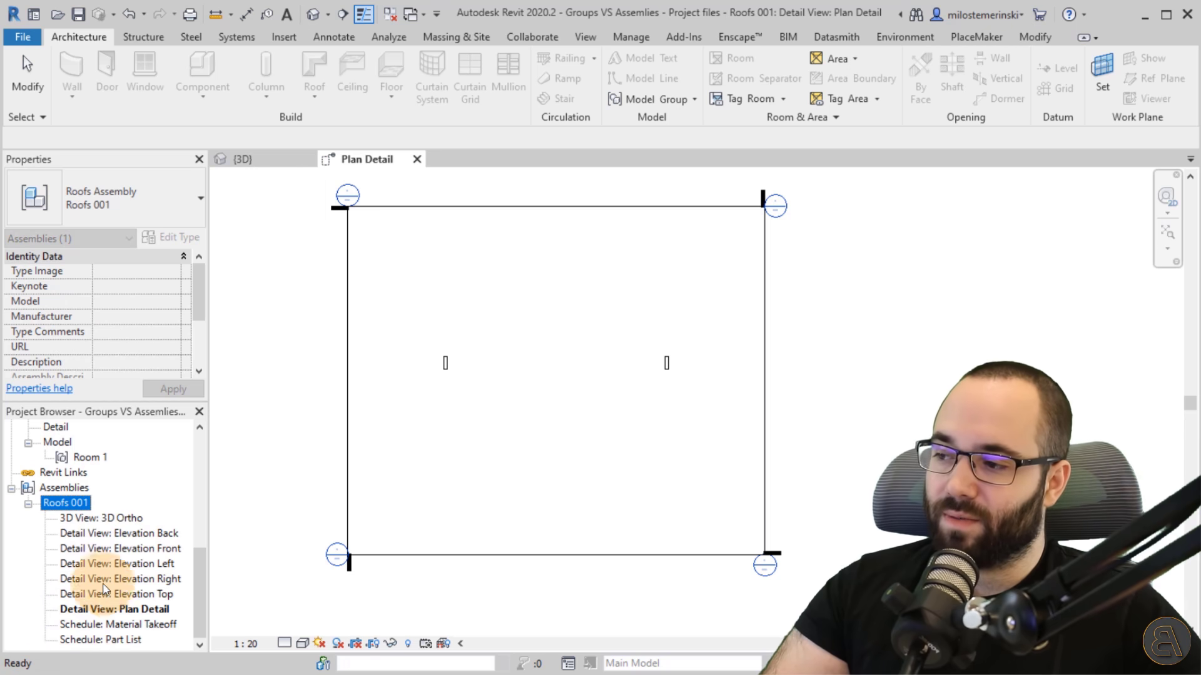
{"action": "double_click", "coordinate": [103, 518]}
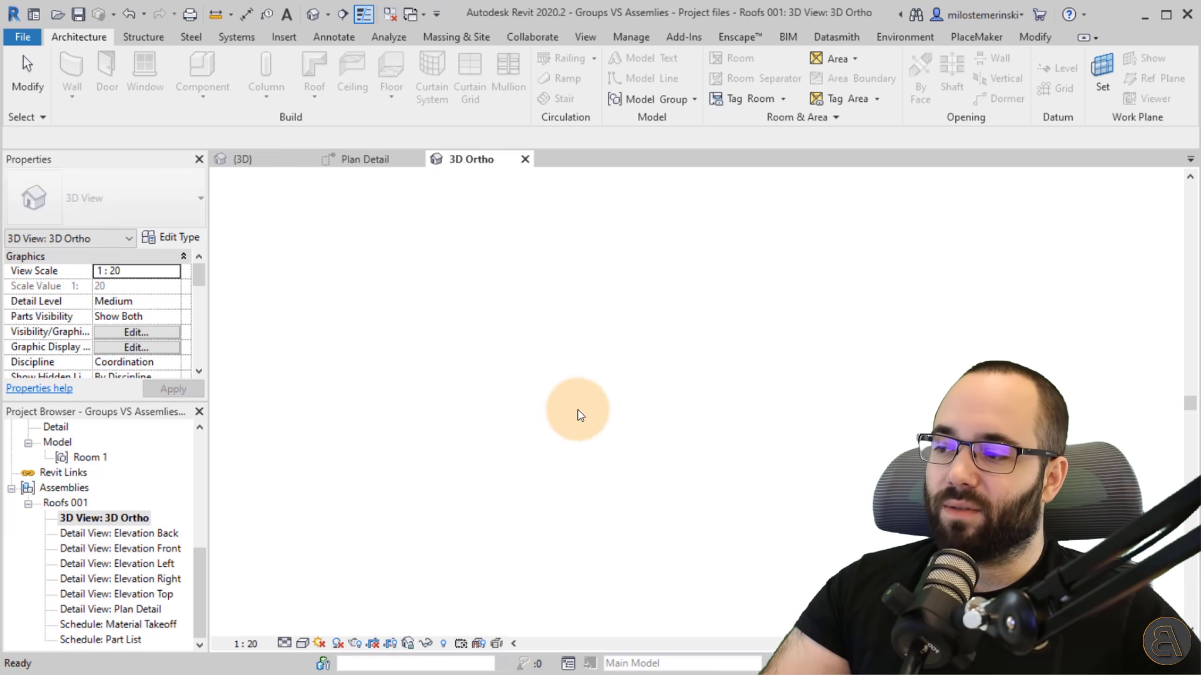
- Examine the entrance roof assembly in its 3D Ortho, Elevation Back and Plan Detail views
{"action": "middle_click_drag", "start_coordinate": [354, 445], "coordinate": [423, 414], "text": "shift"}
{"action": "left_click", "coordinate": [399, 439]}
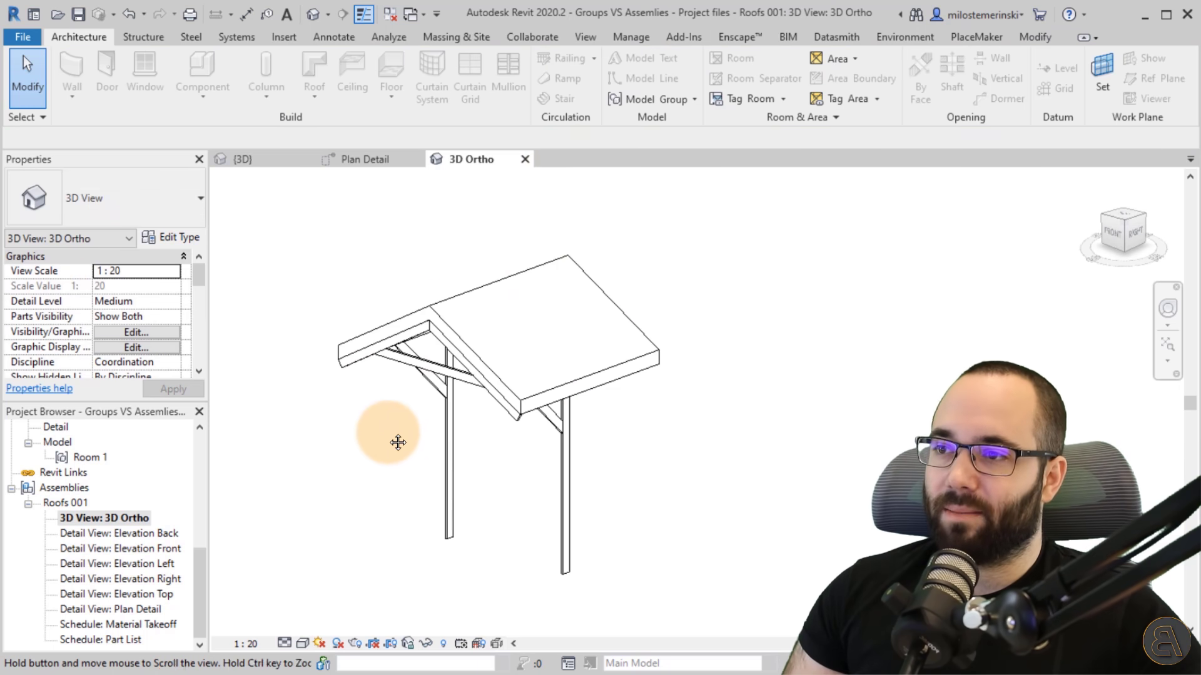
{"action": "left_click", "coordinate": [331, 38]}
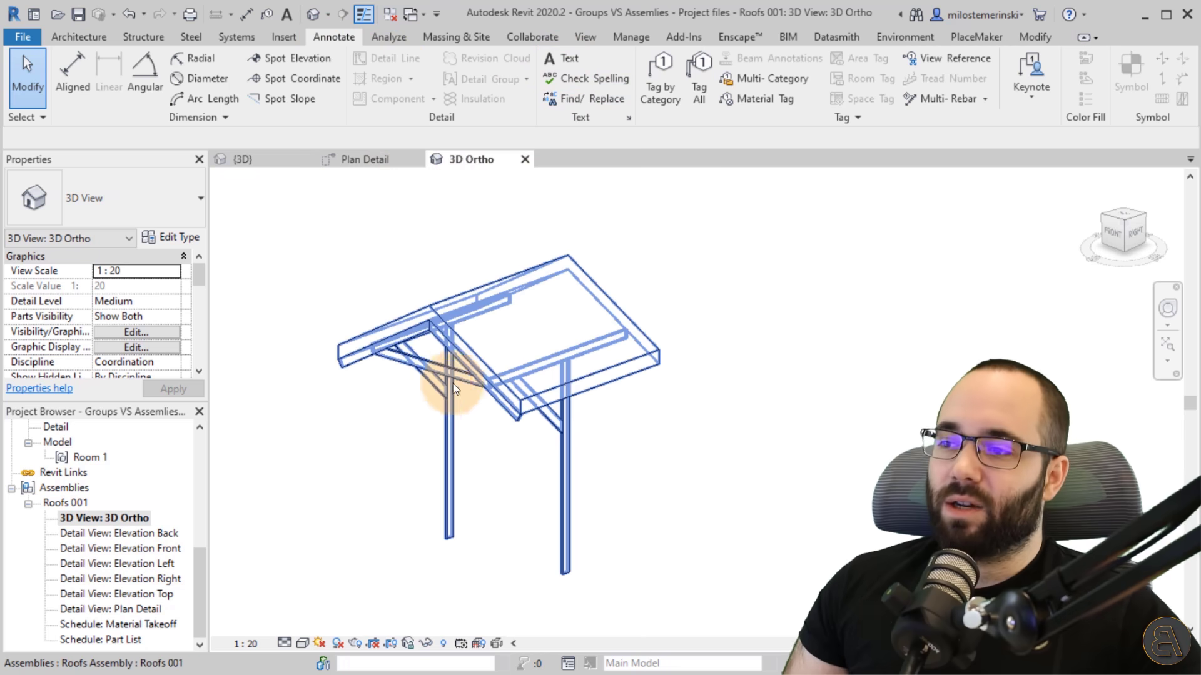
{"action": "double_click", "coordinate": [156, 533]}
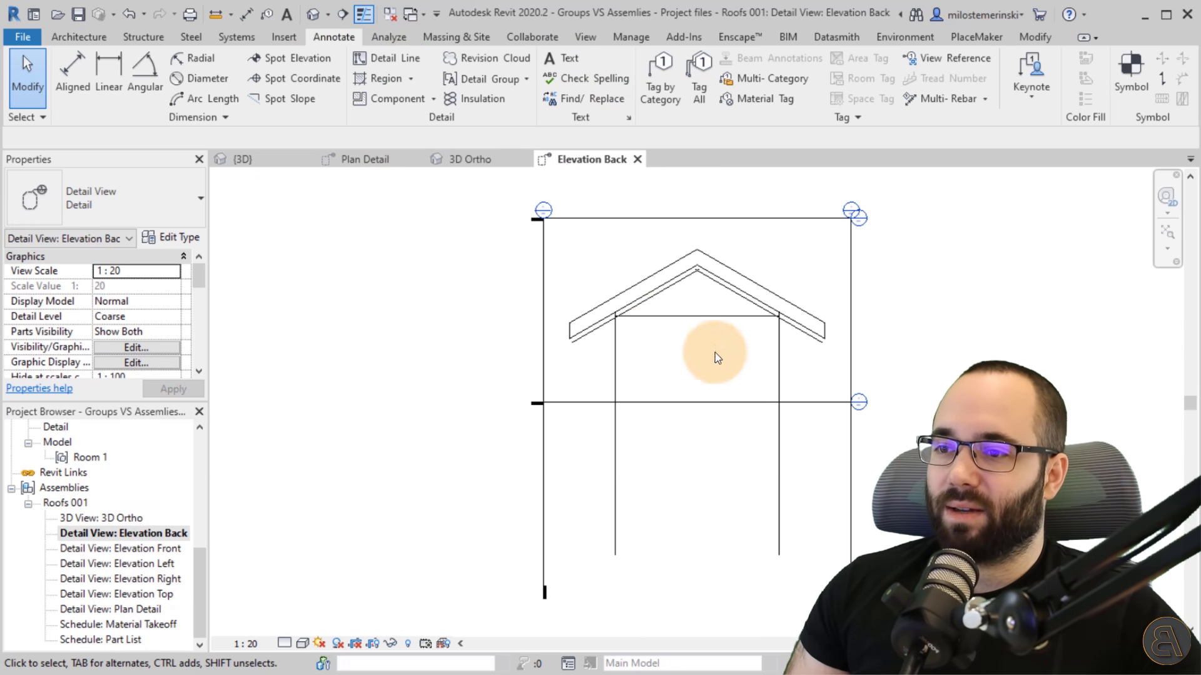
{"action": "double_click", "coordinate": [858, 402]}
{"action": "left_click", "coordinate": [446, 368]}
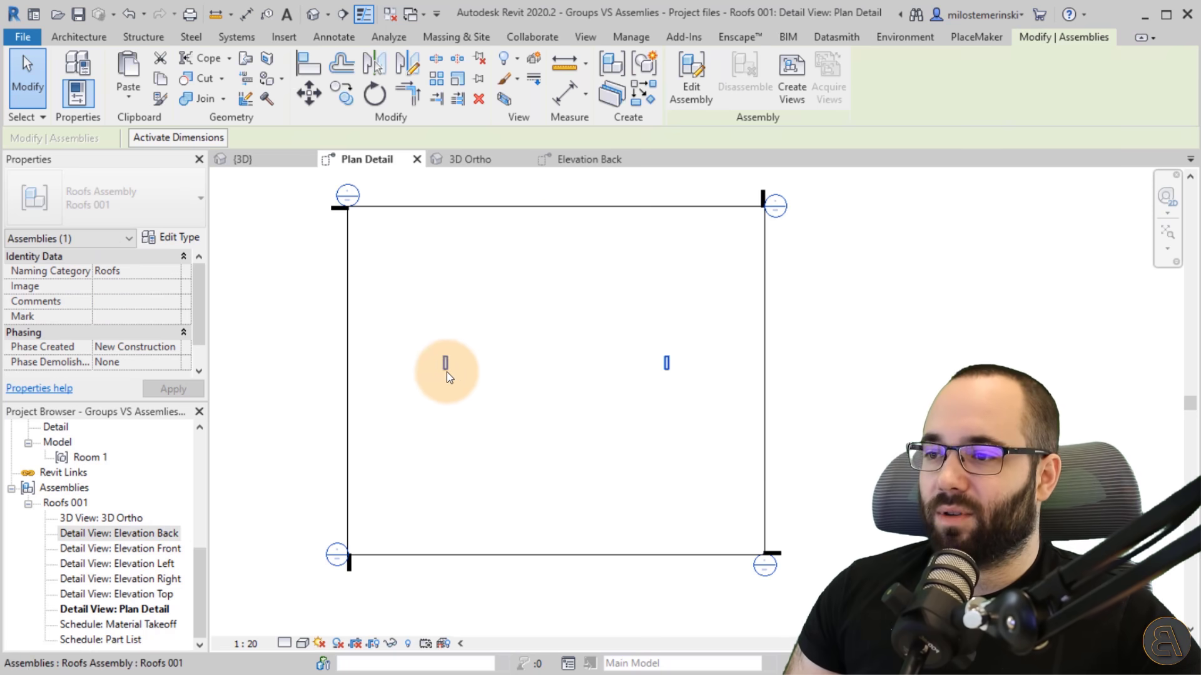
{"action": "left_click", "coordinate": [416, 338]}
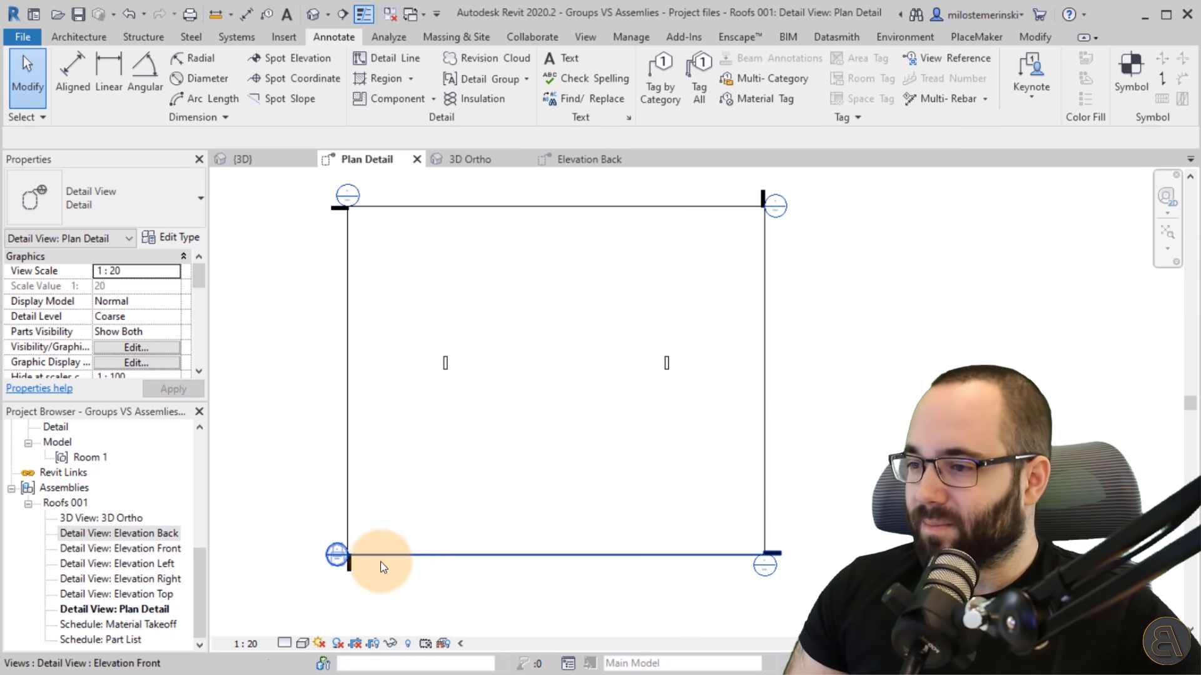
- Open the assembly's Elevation Left view from its marker in the plan detail and set the detail level to Fine
{"action": "double_click", "coordinate": [349, 195]}
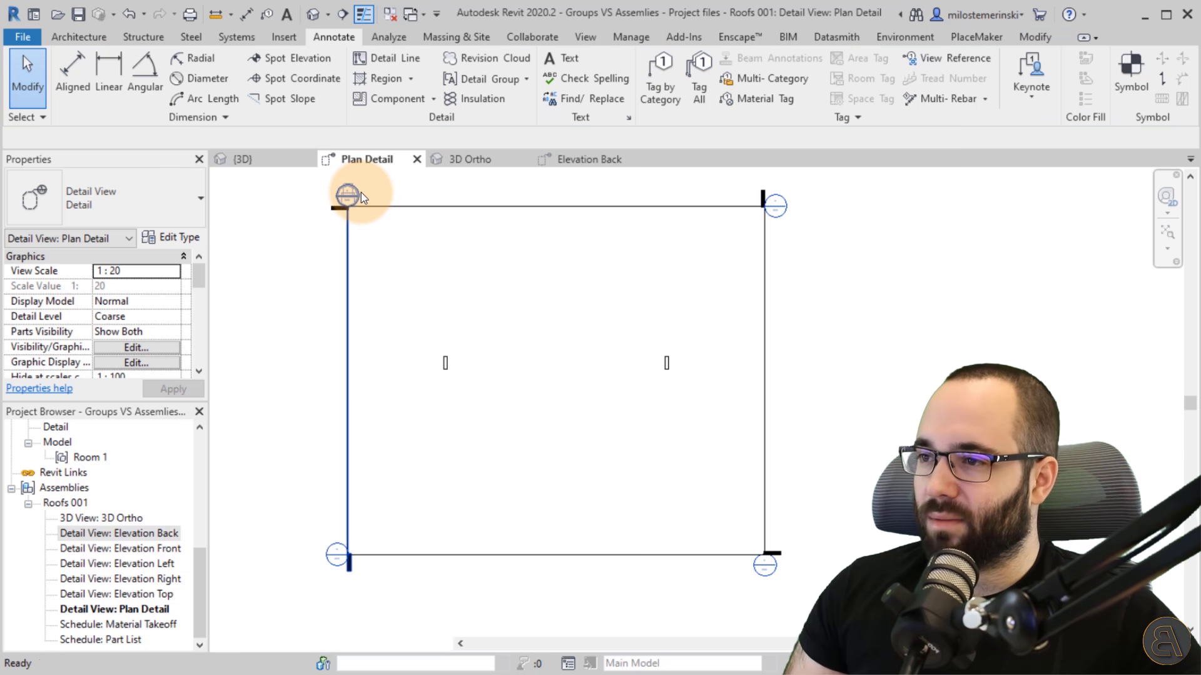
{"action": "middle_click_drag", "start_coordinate": [756, 437], "coordinate": [595, 451]}
{"action": "scroll", "coordinate": [558, 483], "scroll_direction": "up", "scroll_amount": 3}
{"action": "left_click", "coordinate": [285, 643]}
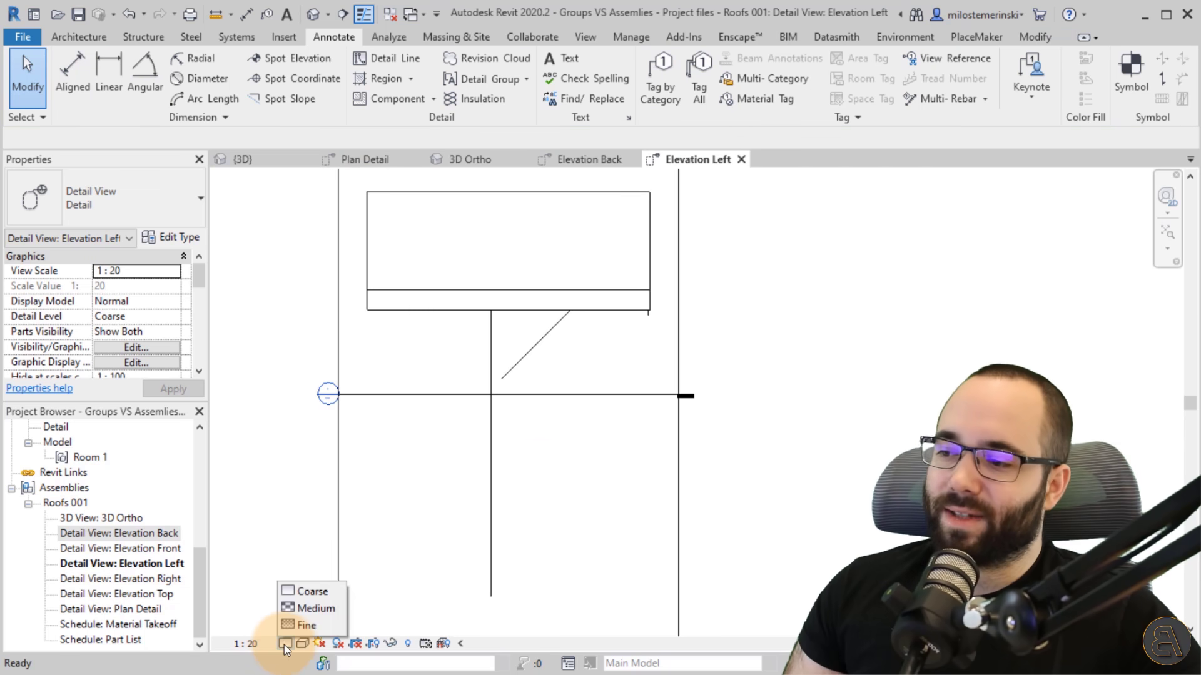
{"action": "left_click", "coordinate": [303, 624]}
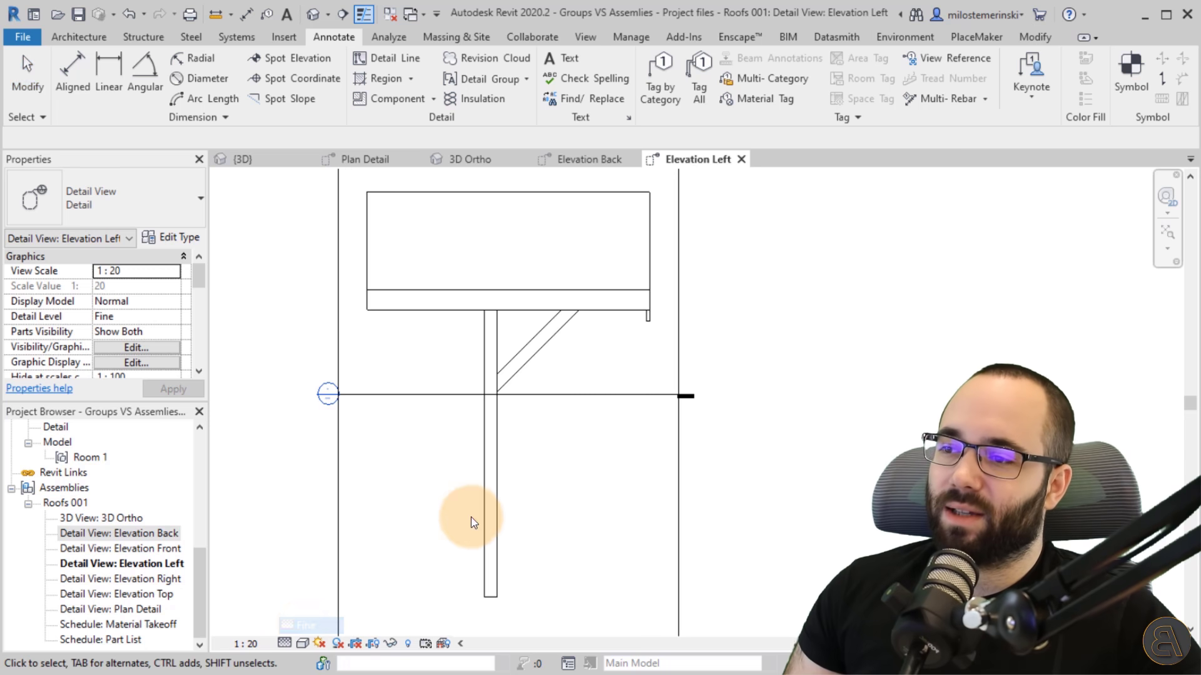
{"action": "left_click", "coordinate": [543, 341]}
{"action": "left_click", "coordinate": [562, 381]}
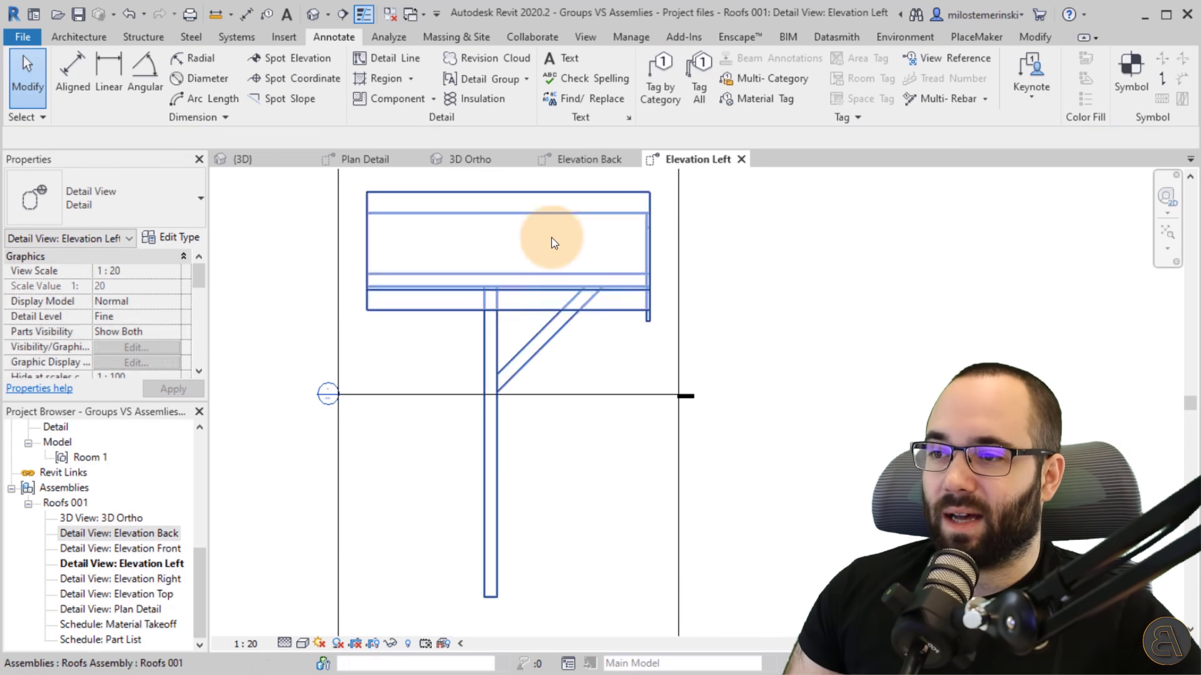
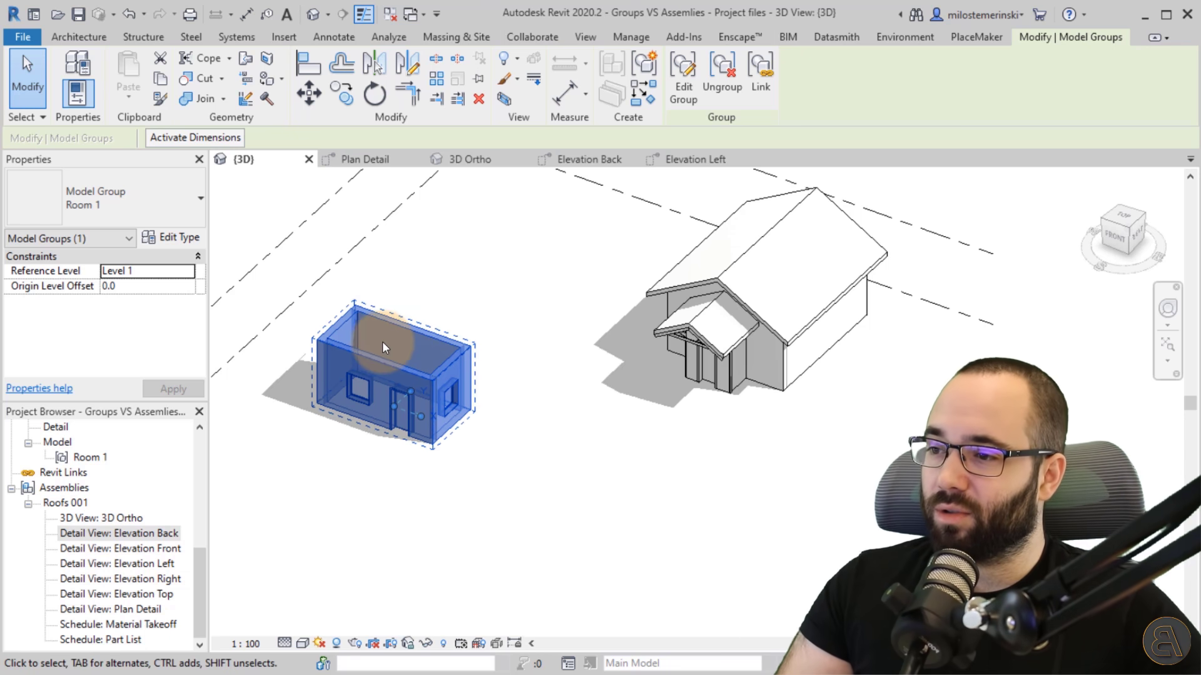
- Copy the selected Room 1 group once, placing the duplicate beside the original in front of the roofed house
{"action": "left_click", "coordinate": [342, 94]}
{"action": "left_click", "coordinate": [466, 322]}
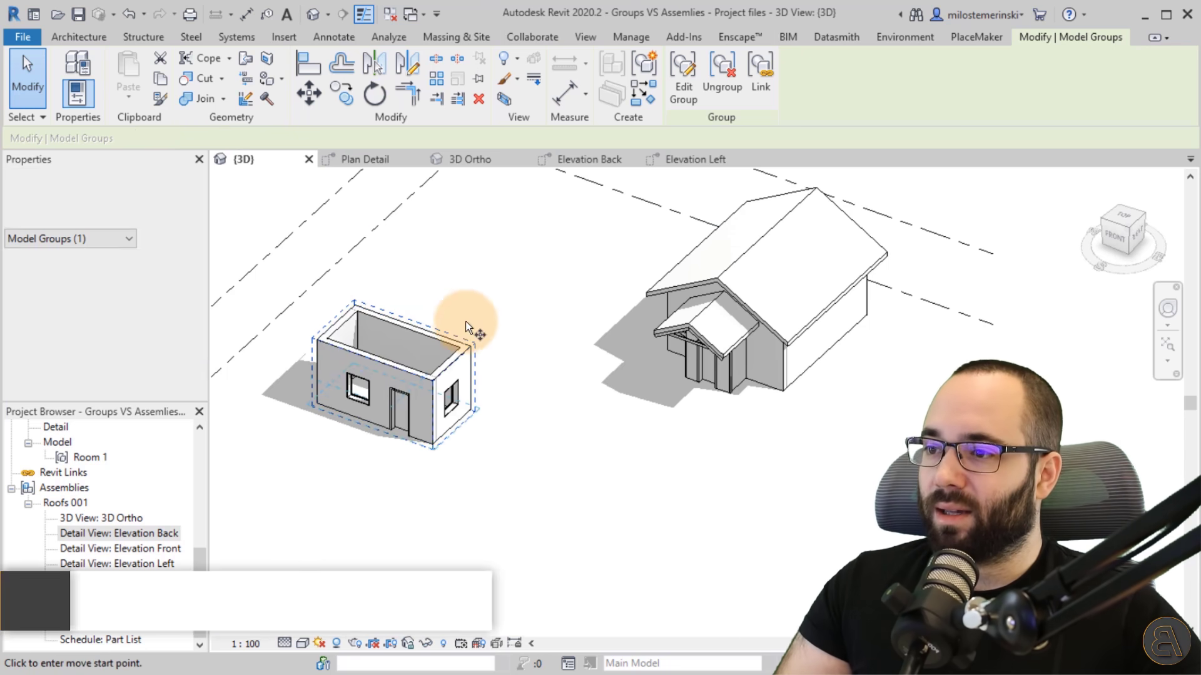
{"action": "left_click", "coordinate": [631, 382]}
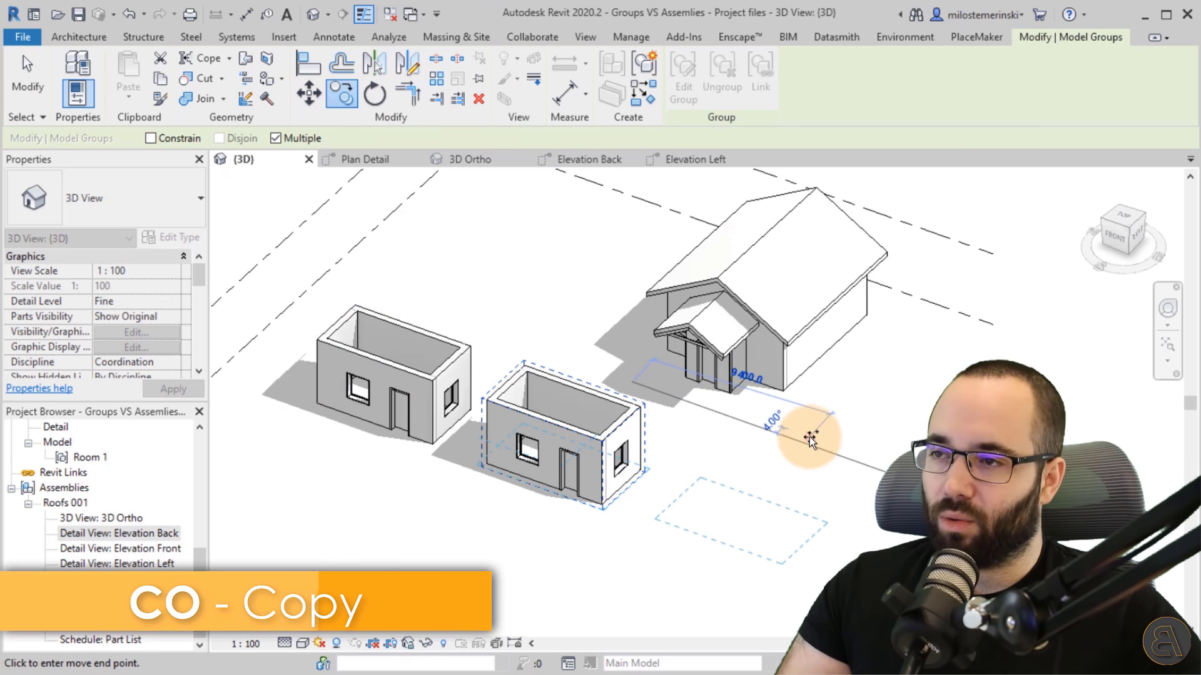
{"action": "key", "text": "Escape"}
{"action": "key", "text": "Escape"}
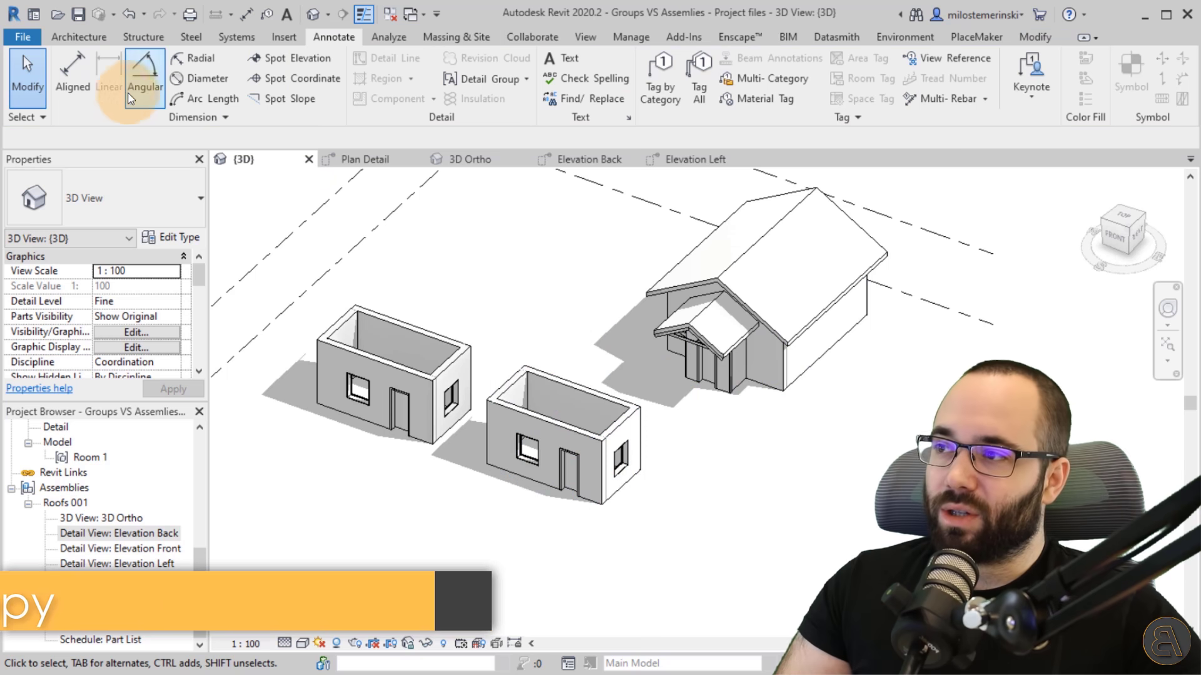
- Place another instance of the Room 1 model group in line with the first two, beyond the copy
{"action": "left_click", "coordinate": [74, 36]}
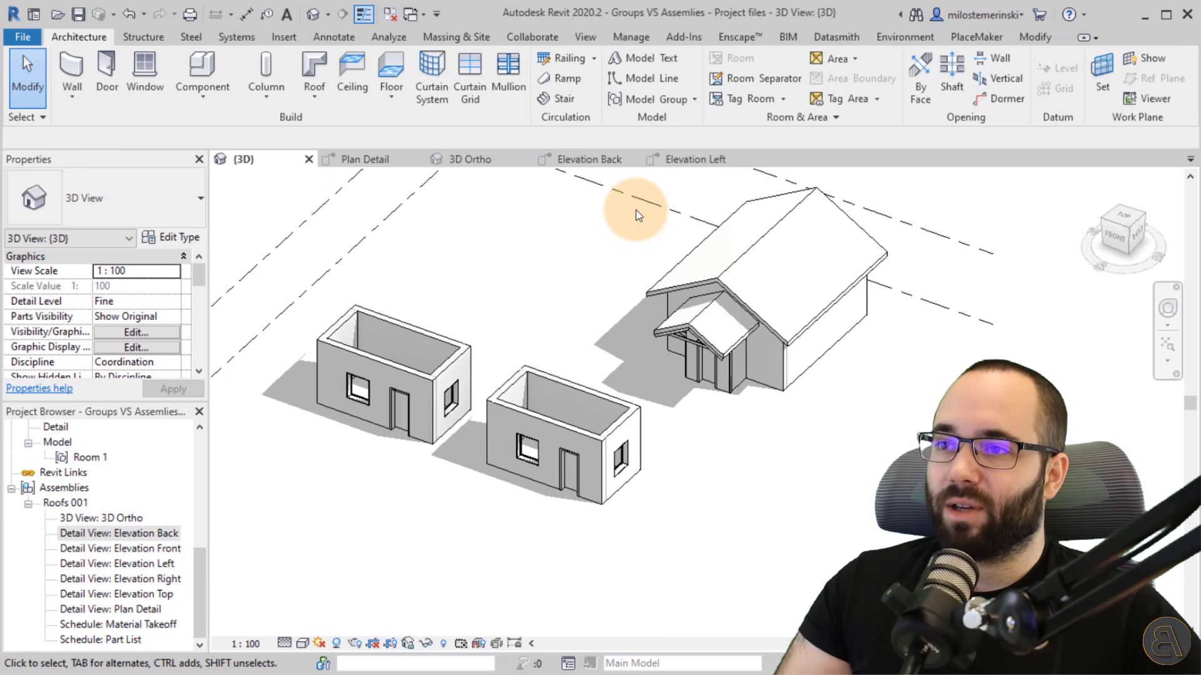
{"action": "left_click", "coordinate": [681, 107]}
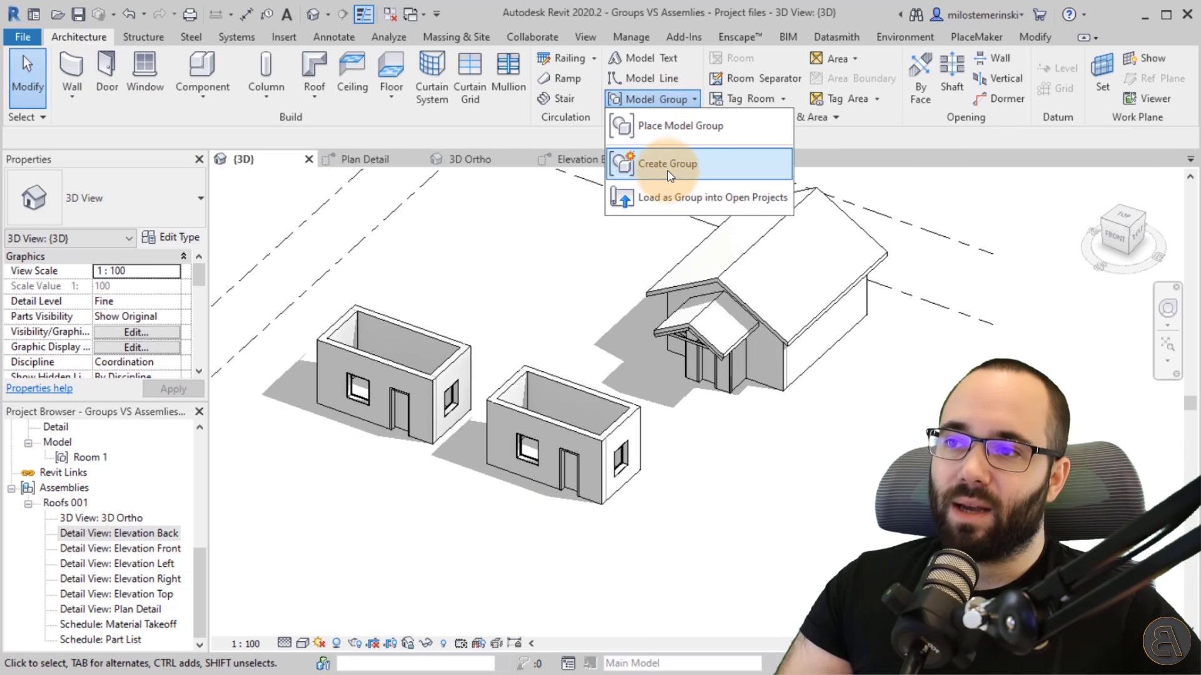
{"action": "left_click", "coordinate": [684, 129]}
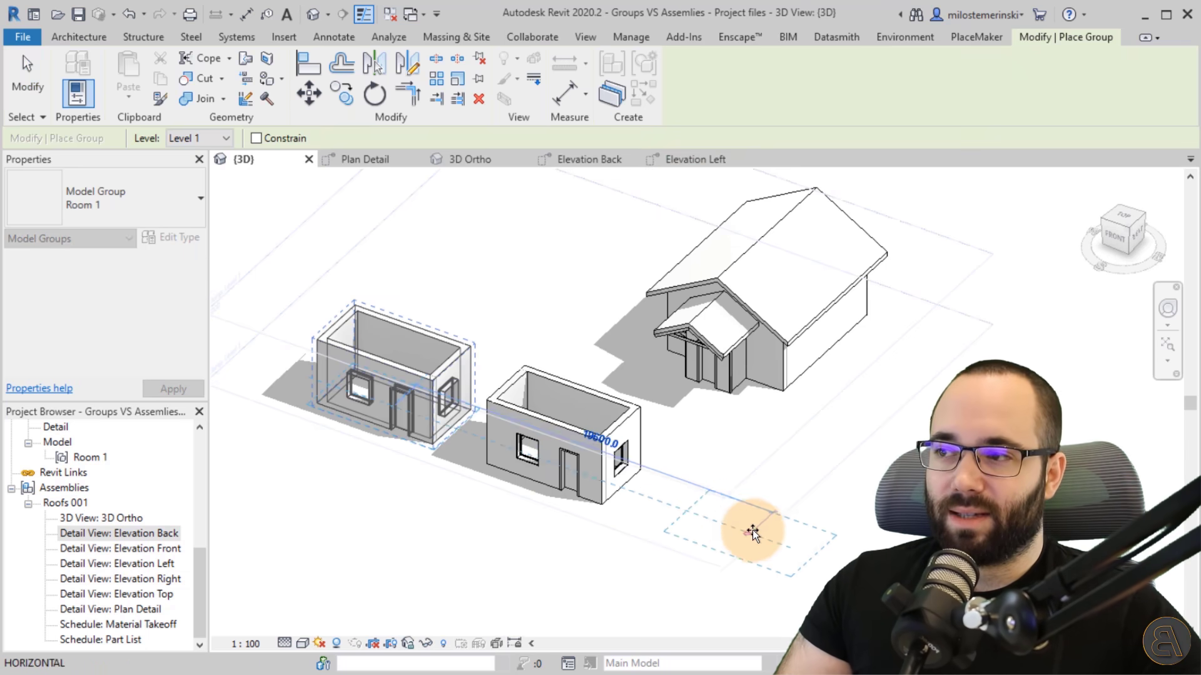
{"action": "left_click", "coordinate": [762, 520]}
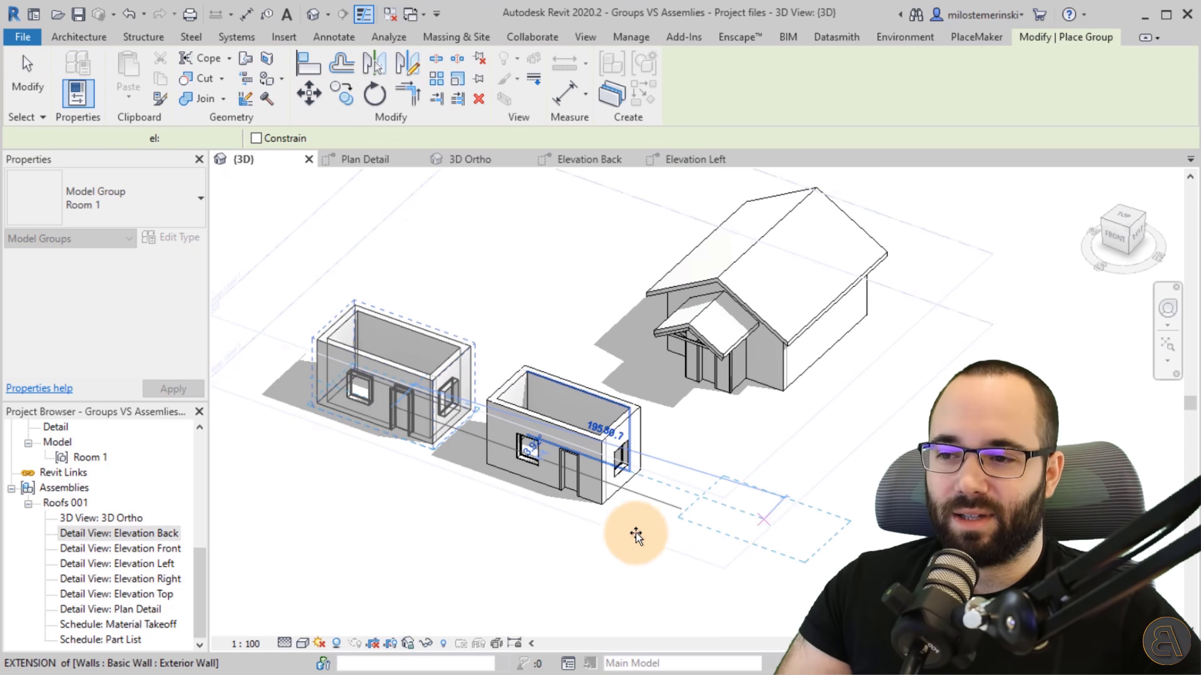
{"action": "key", "text": "Escape"}
{"action": "mouse_move", "coordinate": [691, 526]}
{"action": "left_mouse_down"}
{"action": "mouse_move", "coordinate": [673, 541]}
{"action": "mouse_move", "coordinate": [685, 538]}
{"action": "left_mouse_up"}
{"action": "key", "text": "Escape"}
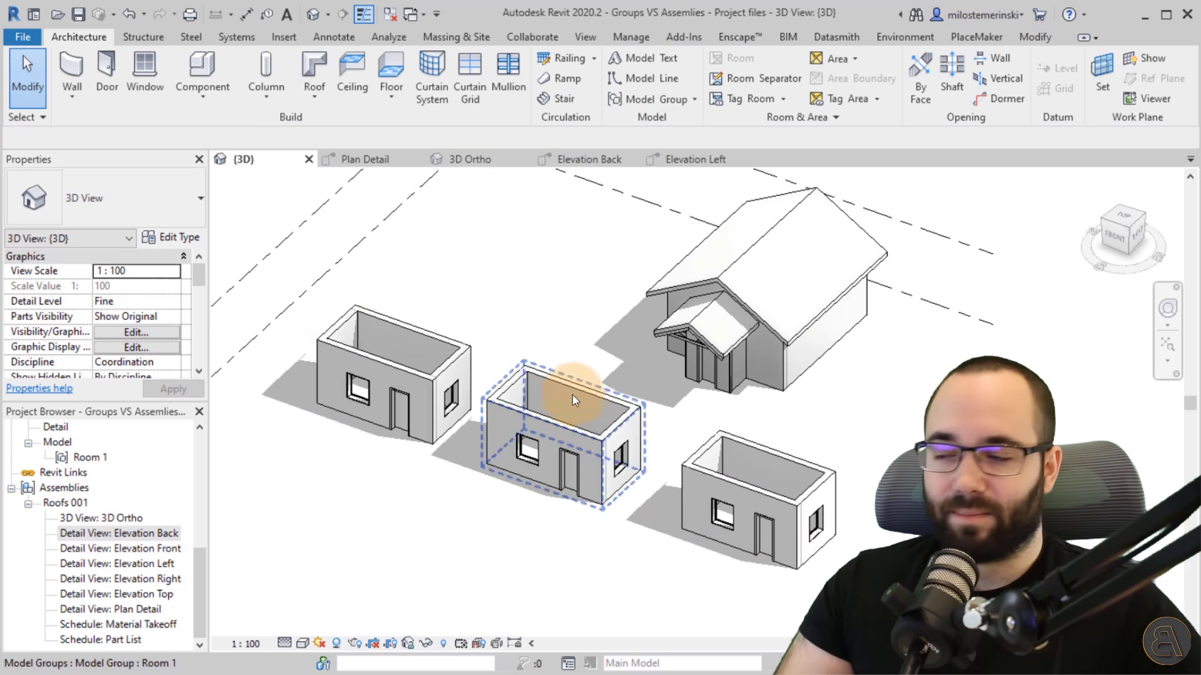
- Collapse the Roofs 001 view list and place a fourth Room 1 instance from the project's model groups, in front of the first room
{"action": "left_click", "coordinate": [29, 504]}
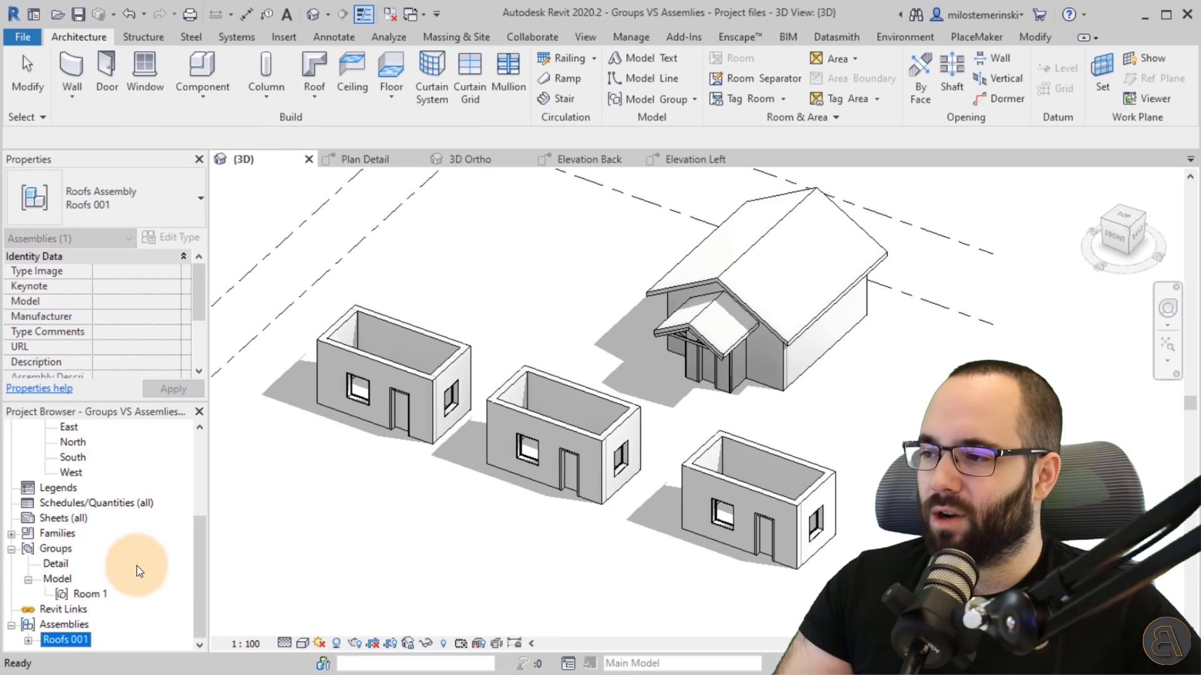
{"action": "left_click", "coordinate": [59, 568]}
{"action": "left_click_drag", "start_coordinate": [98, 591], "coordinate": [369, 555]}
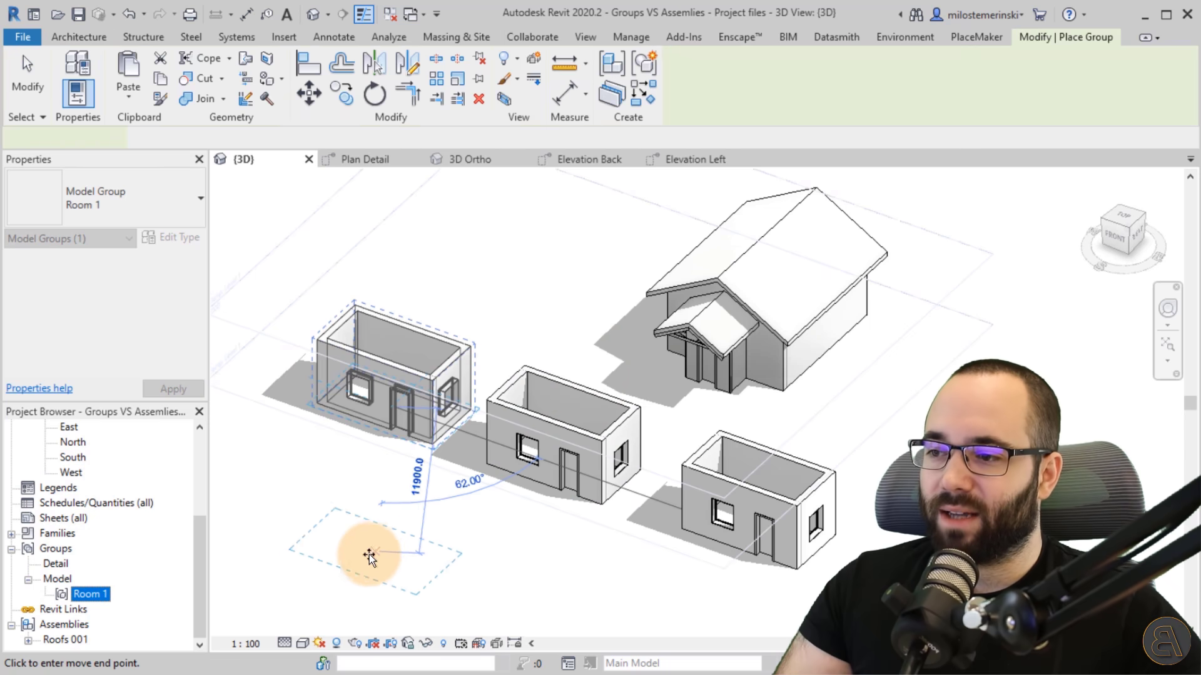
{"action": "left_click", "coordinate": [367, 545]}
{"action": "key", "text": "Escape"}
{"action": "key", "text": "Escape"}
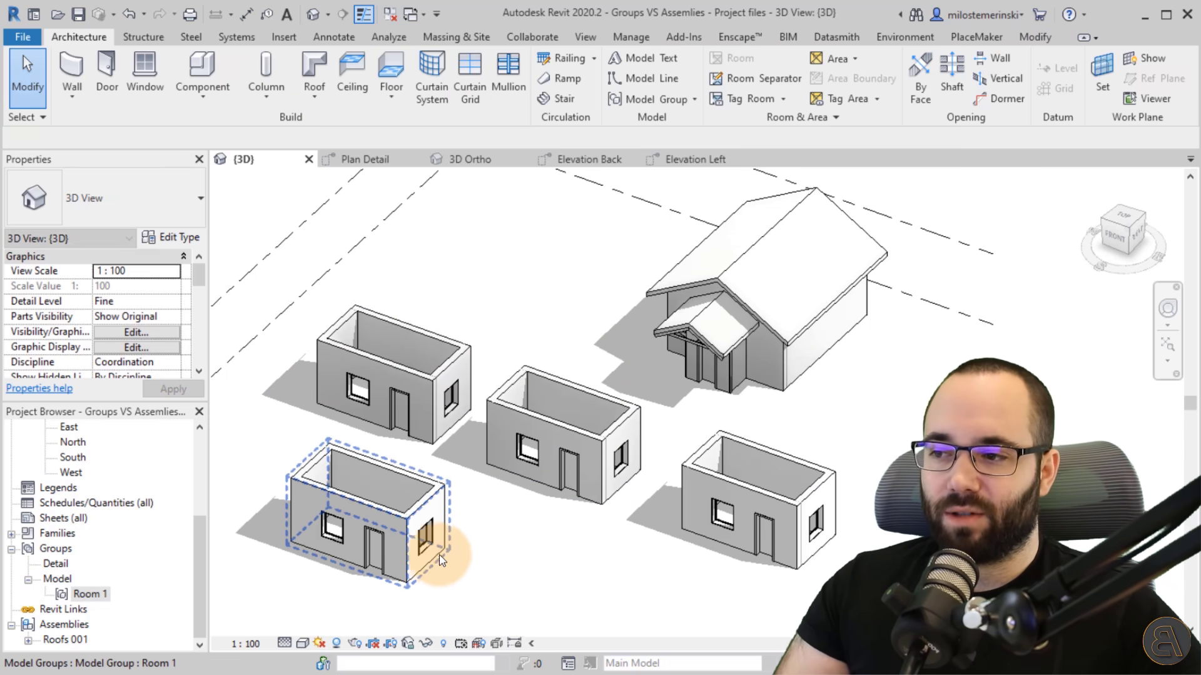
- Move the fourth Room 1 instance to the far end of the row of rooms
{"action": "scroll", "coordinate": [531, 390], "scroll_direction": "down", "scroll_amount": 2}
{"action": "left_click_drag", "start_coordinate": [438, 404], "coordinate": [854, 462]}
{"action": "left_click", "coordinate": [719, 505]}
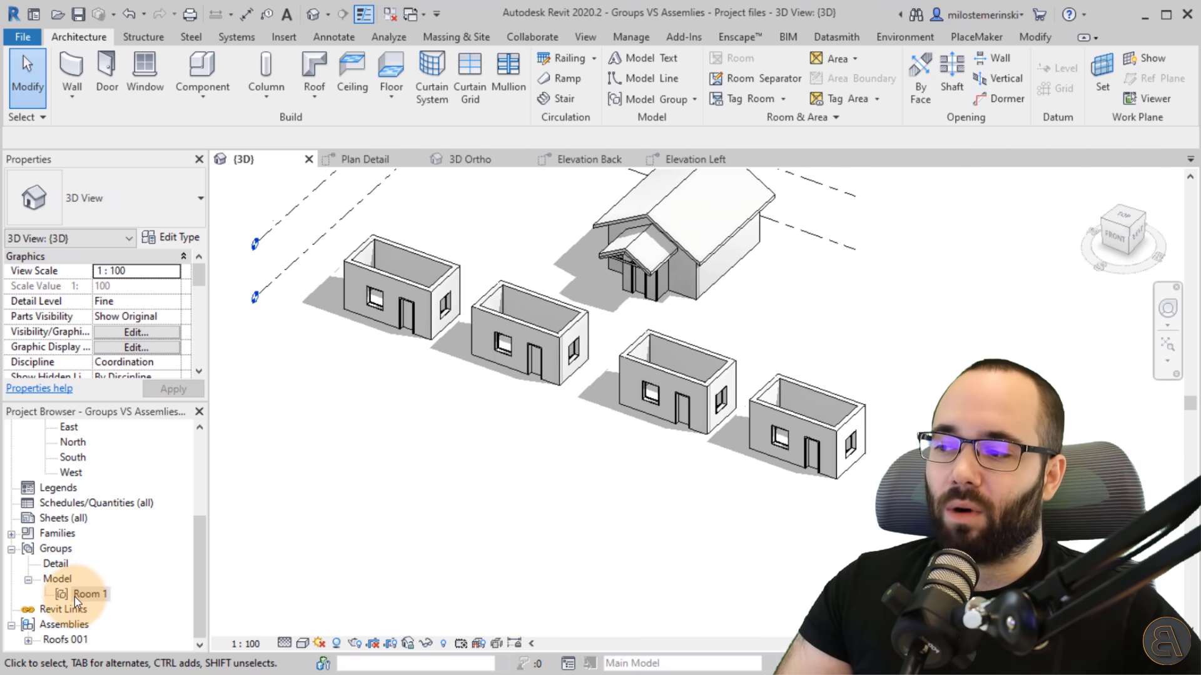
- Select the Room 1 instances in the row one after another to check that they are the same model group
{"action": "left_click", "coordinate": [489, 354]}
{"action": "left_click", "coordinate": [638, 407]}
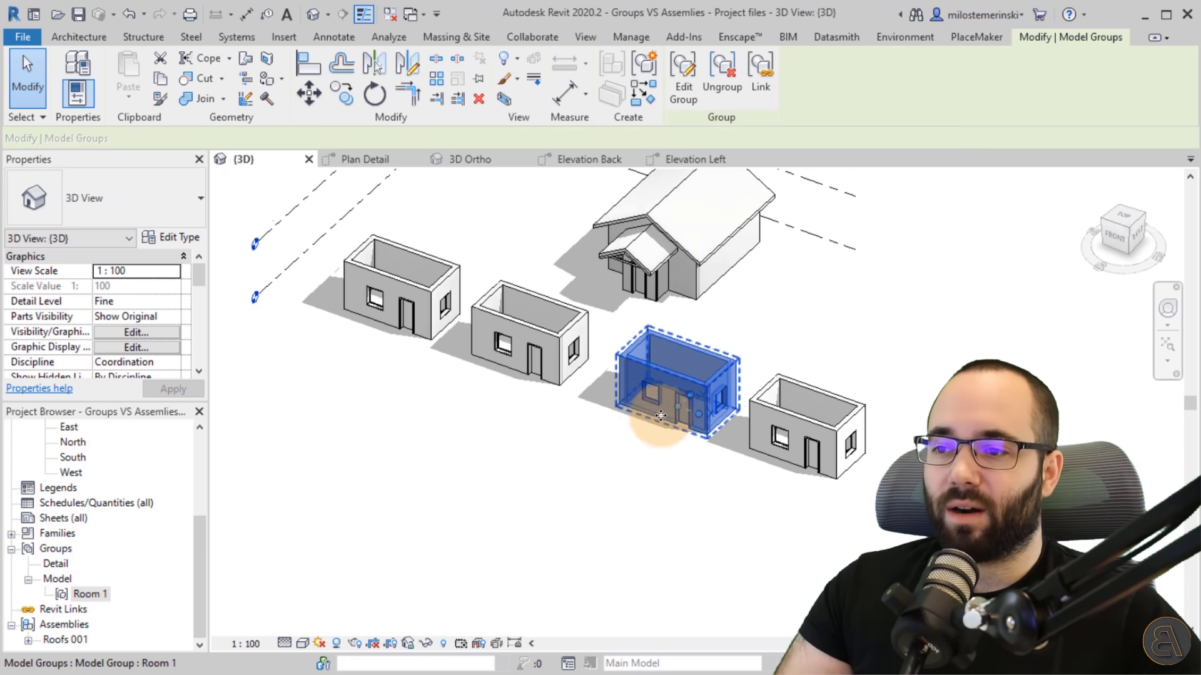
{"action": "left_click", "coordinate": [786, 464]}
{"action": "left_click", "coordinate": [432, 340]}
{"action": "left_click", "coordinate": [427, 400]}
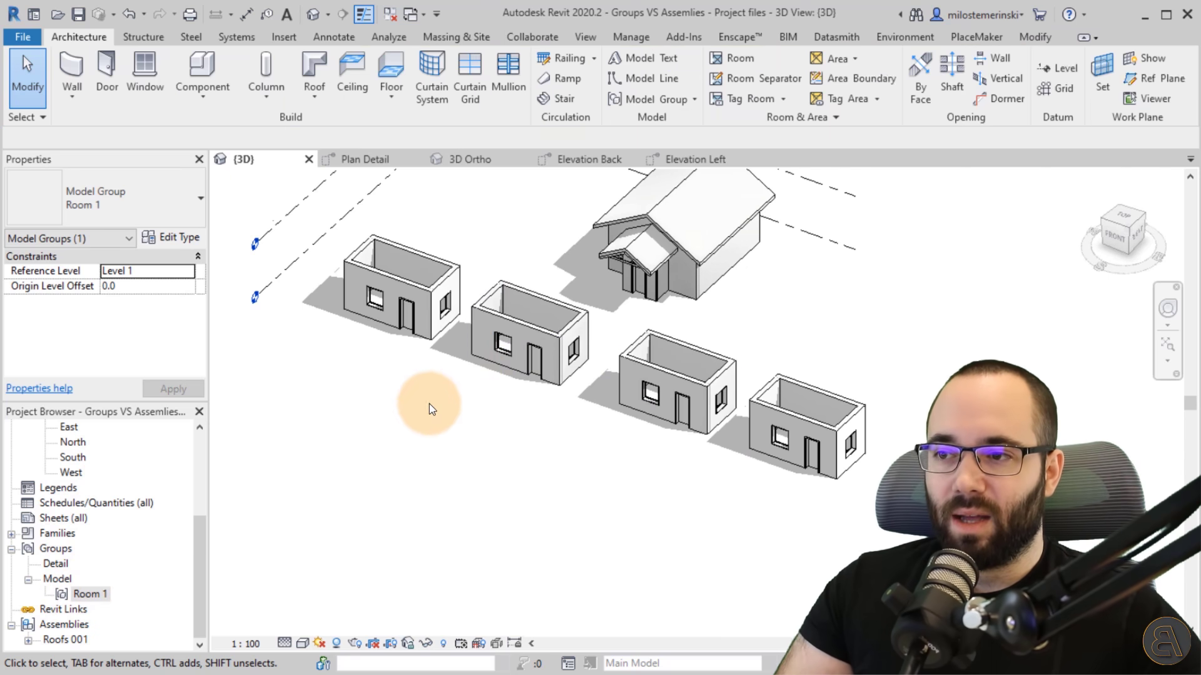
- Copy the entrance roof assembly about 5800 mm away from the house, onto the open ground beside it
{"action": "scroll", "coordinate": [605, 223], "scroll_direction": "up", "scroll_amount": 3}
{"action": "left_click", "coordinate": [631, 300]}
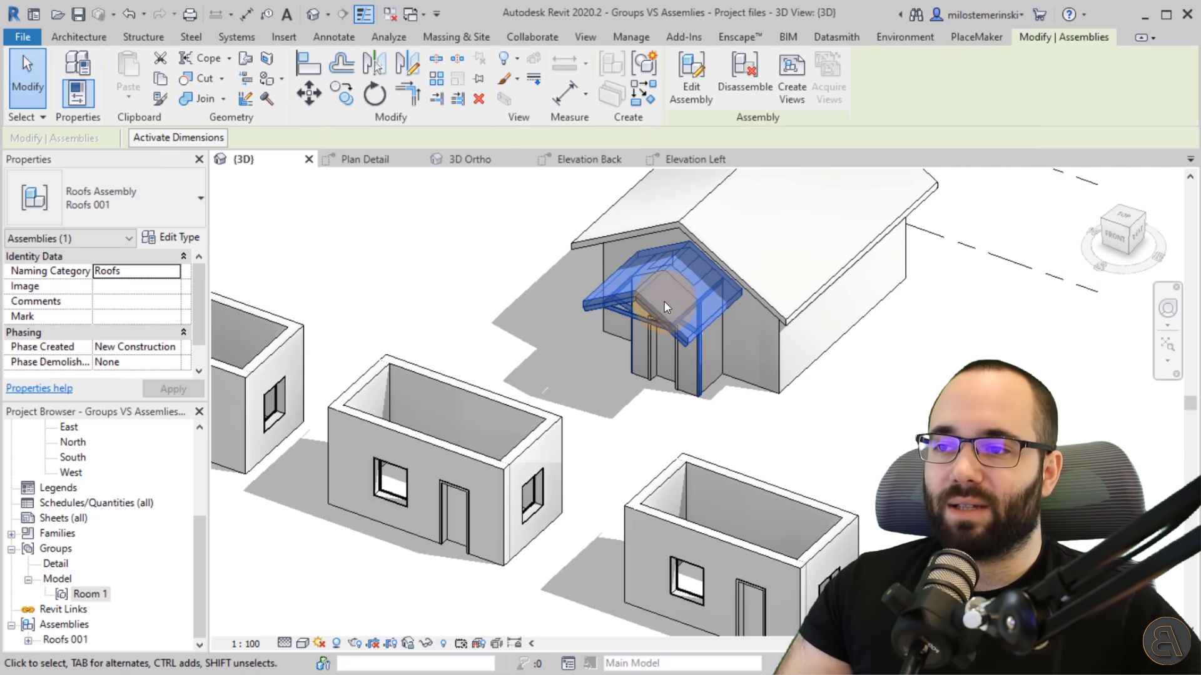
{"action": "key", "text": "c"}
{"action": "key", "text": "o"}
{"action": "left_click", "coordinate": [445, 242]}
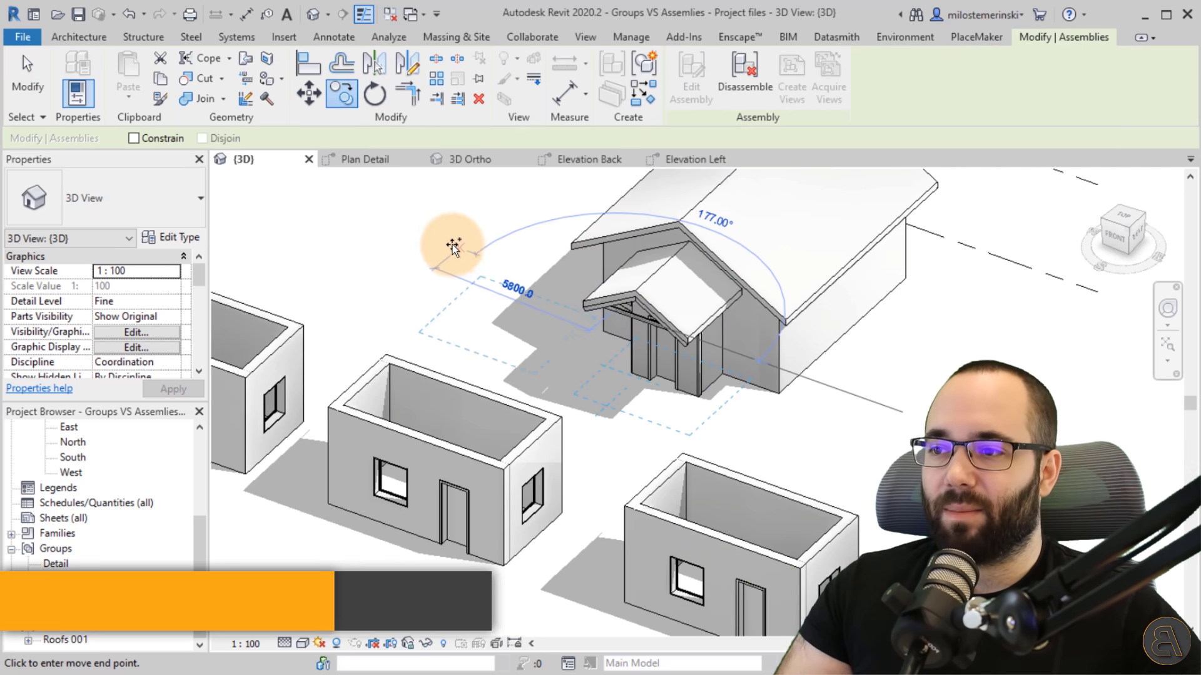
{"action": "left_click", "coordinate": [631, 375]}
{"action": "key", "text": "Escape"}
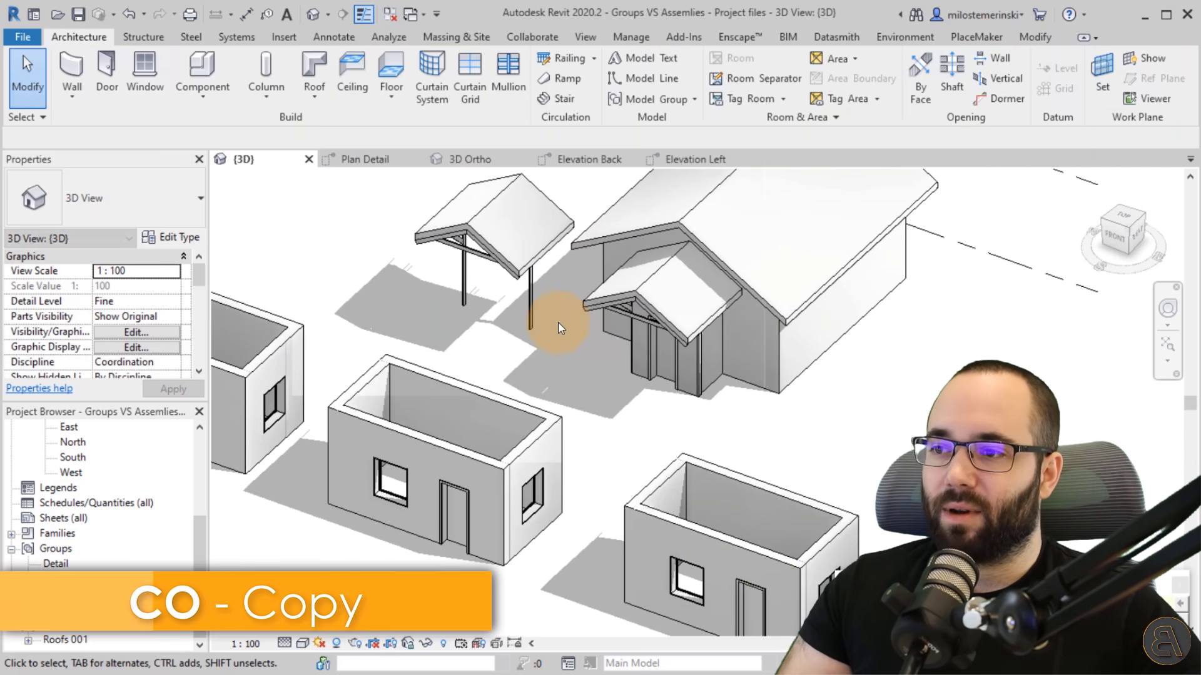
- Check the Roofs 001 entry among the project's assemblies and inspect the copied roof assembly's properties
{"action": "left_click", "coordinate": [28, 640]}
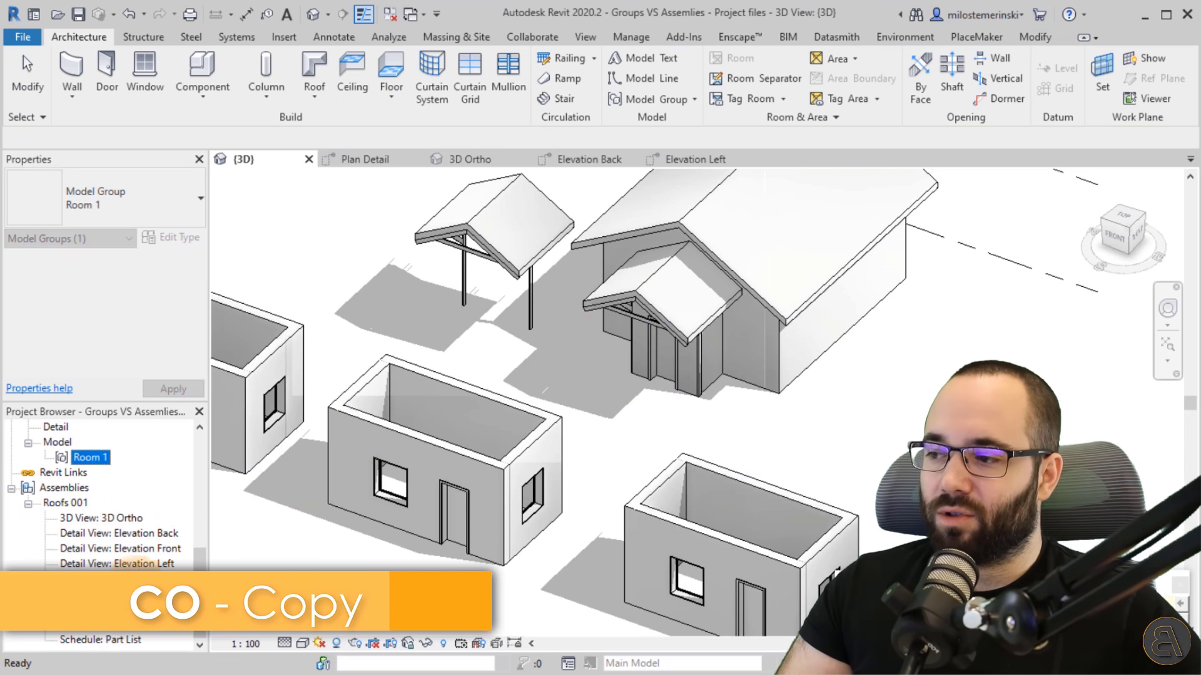
{"action": "left_click", "coordinate": [27, 503]}
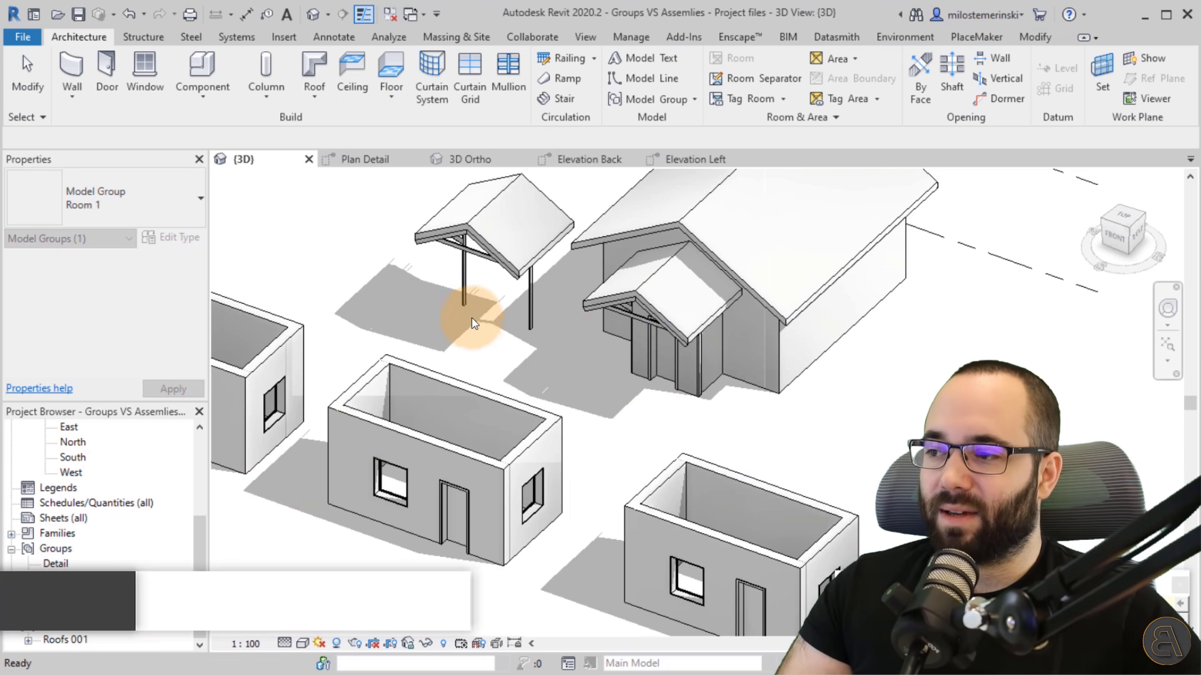
{"action": "left_click", "coordinate": [462, 299]}
{"action": "middle_click_drag", "start_coordinate": [506, 329], "coordinate": [474, 341]}
{"action": "left_click_drag", "start_coordinate": [432, 306], "coordinate": [378, 309]}
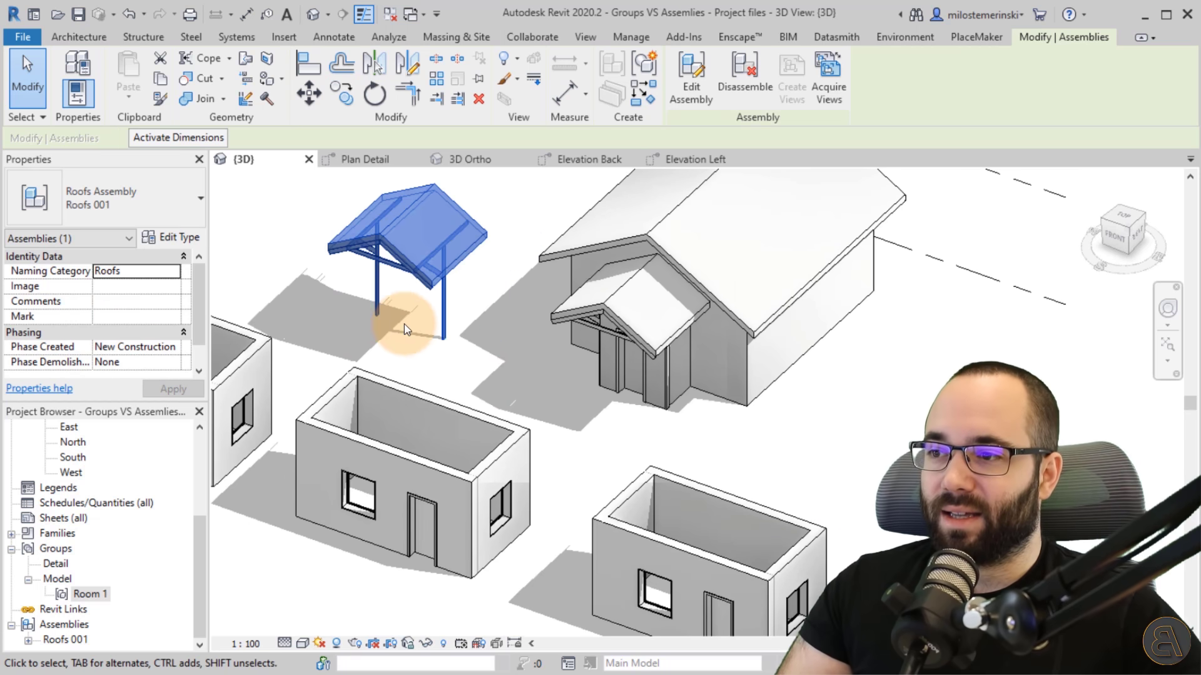
{"action": "left_click", "coordinate": [471, 348]}
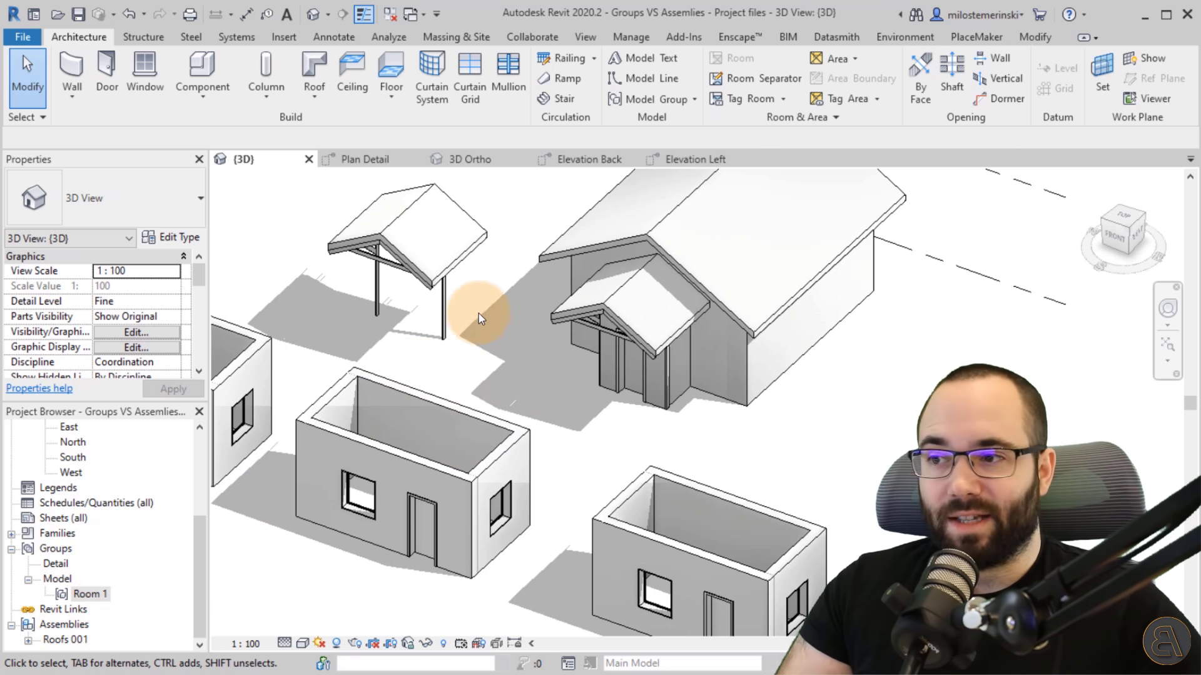
- Edit the copied roof assembly by shortening one end of its front horizontal 38x140 lumber member, and accept the resulting new assembly type
{"action": "left_click", "coordinate": [420, 268]}
{"action": "middle_click_drag", "start_coordinate": [509, 362], "coordinate": [670, 375]}
{"action": "scroll", "coordinate": [631, 295], "scroll_direction": "up", "scroll_amount": 3}
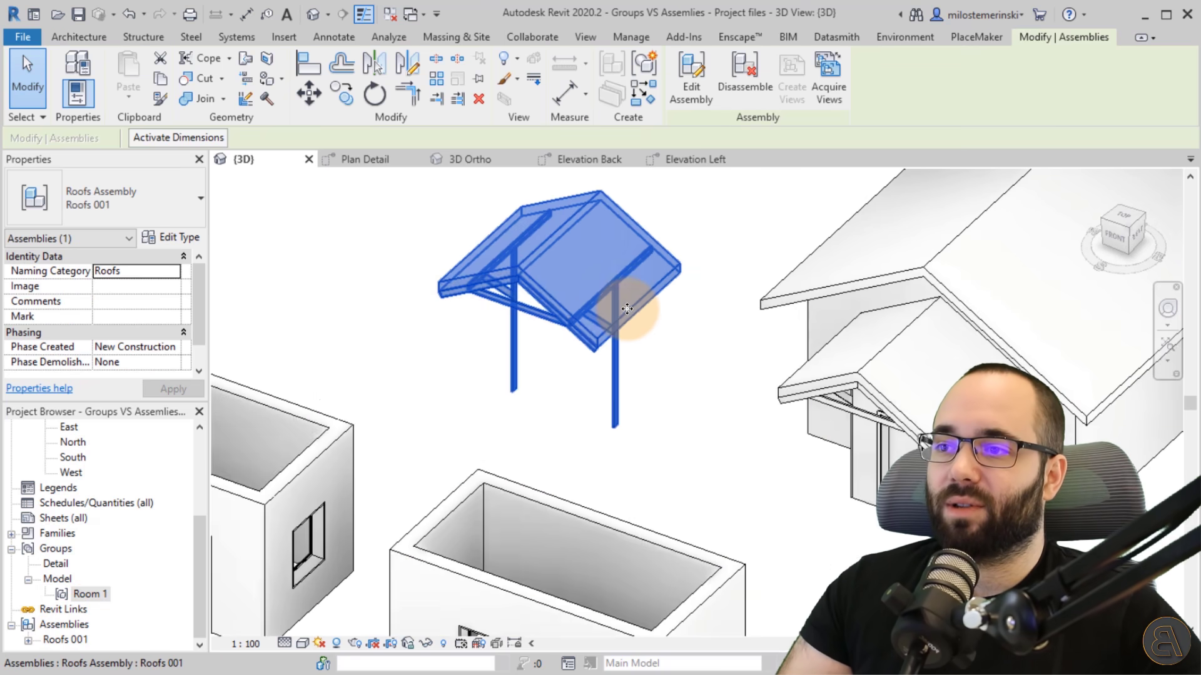
{"action": "left_click", "coordinate": [689, 98]}
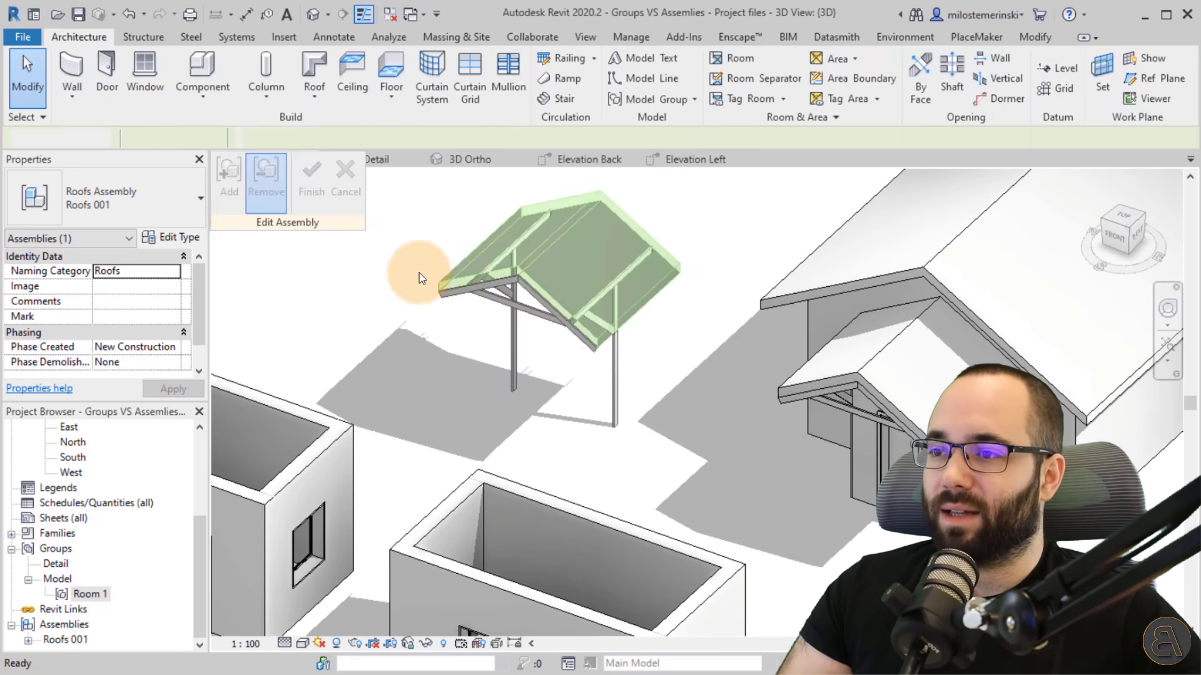
{"action": "left_click", "coordinate": [479, 307]}
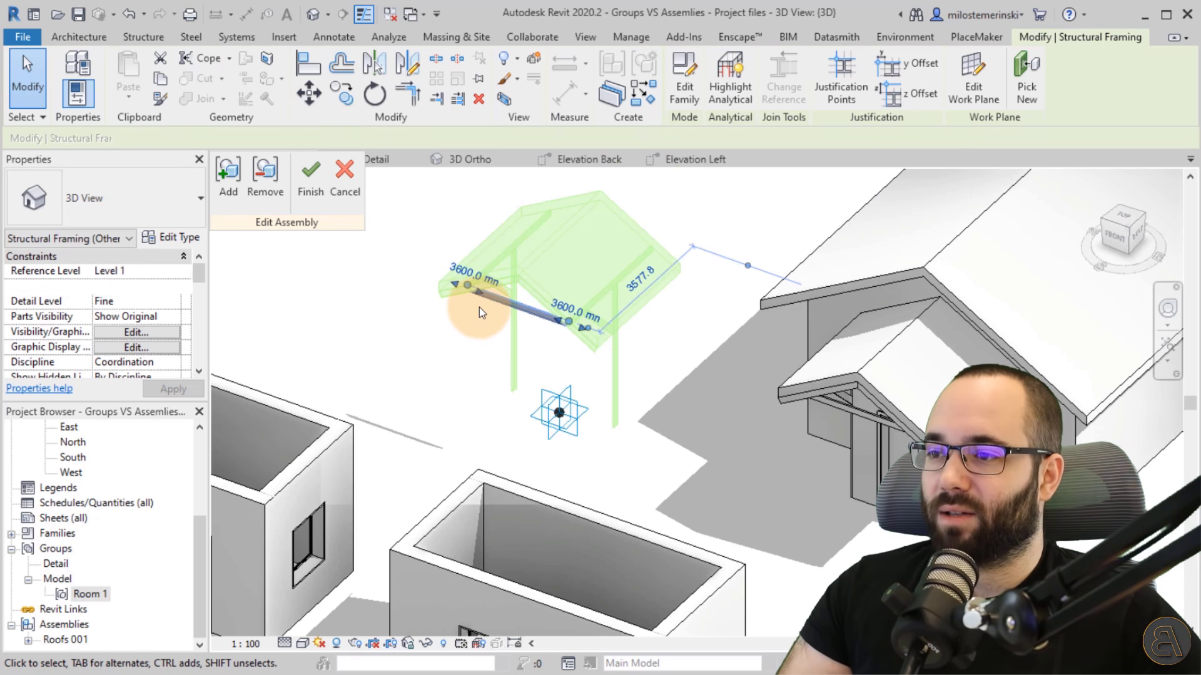
{"action": "scroll", "coordinate": [477, 306], "scroll_direction": "up", "scroll_amount": 4}
{"action": "left_click", "coordinate": [477, 307]}
{"action": "left_click", "coordinate": [472, 283]}
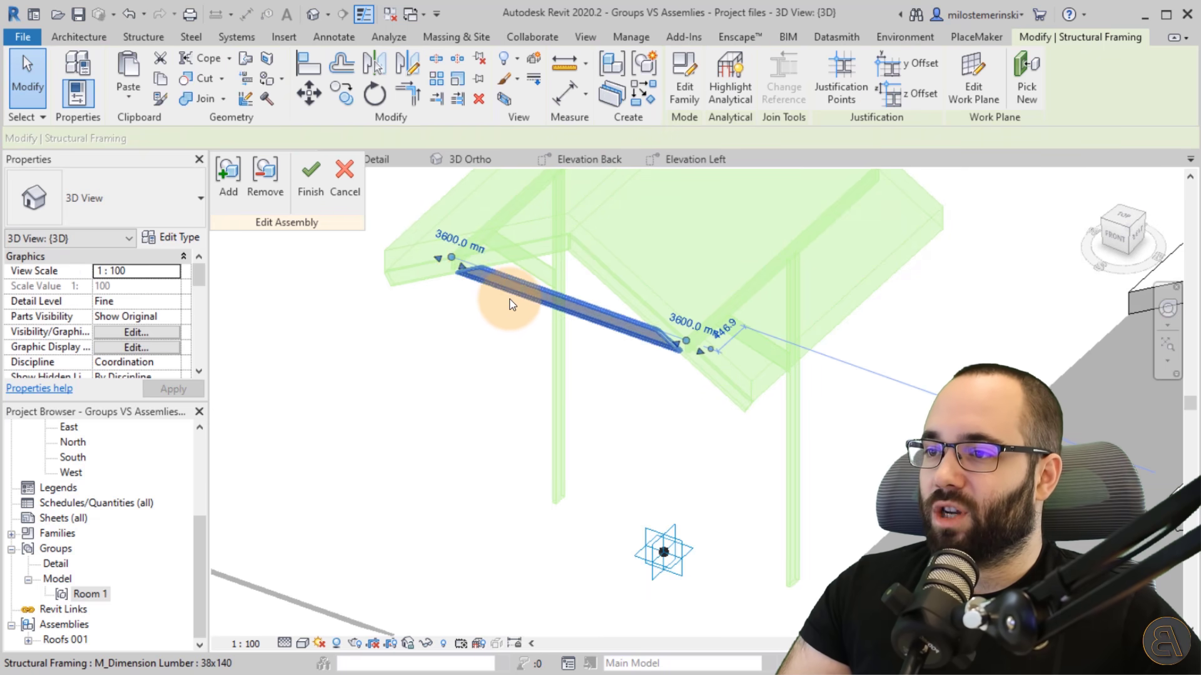
{"action": "left_click_drag", "start_coordinate": [489, 272], "coordinate": [464, 345]}
{"action": "left_click", "coordinate": [444, 407]}
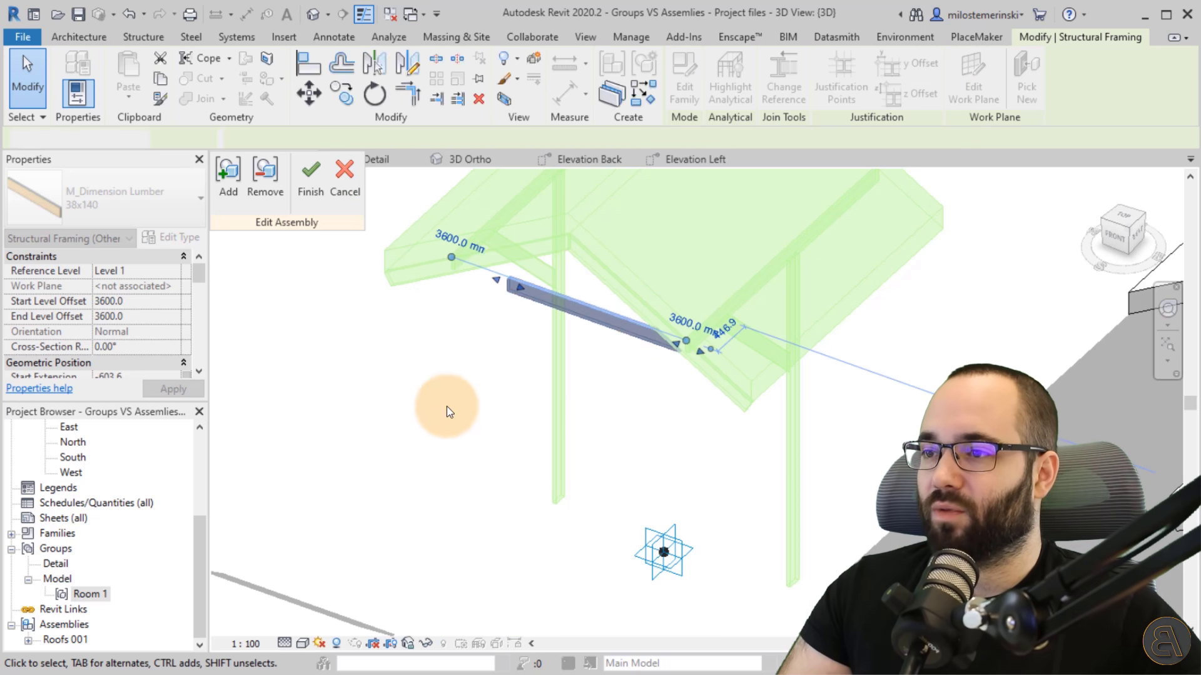
{"action": "left_click", "coordinate": [311, 179]}
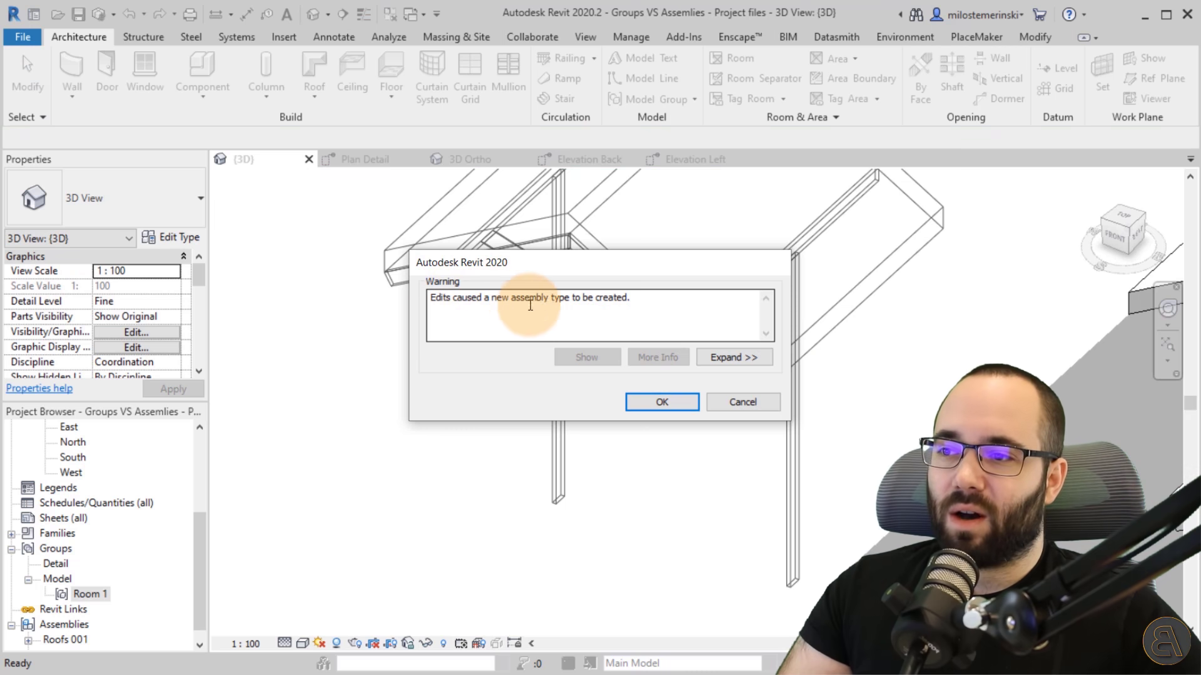
{"action": "left_click", "coordinate": [654, 404]}
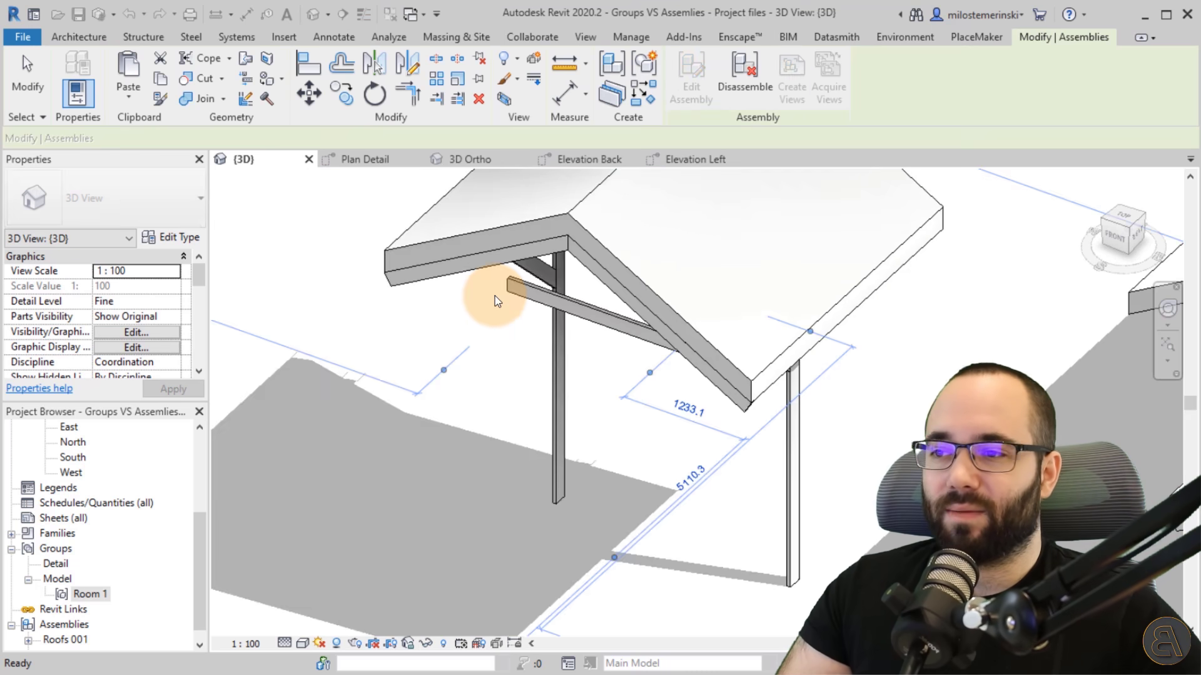
- Compare the entrance roof assembly with the edited copy, checking their types and the Roofs 001 and Roofs 002 entries in the project
{"action": "scroll", "coordinate": [495, 301], "scroll_direction": "down", "scroll_amount": 5}
{"action": "left_click", "coordinate": [703, 383]}
{"action": "left_click", "coordinate": [706, 387]}
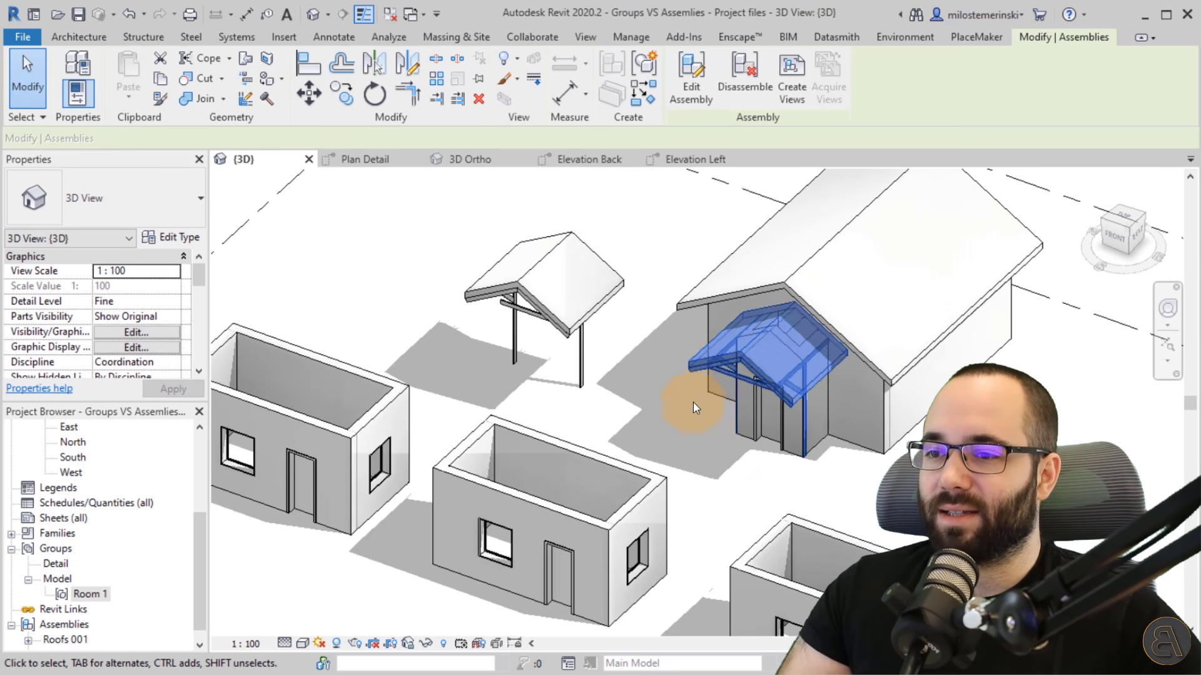
{"action": "left_click", "coordinate": [547, 309]}
{"action": "left_click", "coordinate": [553, 401]}
{"action": "left_click", "coordinate": [156, 561]}
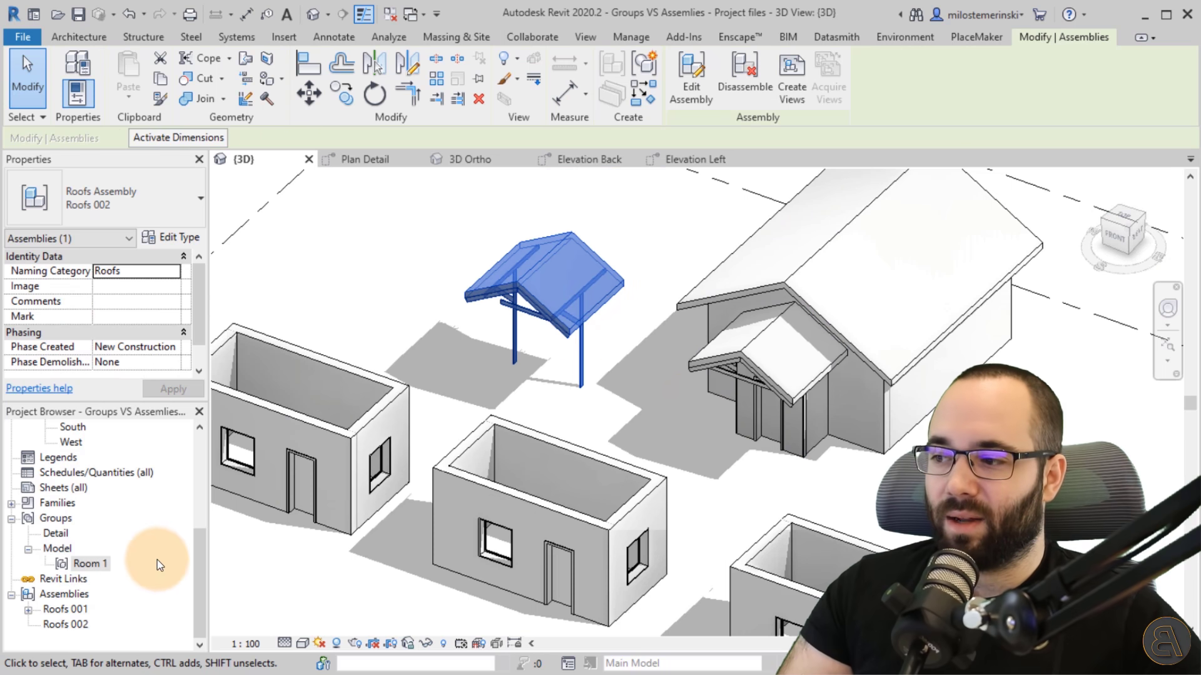
{"action": "left_click", "coordinate": [57, 608]}
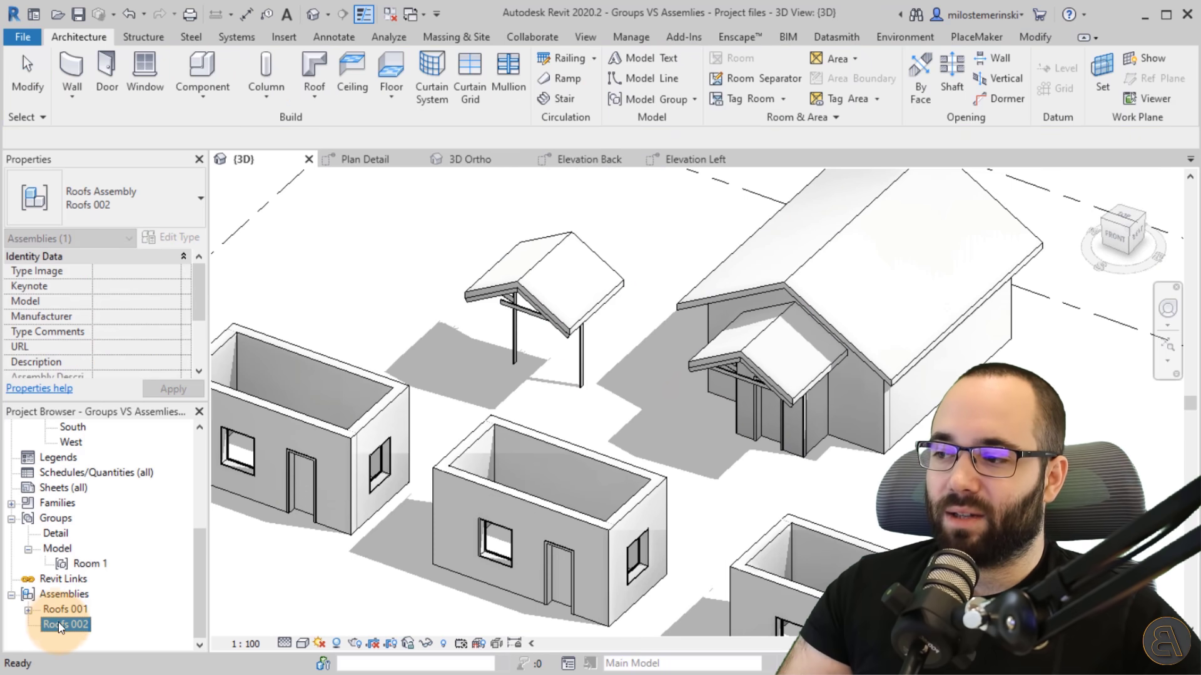
{"action": "left_click", "coordinate": [58, 610]}
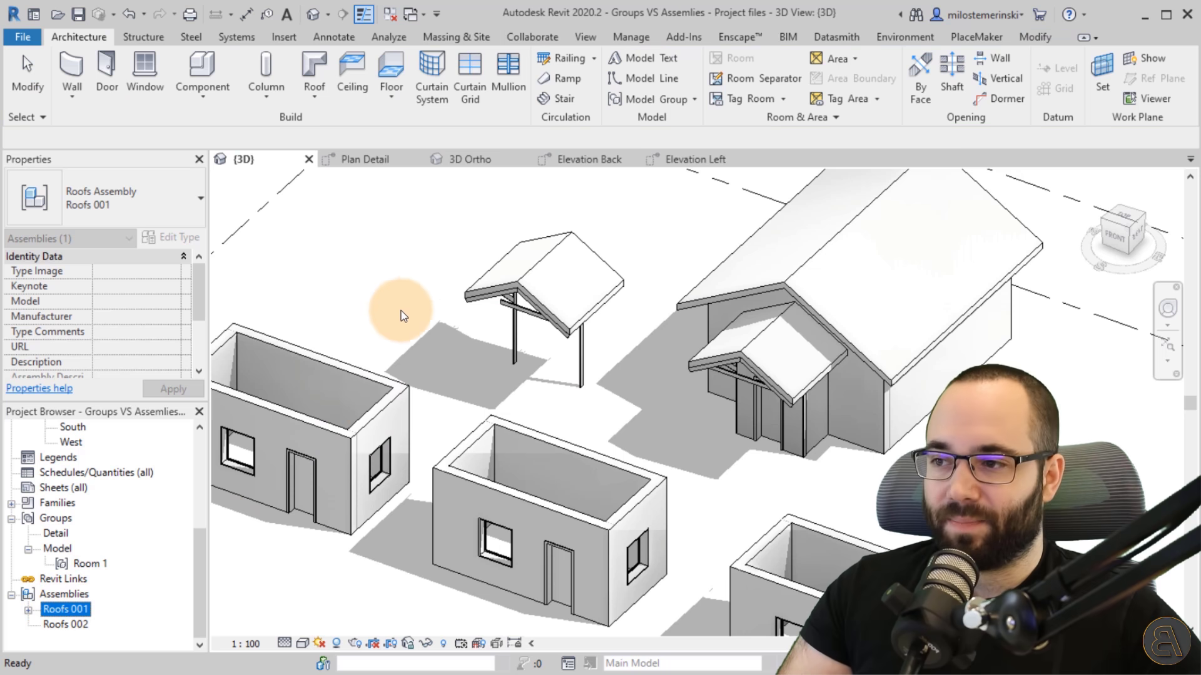
- Edit the Room 1 group from the first room in the row, moving its front window to 500 mm from the wall's end
{"action": "scroll", "coordinate": [450, 327], "scroll_direction": "down", "scroll_amount": 3}
{"action": "left_click", "coordinate": [433, 396]}
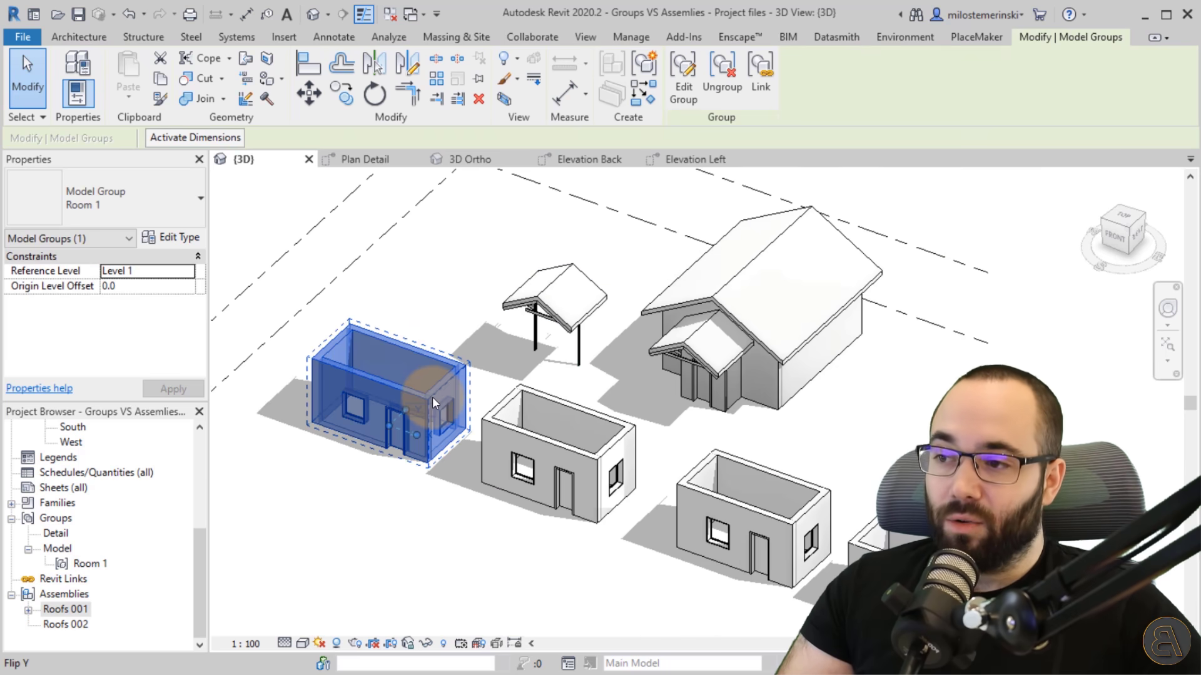
{"action": "left_click", "coordinate": [684, 80]}
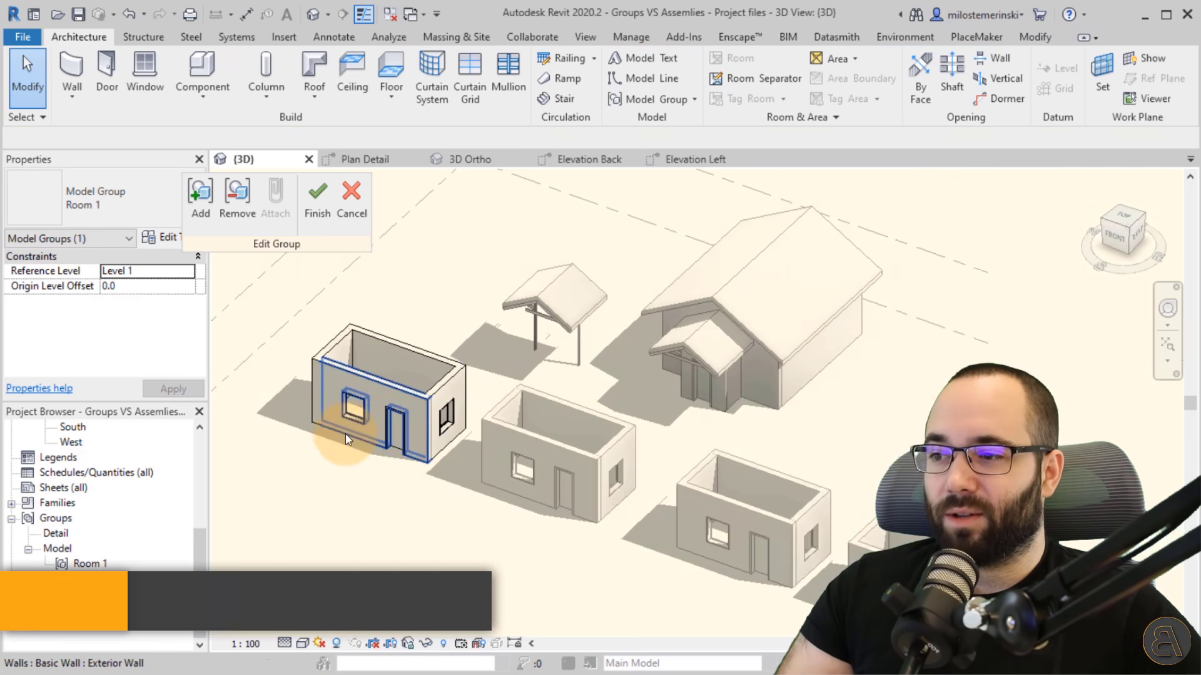
{"action": "scroll", "coordinate": [347, 440], "scroll_direction": "up", "scroll_amount": 3}
{"action": "left_click", "coordinate": [359, 391]}
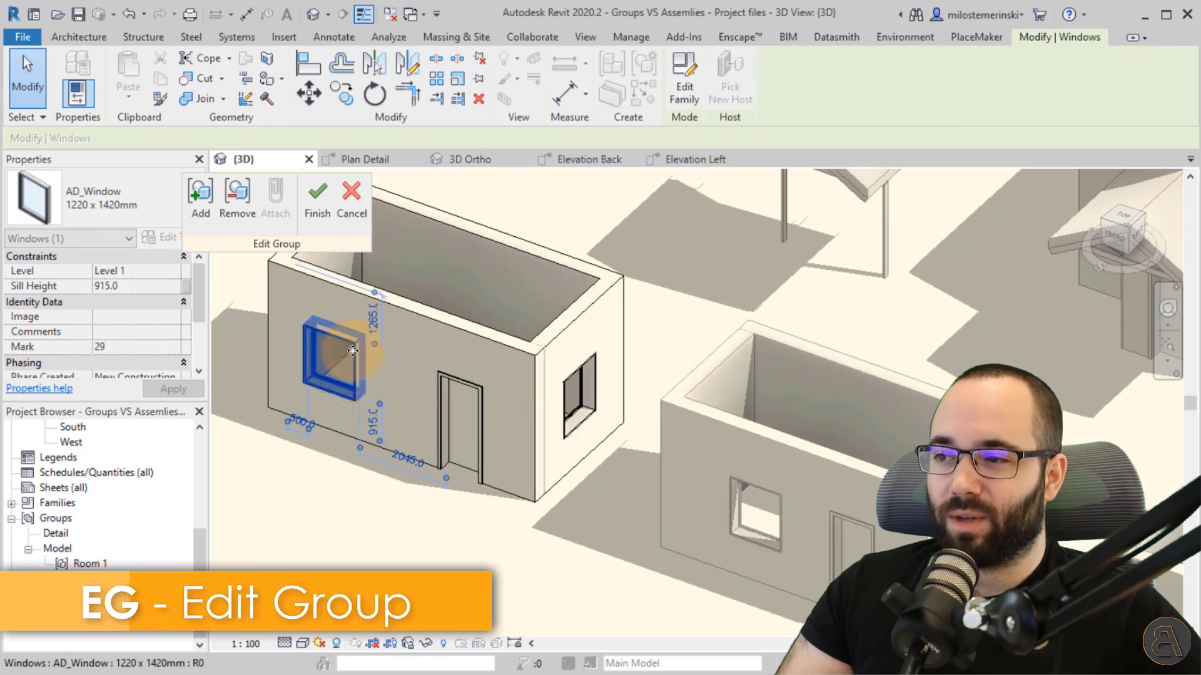
{"action": "scroll", "coordinate": [337, 375], "scroll_direction": "down", "scroll_amount": 4}
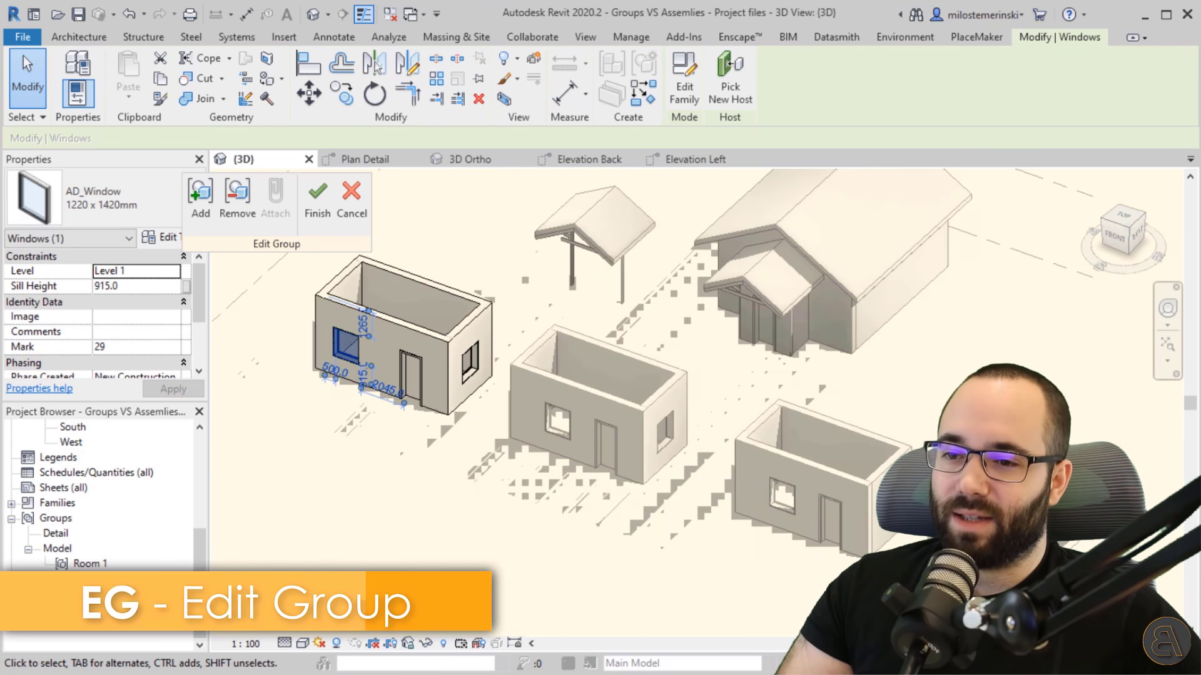
{"action": "left_click", "coordinate": [317, 197]}
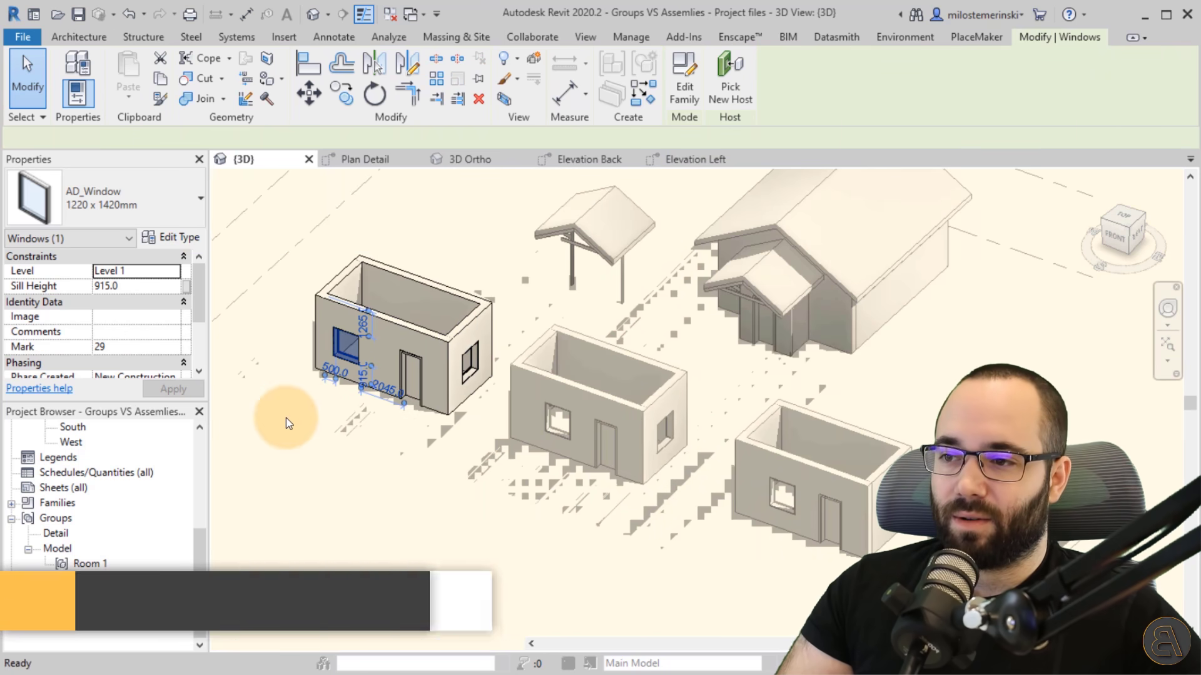
- Check the Room 1 group entry and compare how the room instances and the detached roof assembly are identified when selected
{"action": "scroll", "coordinate": [469, 445], "scroll_direction": "up", "scroll_amount": 4}
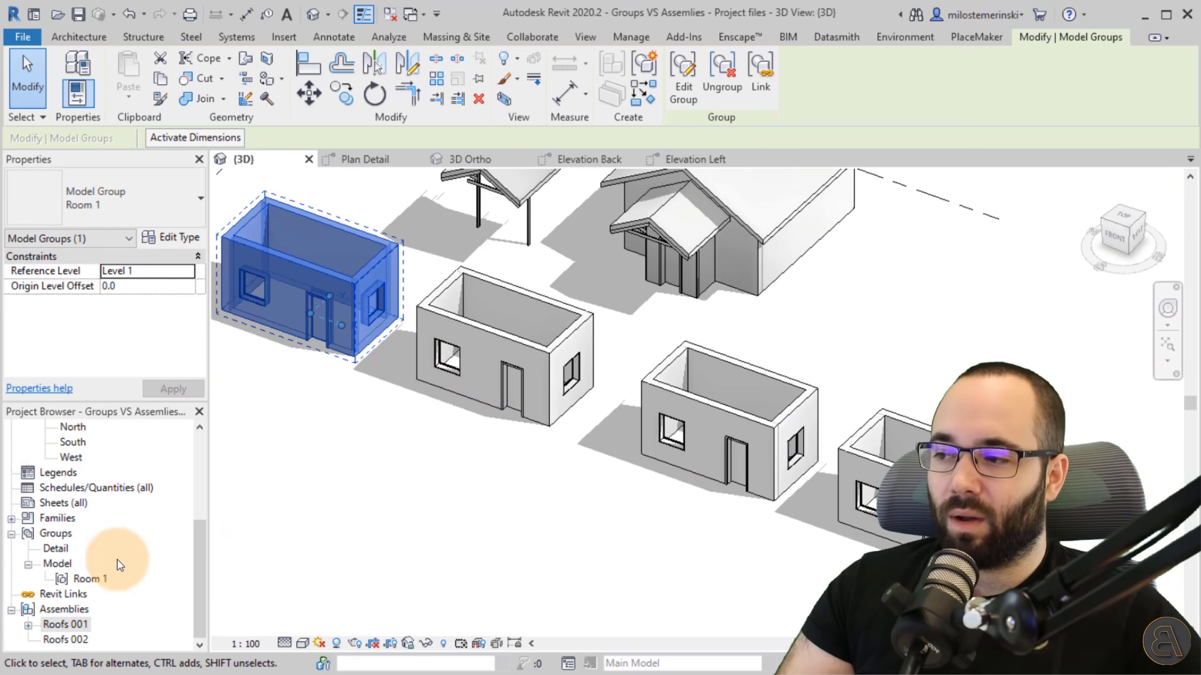
{"action": "left_click", "coordinate": [87, 580]}
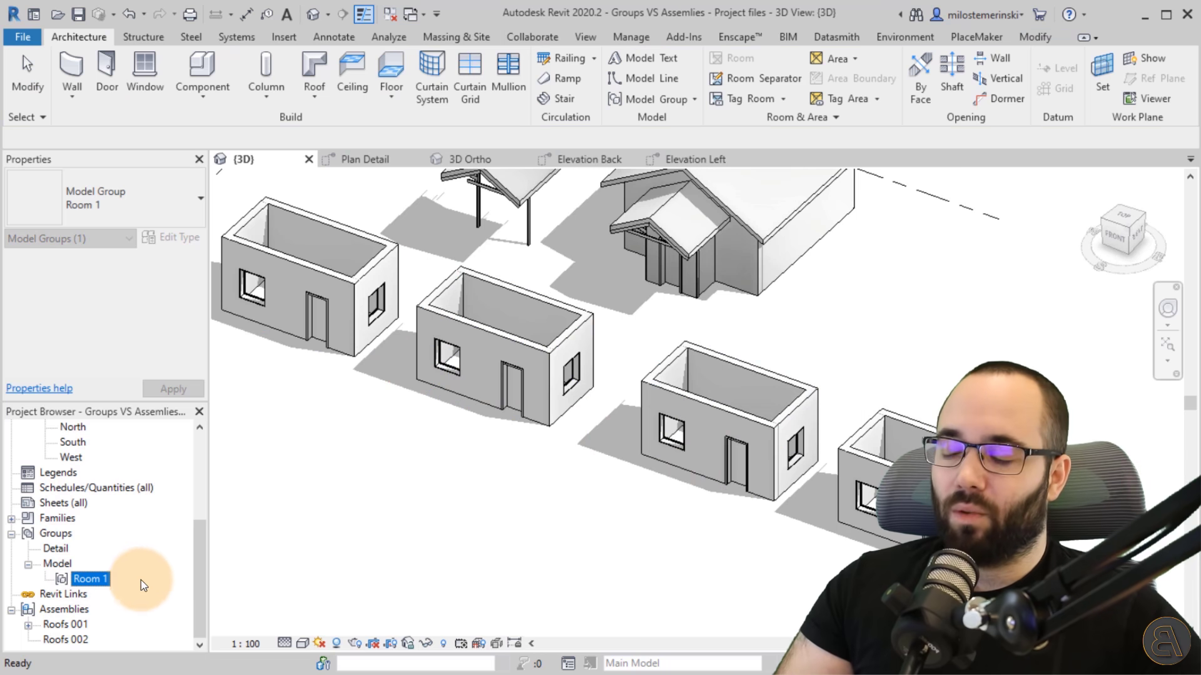
{"action": "scroll", "coordinate": [346, 450], "scroll_direction": "down", "scroll_amount": 3}
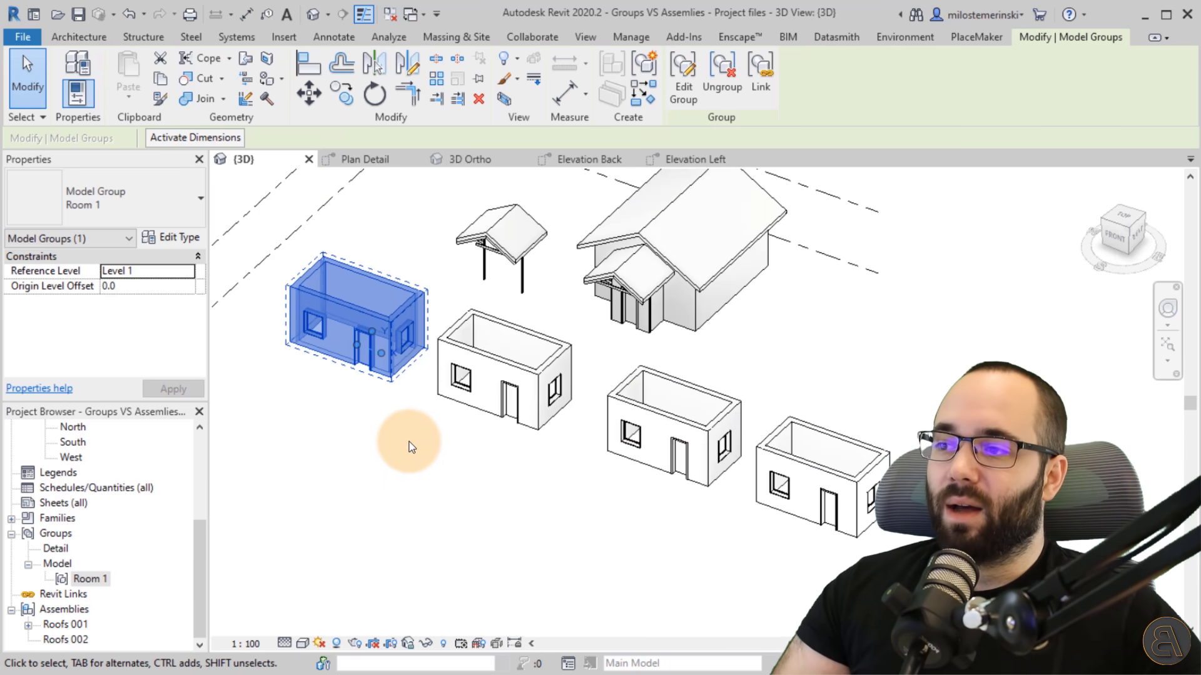
{"action": "middle_click_drag", "start_coordinate": [411, 452], "coordinate": [377, 469]}
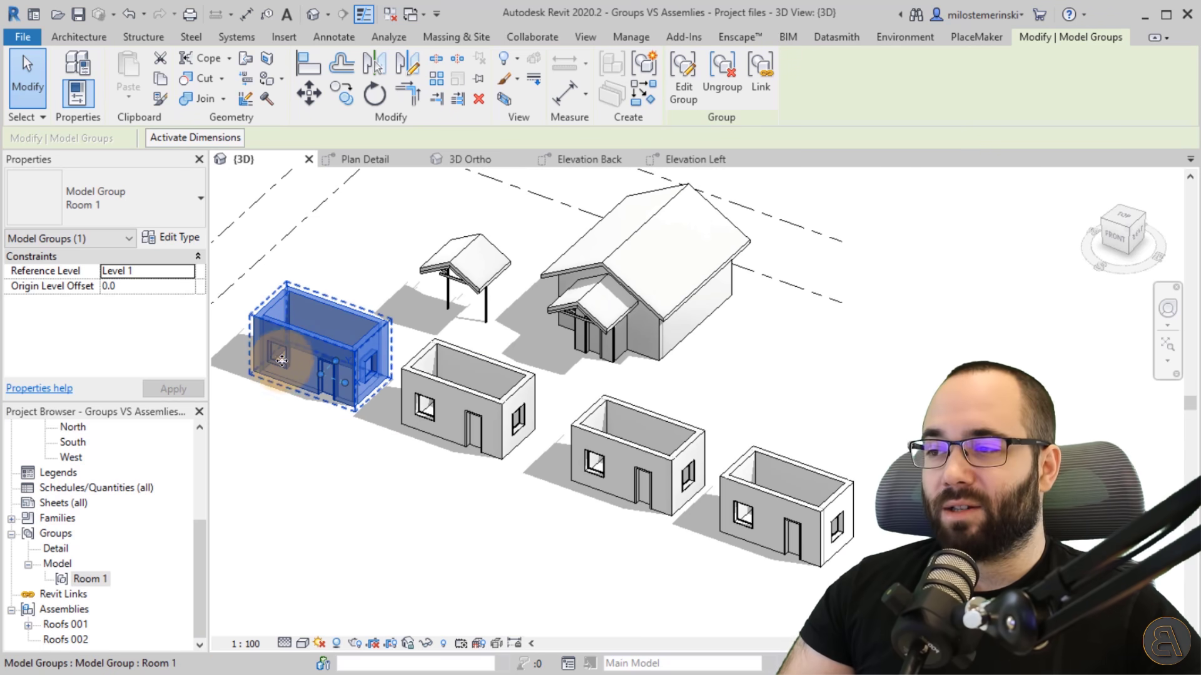
{"action": "middle_click_drag", "start_coordinate": [419, 507], "coordinate": [393, 440]}
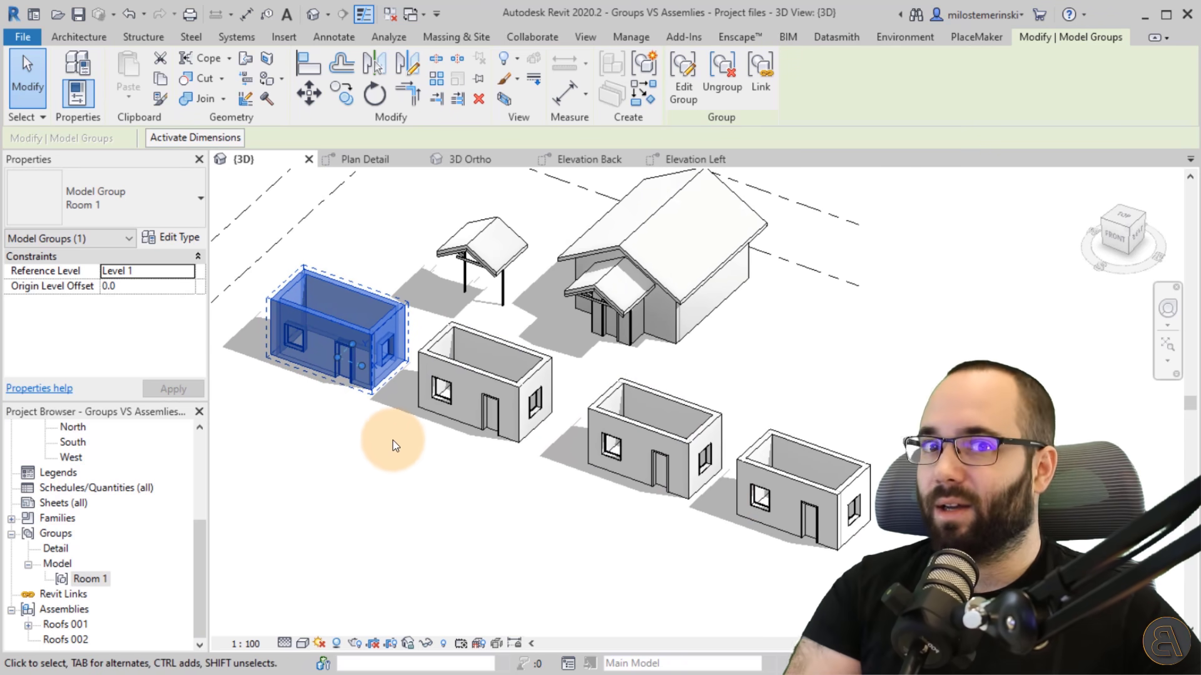
{"action": "left_click", "coordinate": [473, 264]}
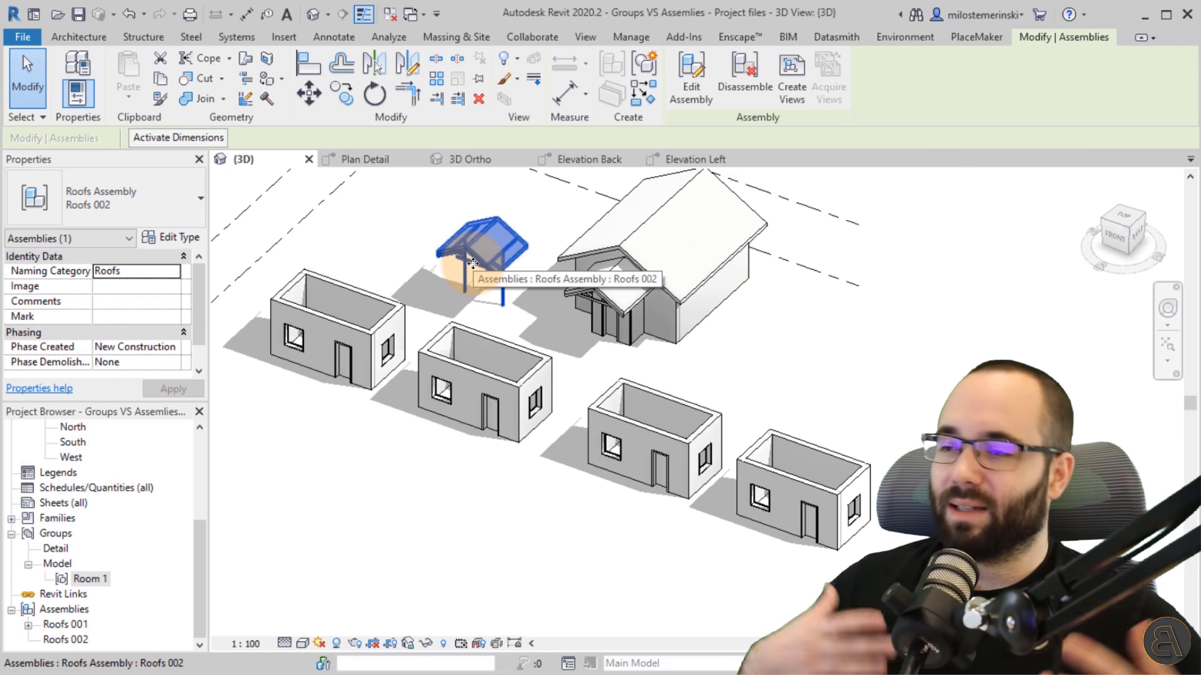
{"action": "left_click", "coordinate": [470, 278]}
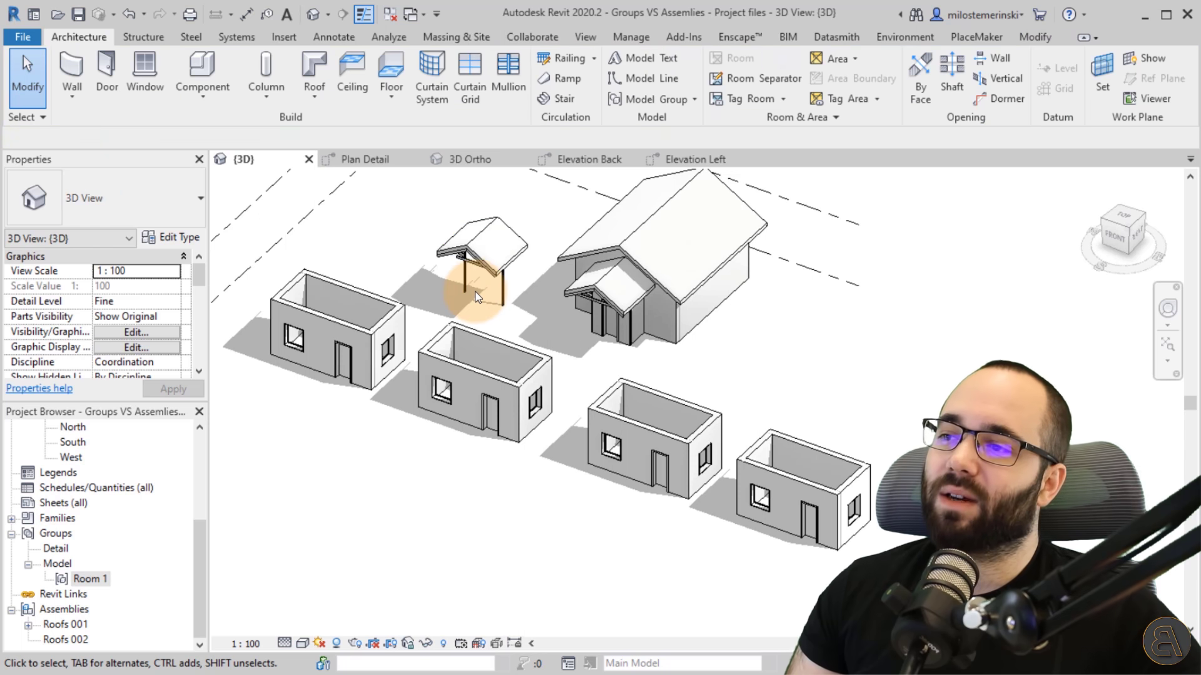
{"action": "left_click", "coordinate": [467, 287]}
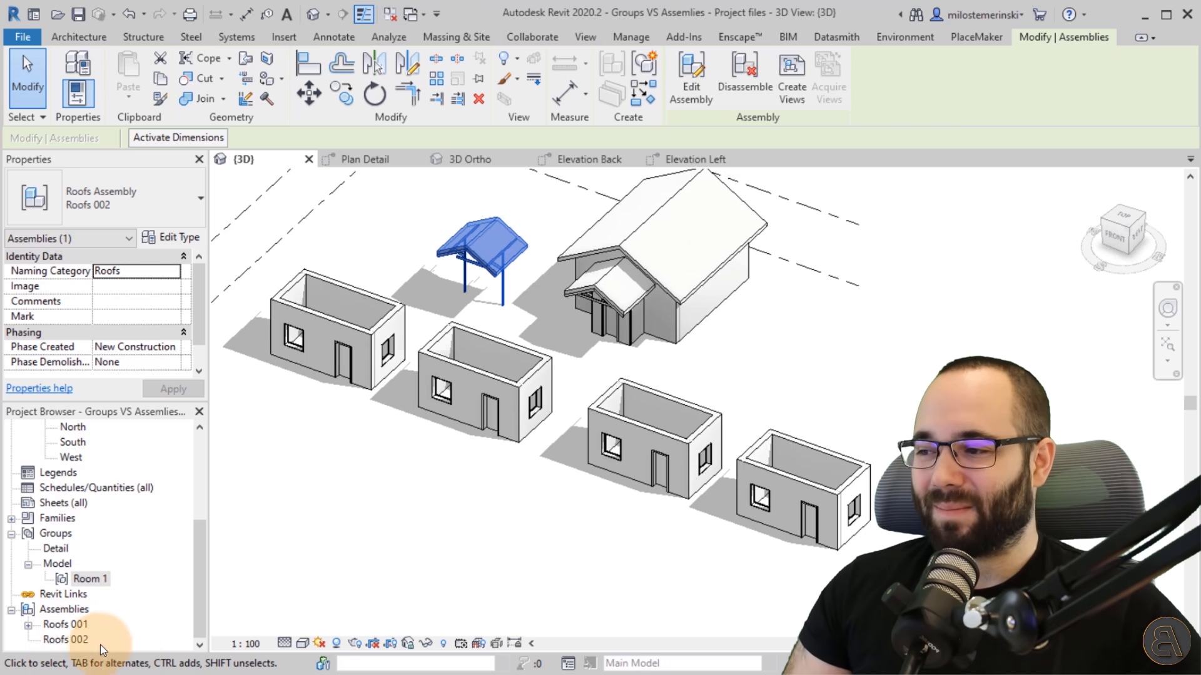
{"action": "left_click", "coordinate": [538, 321]}
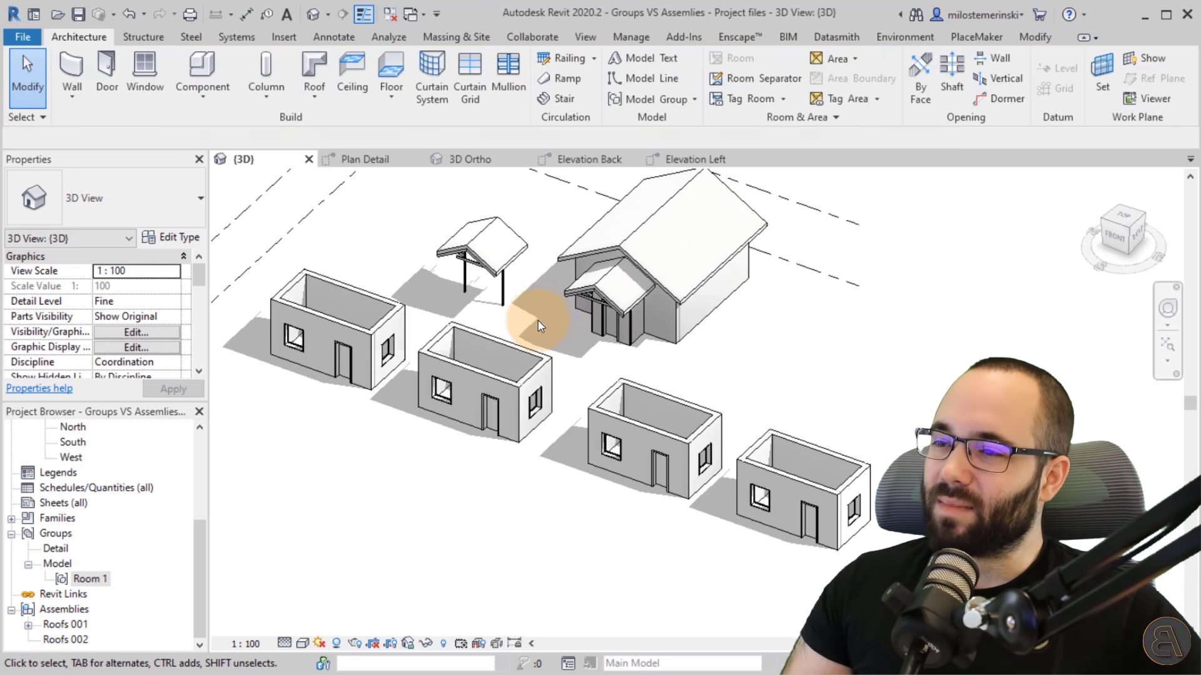
{"action": "left_click", "coordinate": [481, 379]}
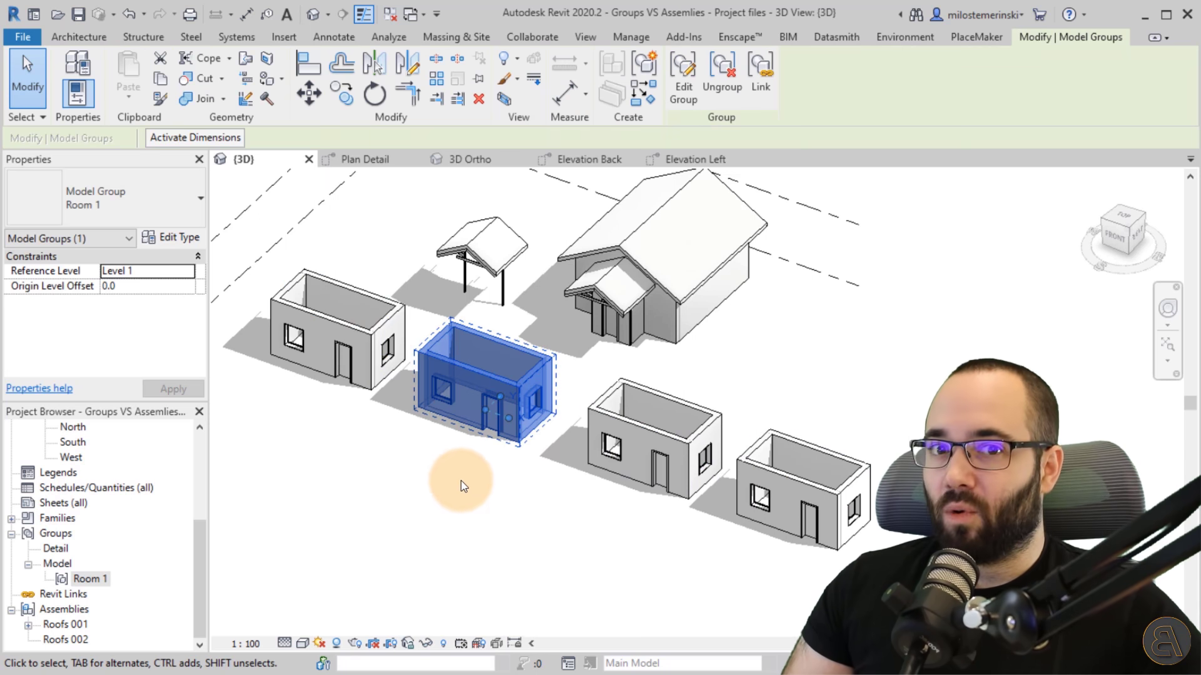
{"action": "left_click", "coordinate": [413, 469]}
{"action": "left_click", "coordinate": [343, 378]}
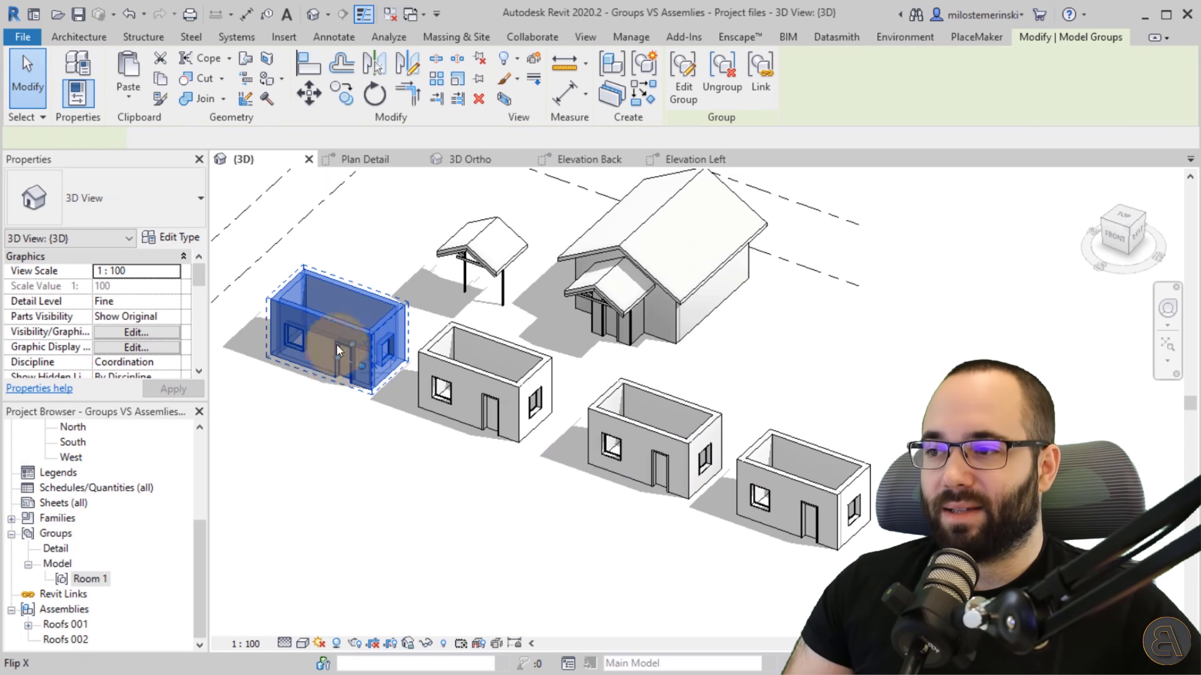
{"action": "left_click", "coordinate": [383, 437]}
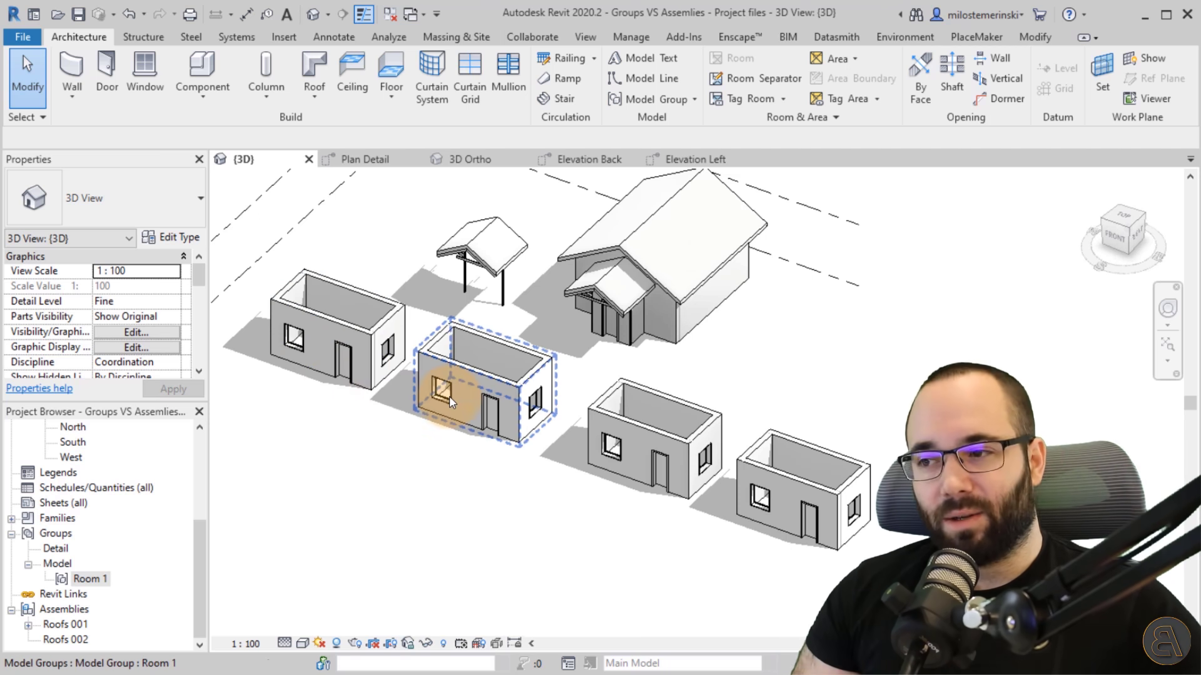
- Move the first Room 1 instance in the row closer to the second room
{"action": "scroll", "coordinate": [437, 385], "scroll_direction": "up", "scroll_amount": 4}
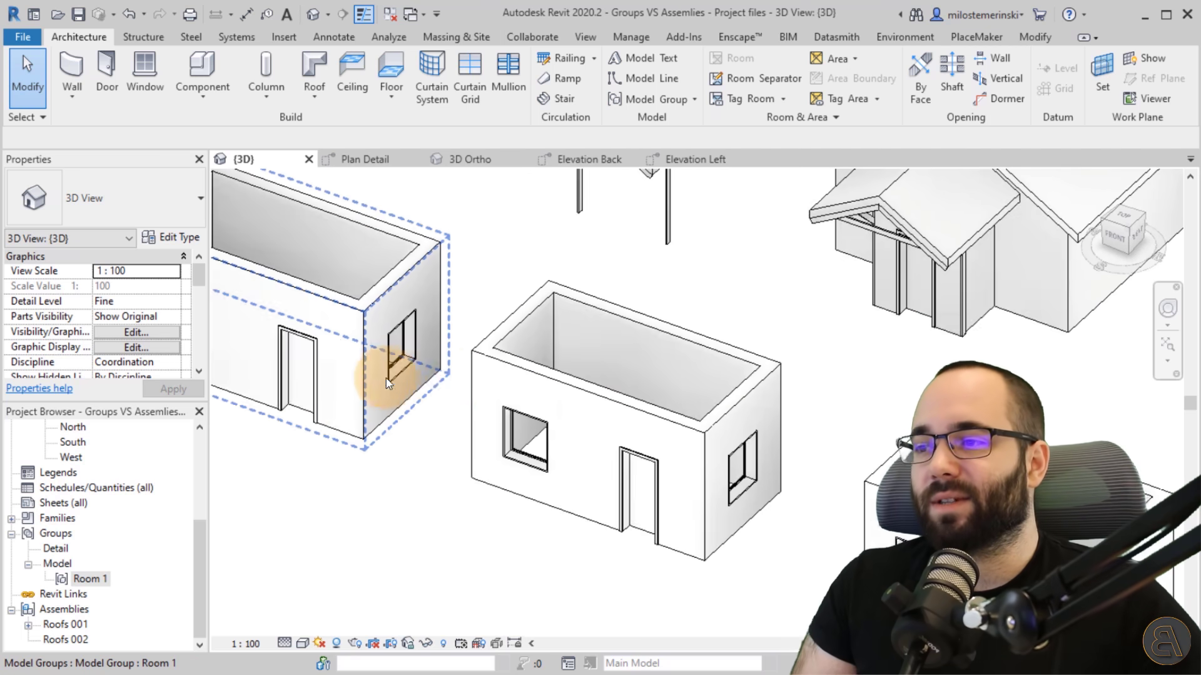
{"action": "scroll", "coordinate": [441, 380], "scroll_direction": "down", "scroll_amount": 2}
{"action": "middle_click_drag", "start_coordinate": [464, 509], "coordinate": [529, 415]}
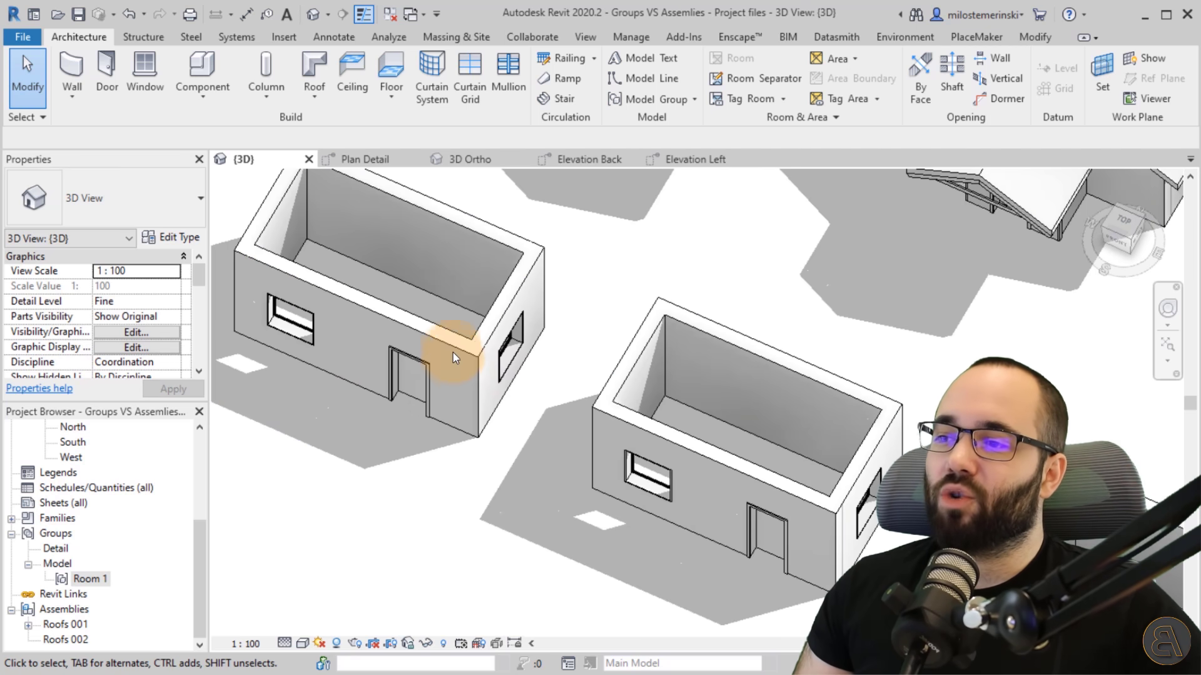
{"action": "left_click", "coordinate": [445, 339]}
{"action": "left_click_drag", "start_coordinate": [444, 340], "coordinate": [497, 367]}
{"action": "left_click", "coordinate": [517, 486]}
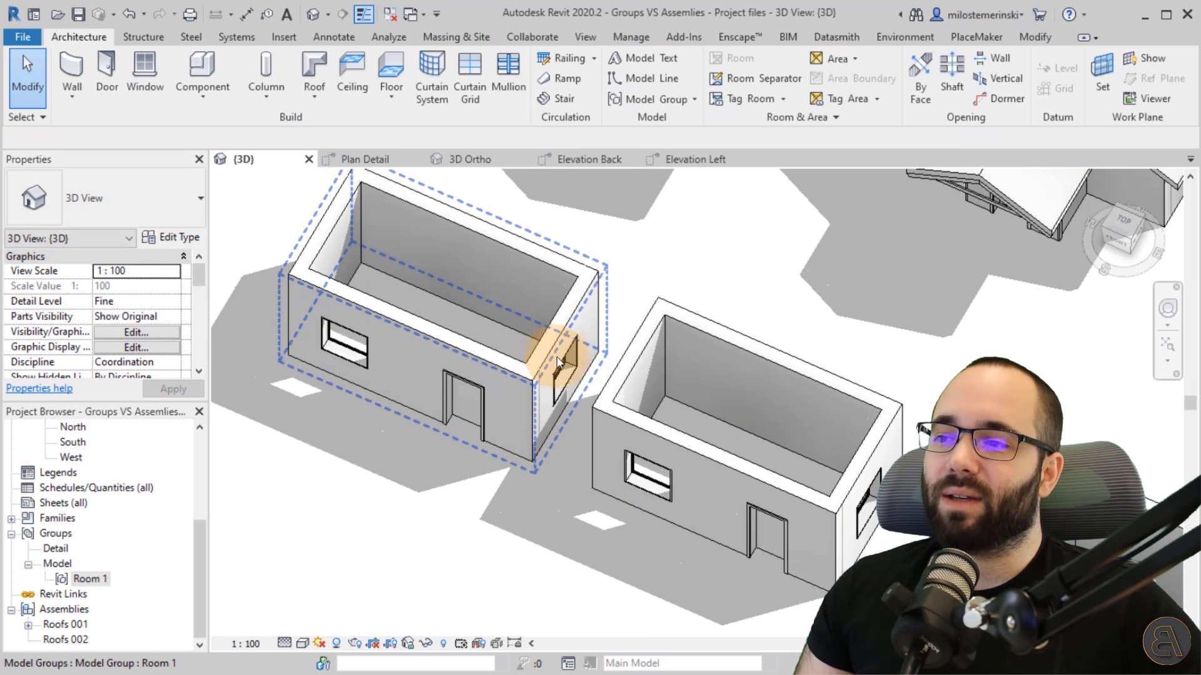
- Exclude the end wall facing the first room from the second Room 1 group instance
{"action": "middle_click_drag", "start_coordinate": [554, 481], "coordinate": [554, 375], "text": "shift"}
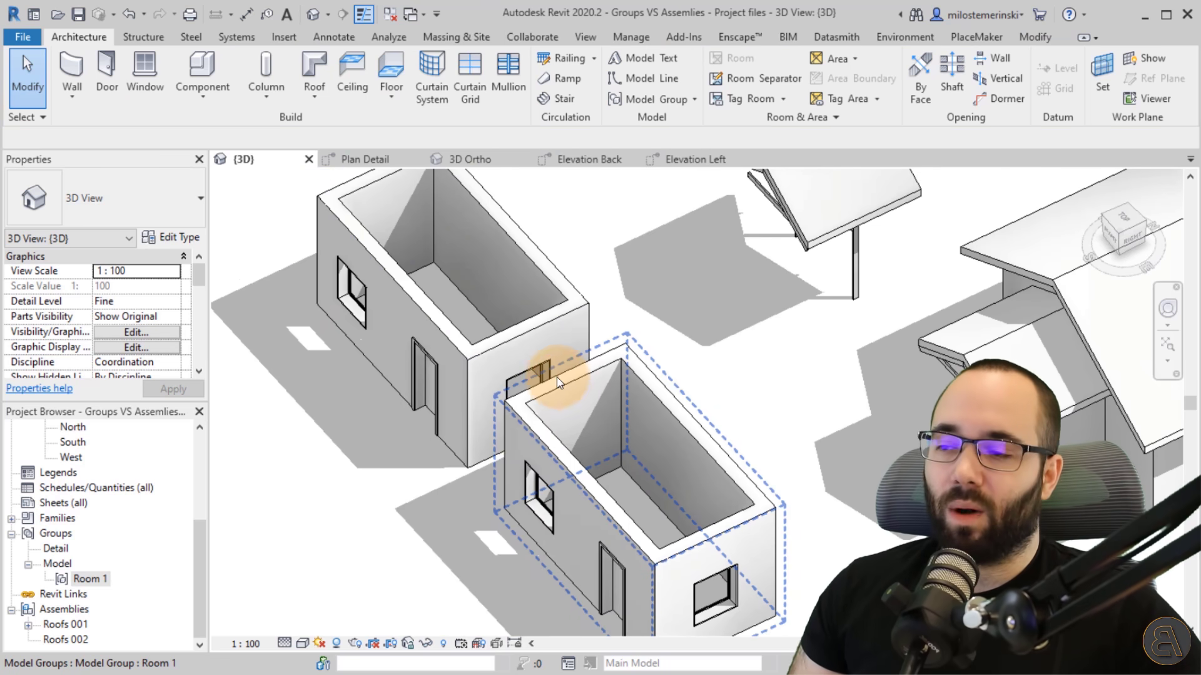
{"action": "left_click", "coordinate": [558, 386]}
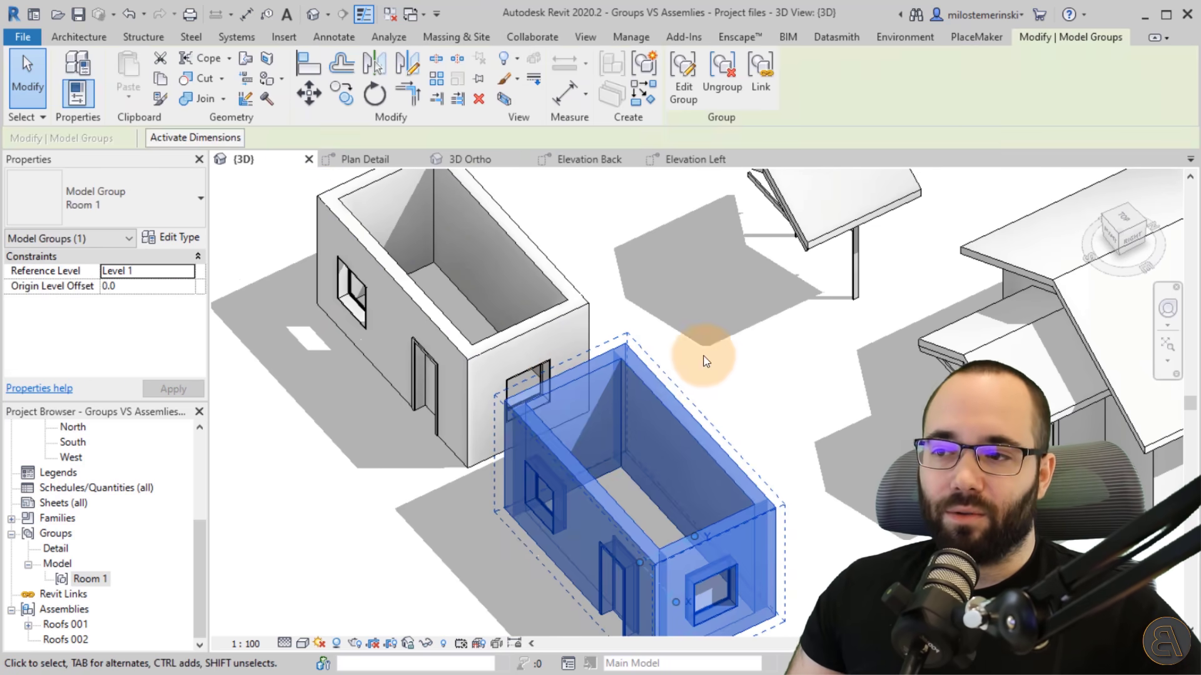
{"action": "key", "text": "Escape"}
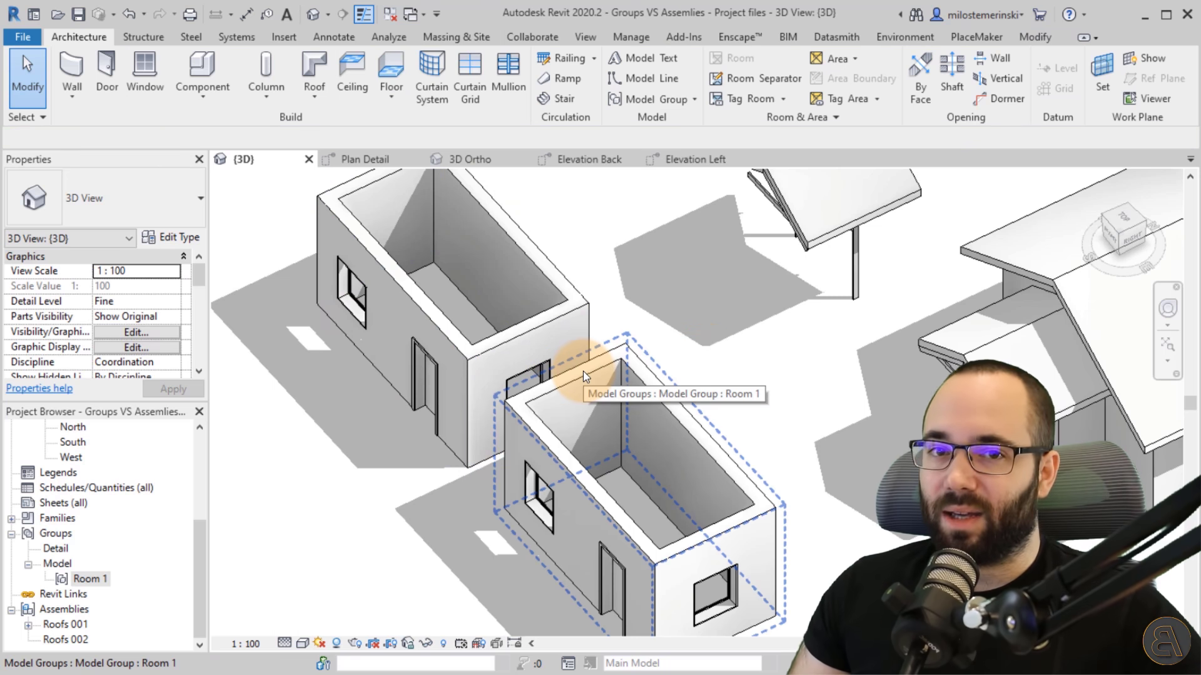
{"action": "key", "text": "Tab"}
{"action": "left_click", "coordinate": [583, 371]}
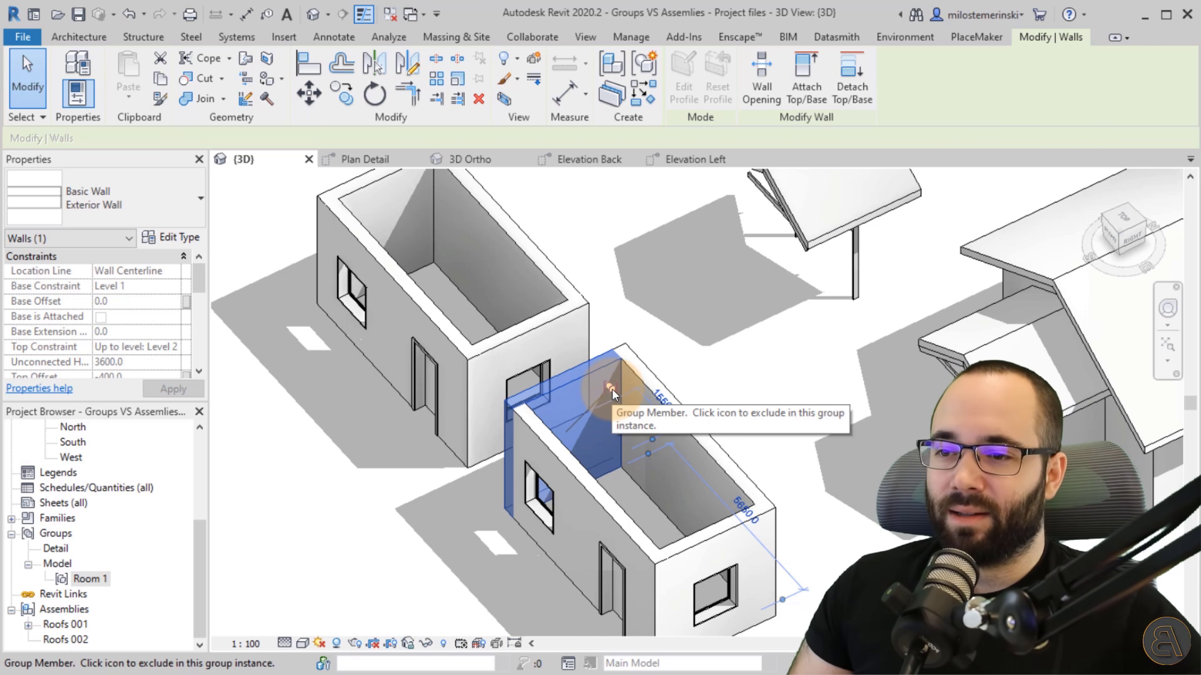
{"action": "left_click", "coordinate": [612, 388]}
{"action": "left_click", "coordinate": [759, 397]}
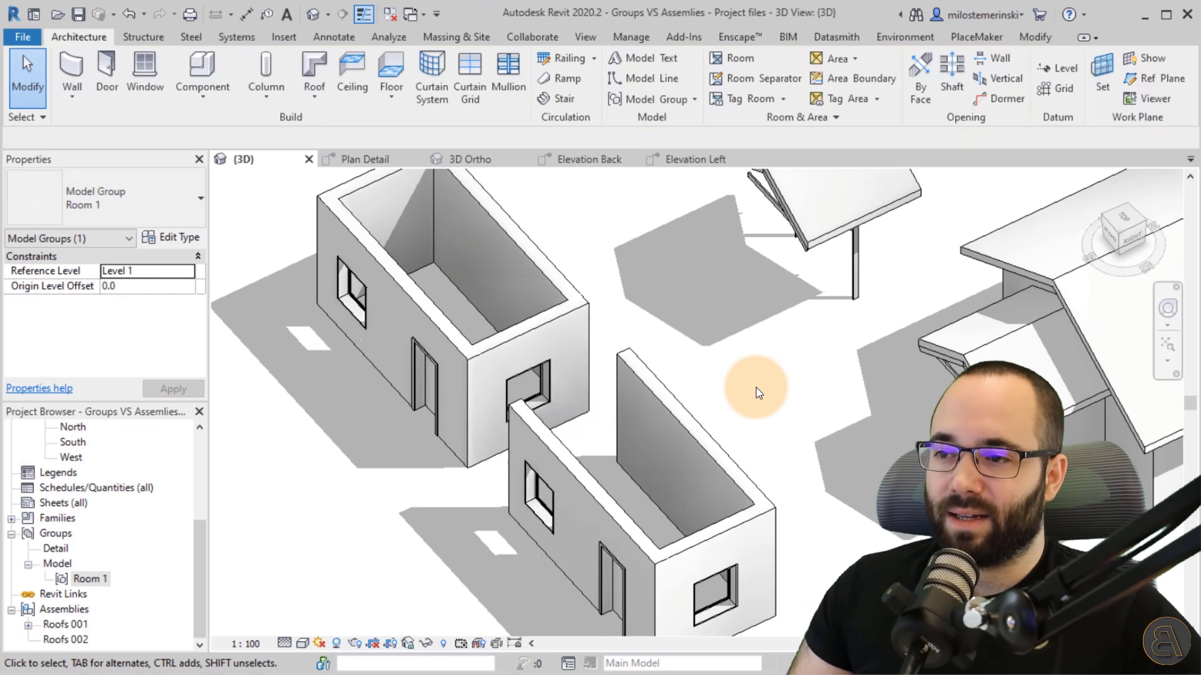
- Restore all excluded members of the second Room 1 instance
{"action": "left_click", "coordinate": [542, 447]}
{"action": "middle_click_drag", "start_coordinate": [542, 448], "coordinate": [605, 404], "text": "shift"}
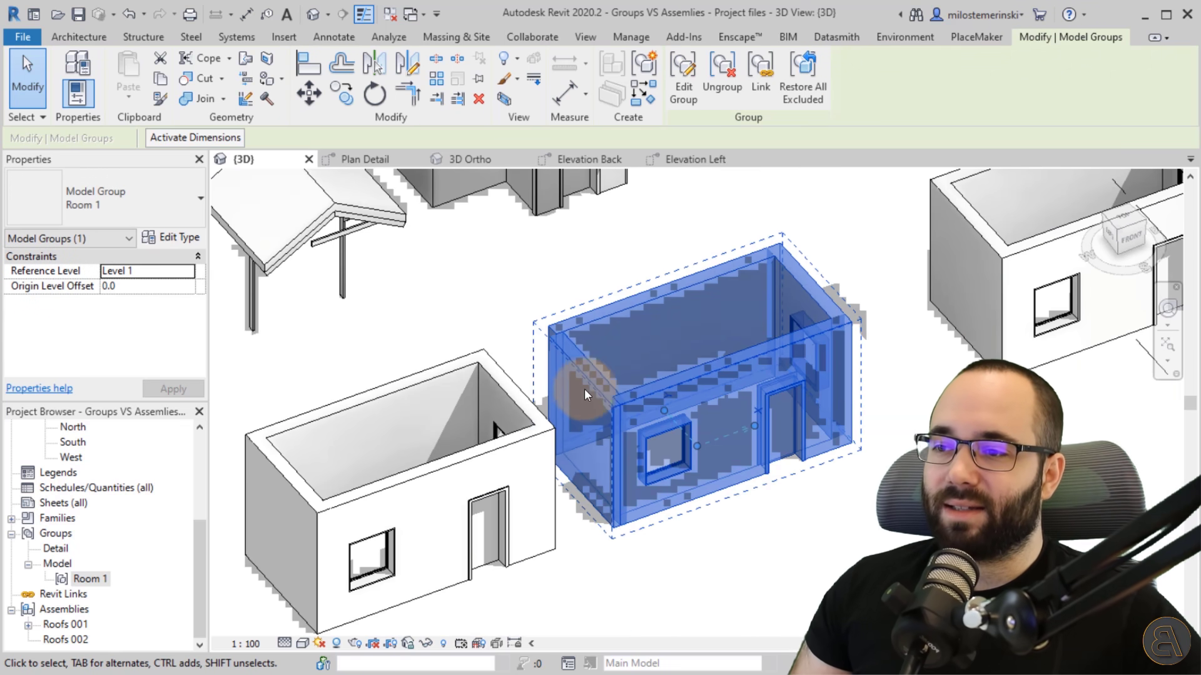
{"action": "scroll", "coordinate": [603, 375], "scroll_direction": "down", "scroll_amount": 1}
{"action": "middle_click_drag", "start_coordinate": [603, 376], "coordinate": [548, 366]}
{"action": "left_click", "coordinate": [482, 282]}
{"action": "left_click", "coordinate": [523, 299]}
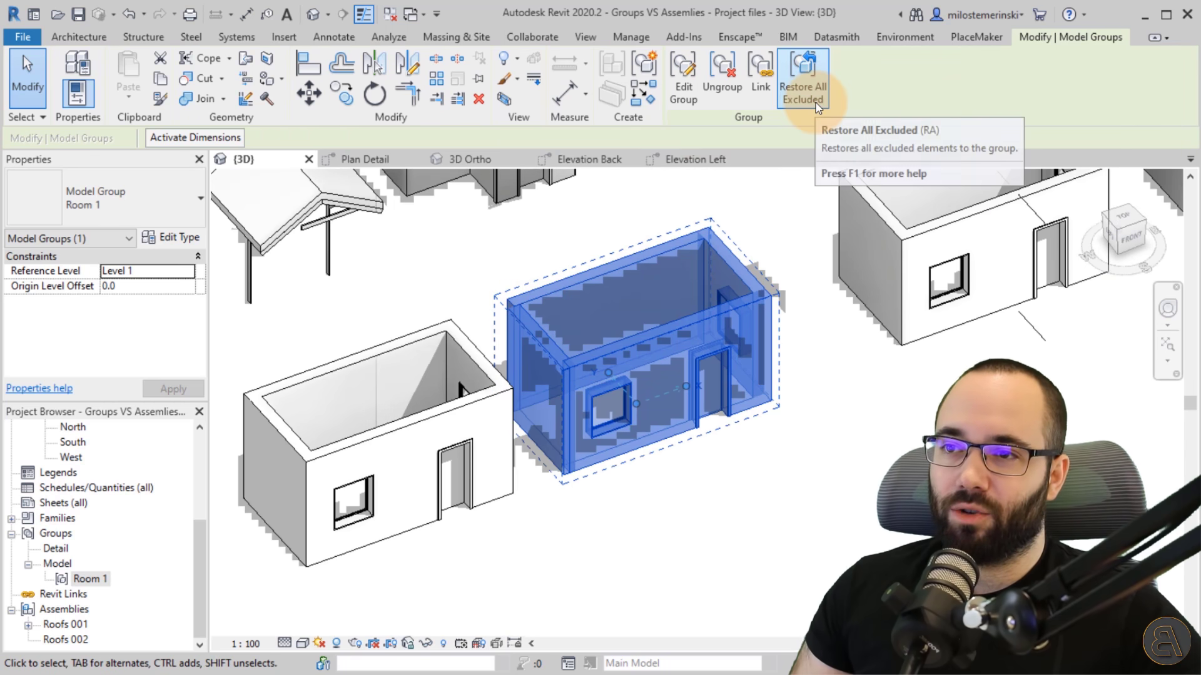
{"action": "left_click", "coordinate": [528, 249]}
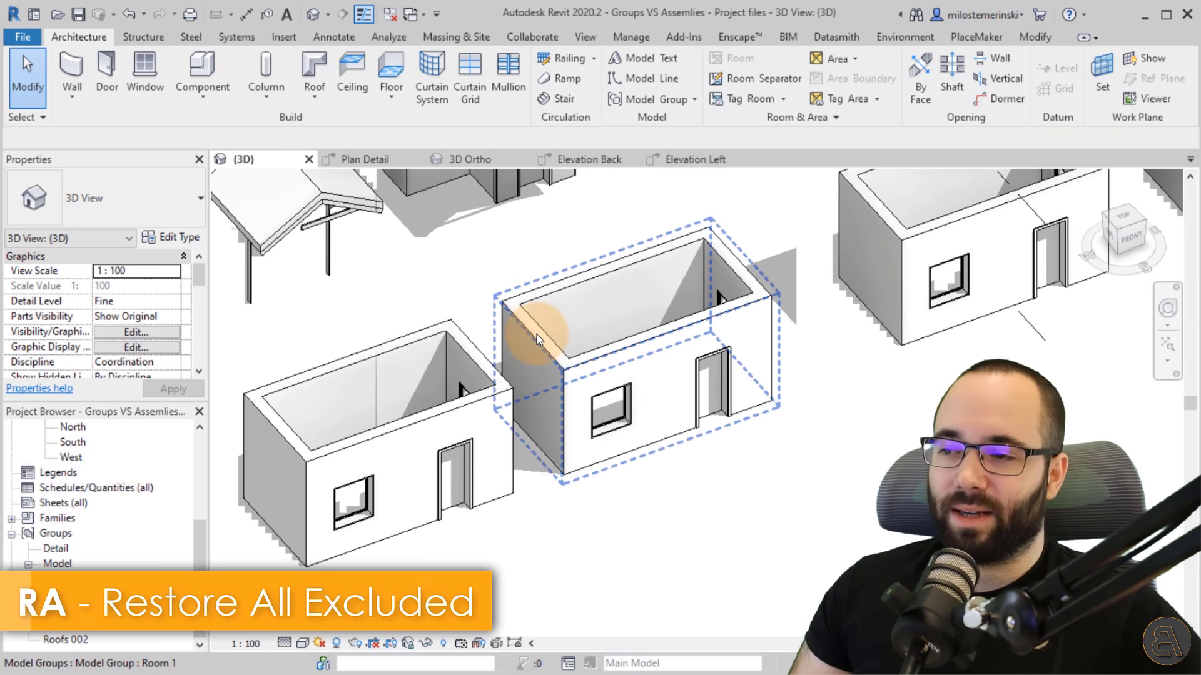
- Exclude the second Room 1 instance's end wall, on the side adjoining the first room, from that group instance
{"action": "key", "text": "Tab"}
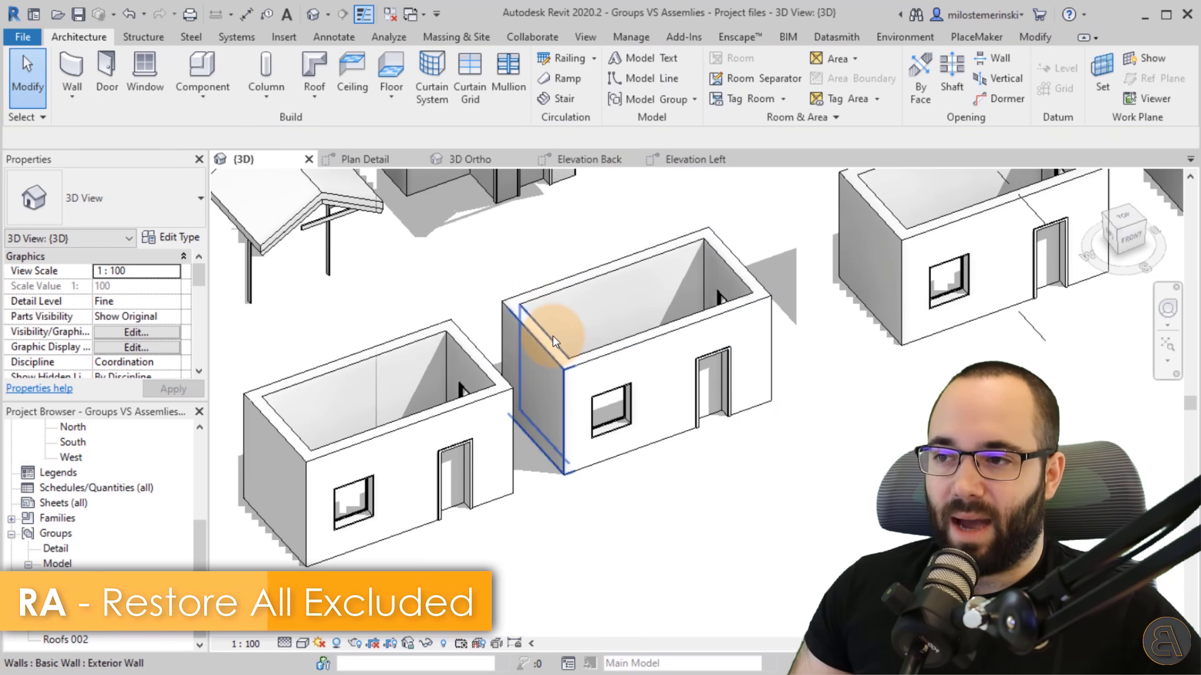
{"action": "left_click", "coordinate": [523, 362]}
{"action": "left_click", "coordinate": [584, 345]}
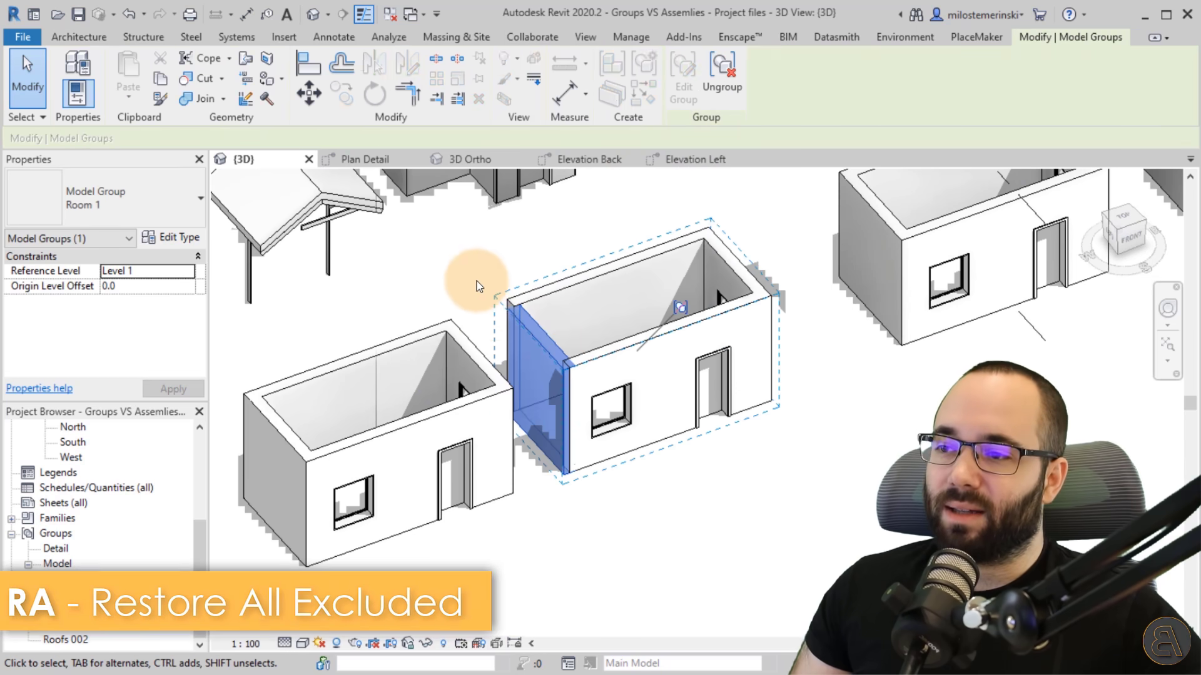
{"action": "left_click", "coordinate": [477, 282]}
- In the Level 1 floor plan, move the second Room 1 instance so its open end meets the first room's nearest outer wall corner
{"action": "left_click", "coordinate": [521, 300]}
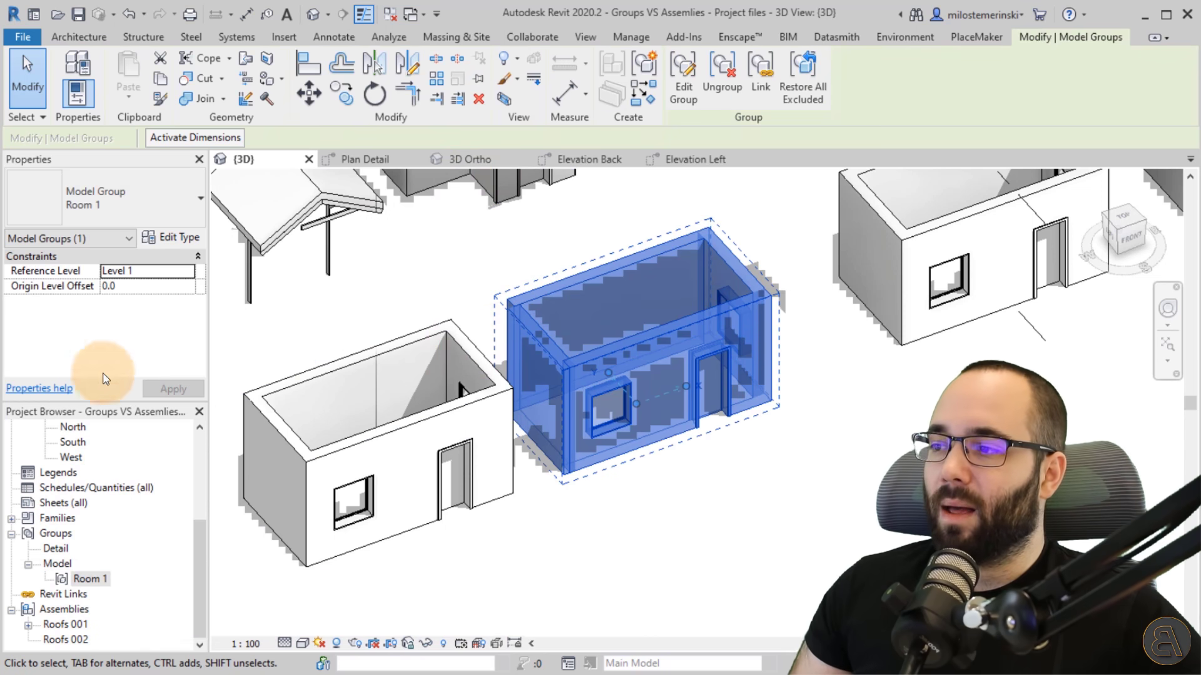
{"action": "scroll", "coordinate": [83, 449], "scroll_direction": "up", "scroll_amount": 5}
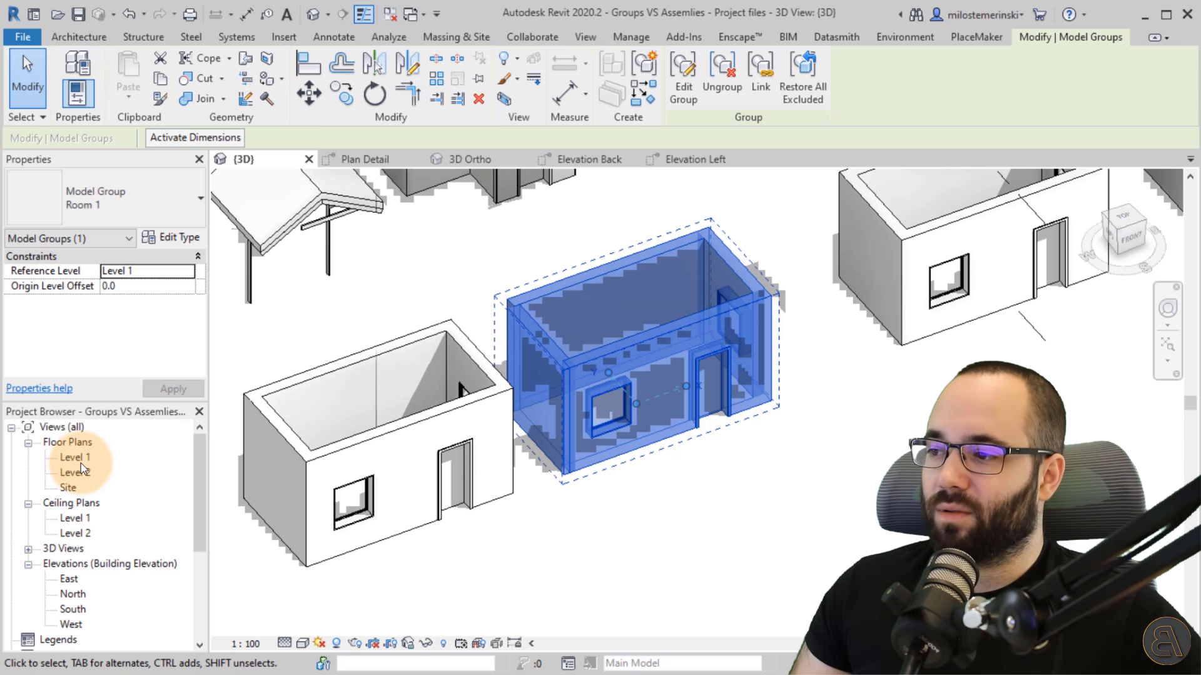
{"action": "double_click", "coordinate": [76, 458]}
{"action": "scroll", "coordinate": [687, 438], "scroll_direction": "up", "scroll_amount": 5}
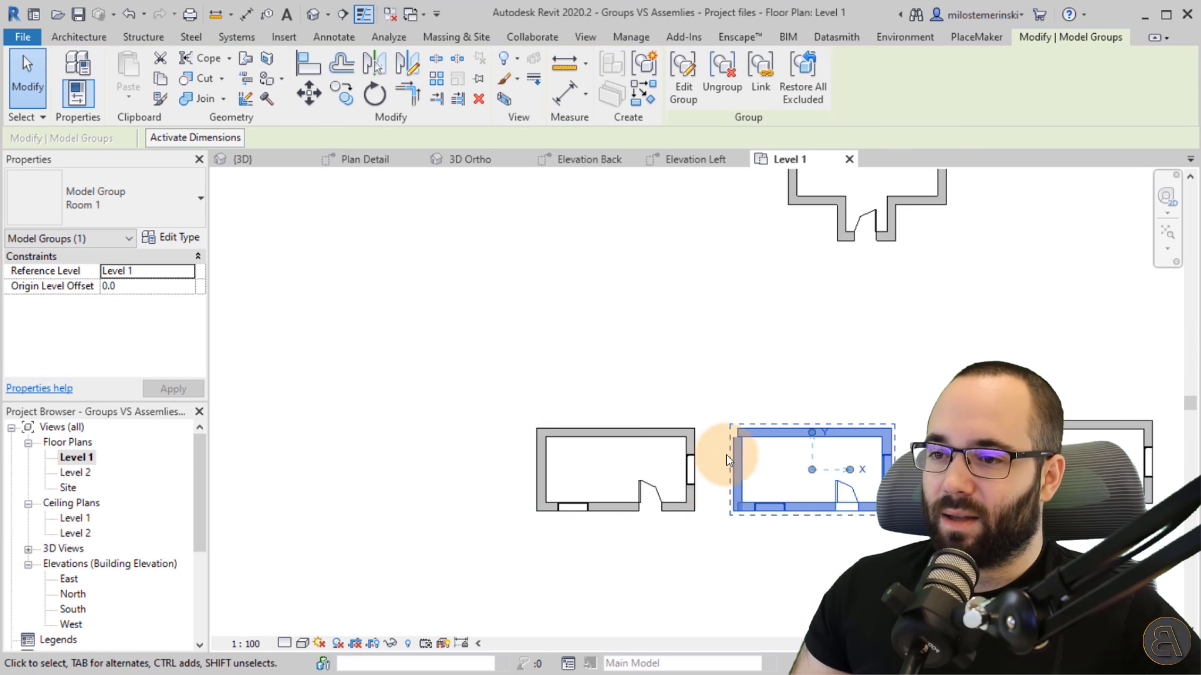
{"action": "left_click", "coordinate": [745, 429]}
{"action": "left_click", "coordinate": [744, 429]}
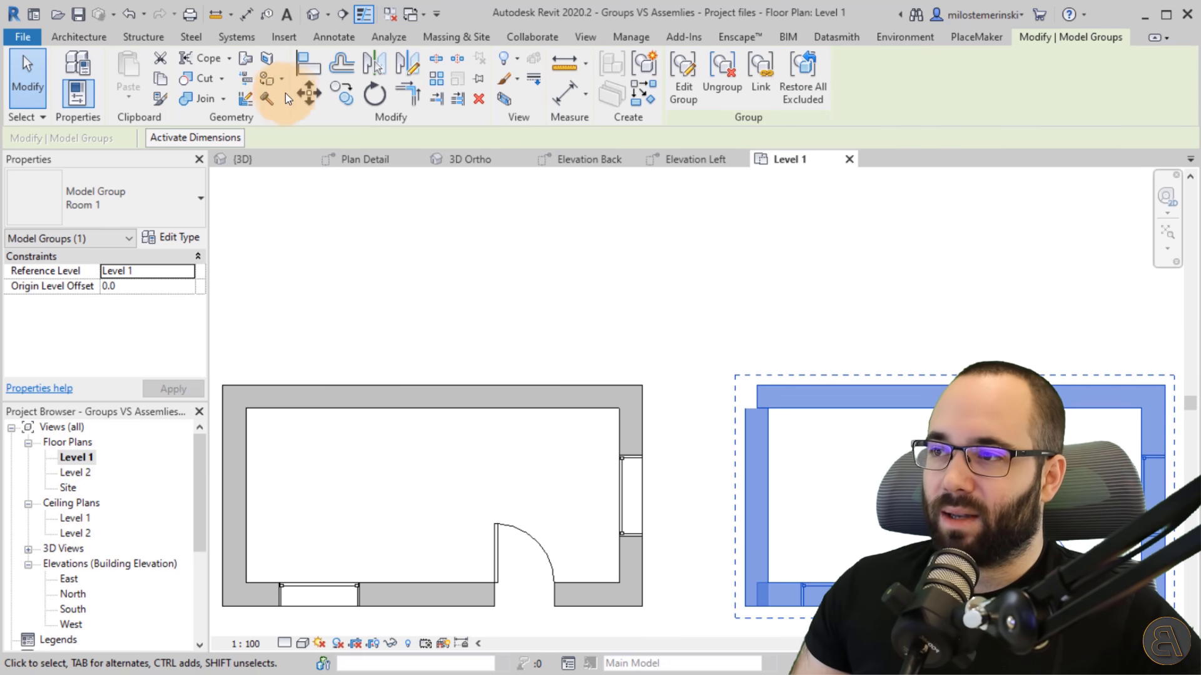
{"action": "left_click", "coordinate": [309, 94]}
{"action": "left_click", "coordinate": [757, 385]}
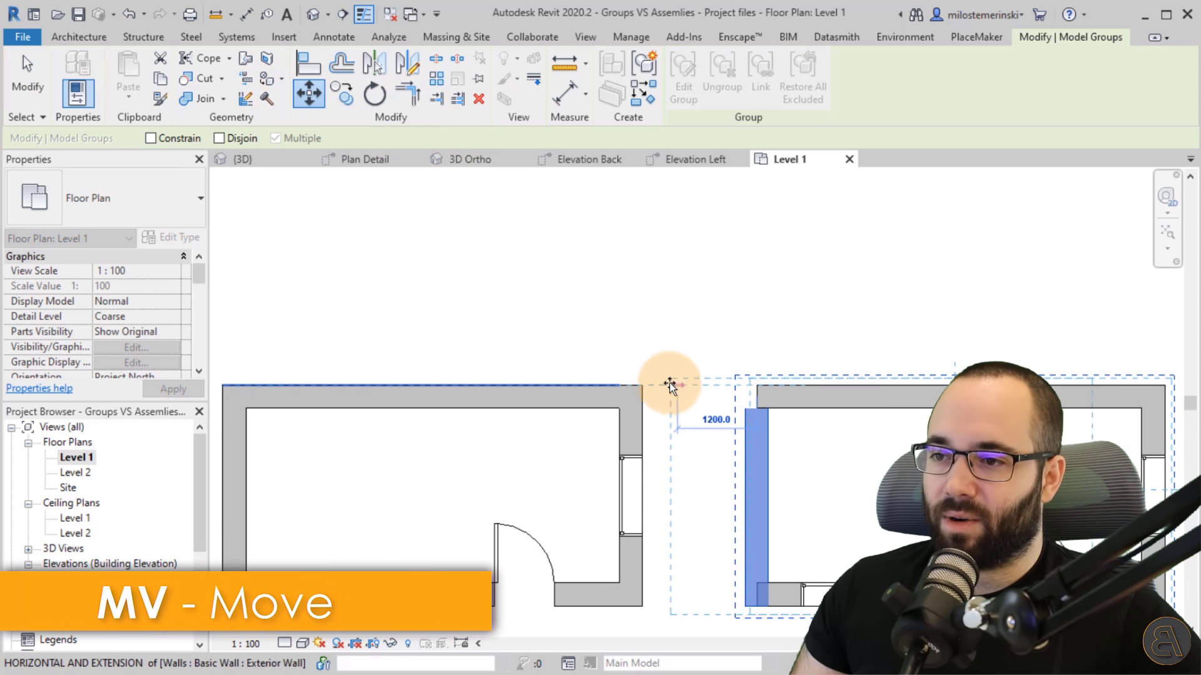
{"action": "left_click", "coordinate": [645, 385]}
{"action": "key", "text": "Escape"}
{"action": "scroll", "coordinate": [639, 300], "scroll_direction": "down", "scroll_amount": 2}
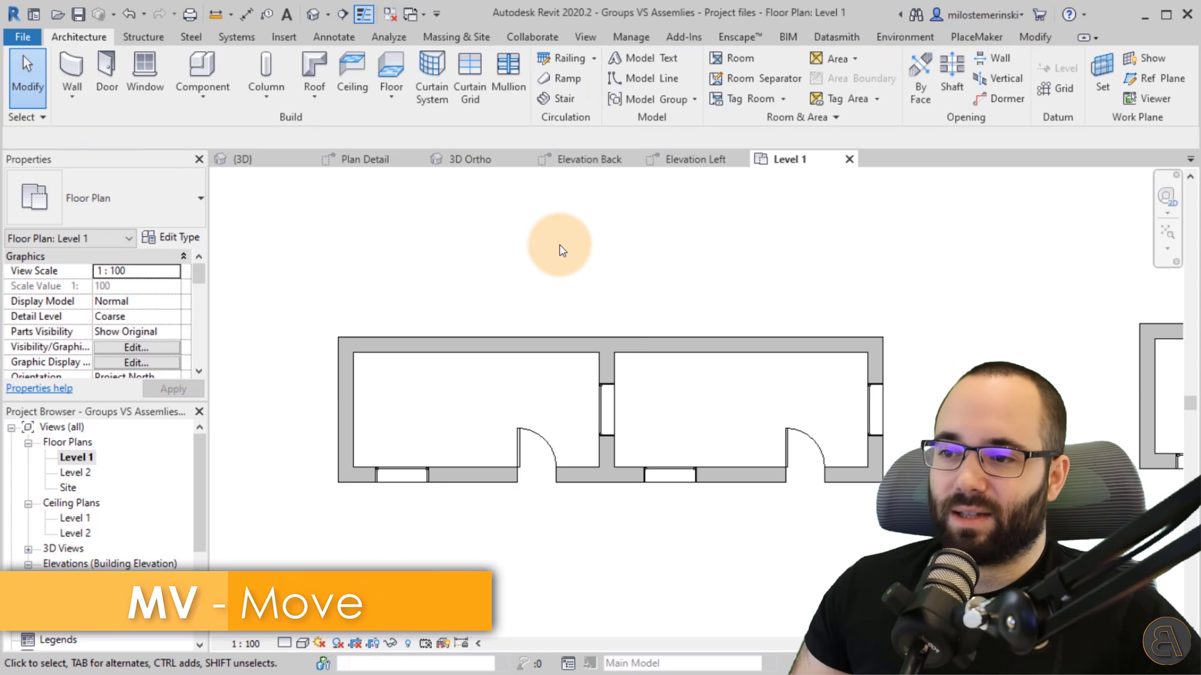
- Examine the two joined room instances in the 3D view and check the Room 1 entry among the project's model groups
{"action": "left_click", "coordinate": [263, 159]}
{"action": "middle_click_drag", "start_coordinate": [557, 348], "coordinate": [494, 301], "text": "shift"}
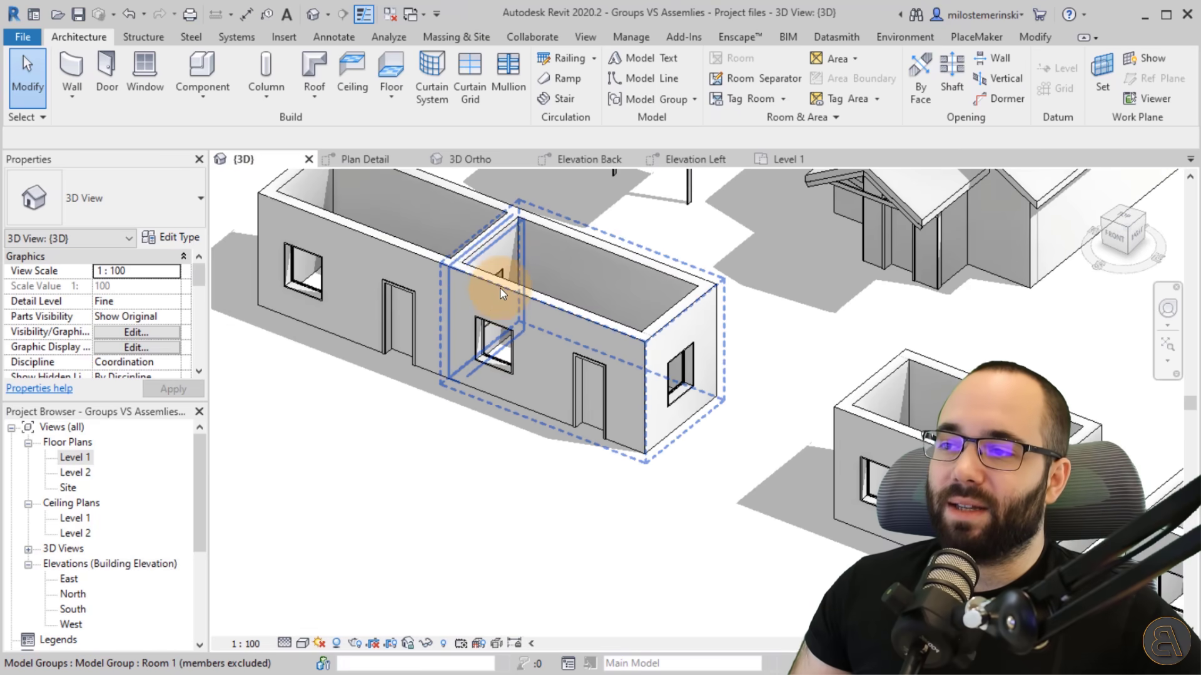
{"action": "left_click", "coordinate": [500, 287]}
{"action": "left_click", "coordinate": [386, 246]}
{"action": "left_click", "coordinate": [536, 283]}
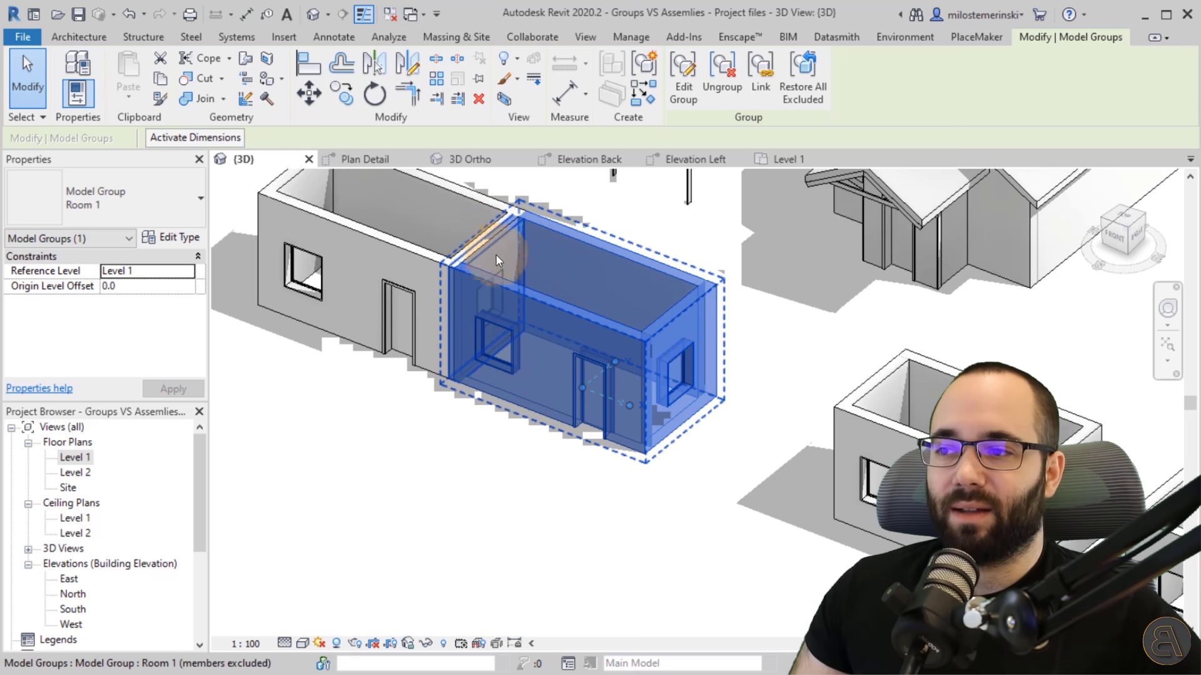
{"action": "middle_click_drag", "start_coordinate": [476, 317], "coordinate": [509, 488], "text": "shift"}
{"action": "left_click", "coordinate": [509, 488]}
{"action": "scroll", "coordinate": [147, 530], "scroll_direction": "down", "scroll_amount": 4}
{"action": "scroll", "coordinate": [148, 525], "scroll_direction": "down", "scroll_amount": 2}
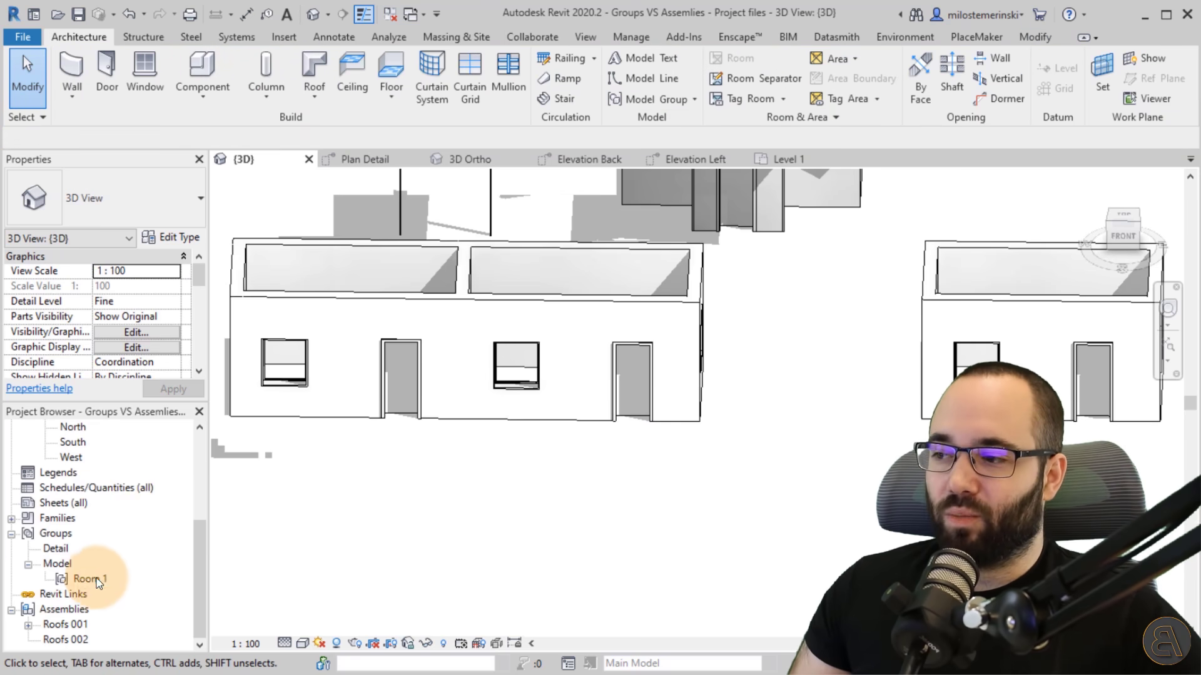
{"action": "left_click", "coordinate": [87, 579]}
- Edit the Room 1 group to swap door and front window, placing the door about 1550 mm from the left wall and the window about 650 mm beyond it
{"action": "middle_click_drag", "start_coordinate": [403, 501], "coordinate": [507, 403]}
{"action": "left_click", "coordinate": [490, 427]}
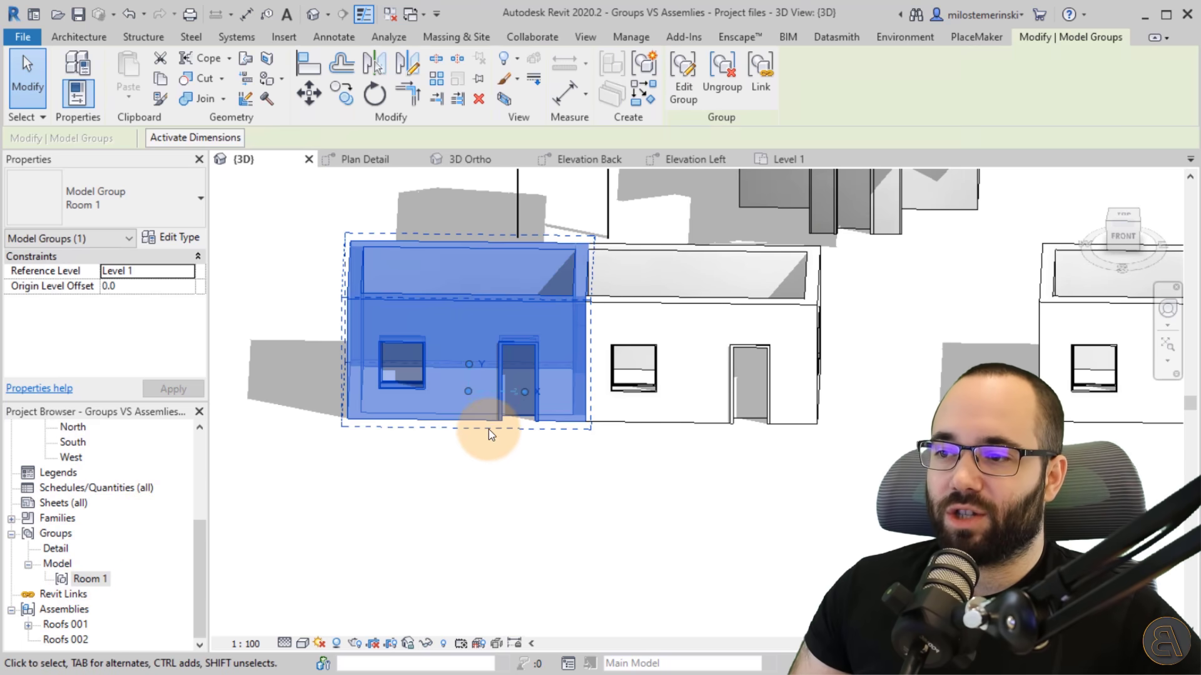
{"action": "left_click", "coordinate": [680, 108]}
{"action": "left_click_drag", "start_coordinate": [497, 400], "coordinate": [416, 402]}
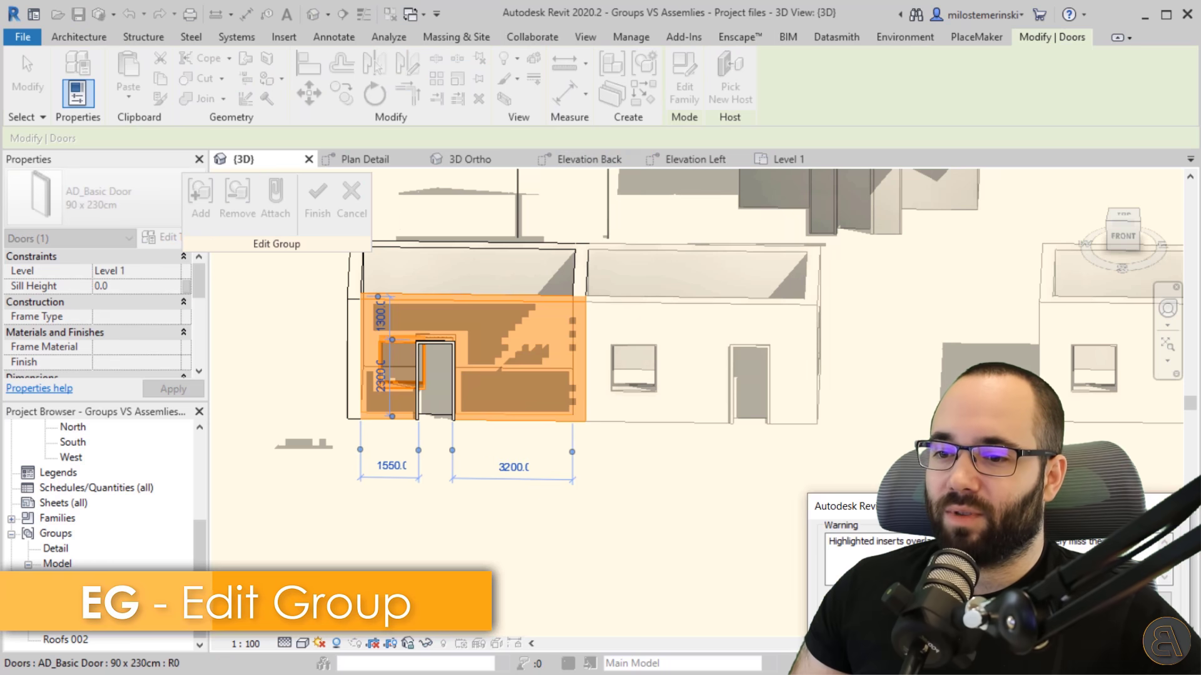
{"action": "left_click", "coordinate": [403, 387]}
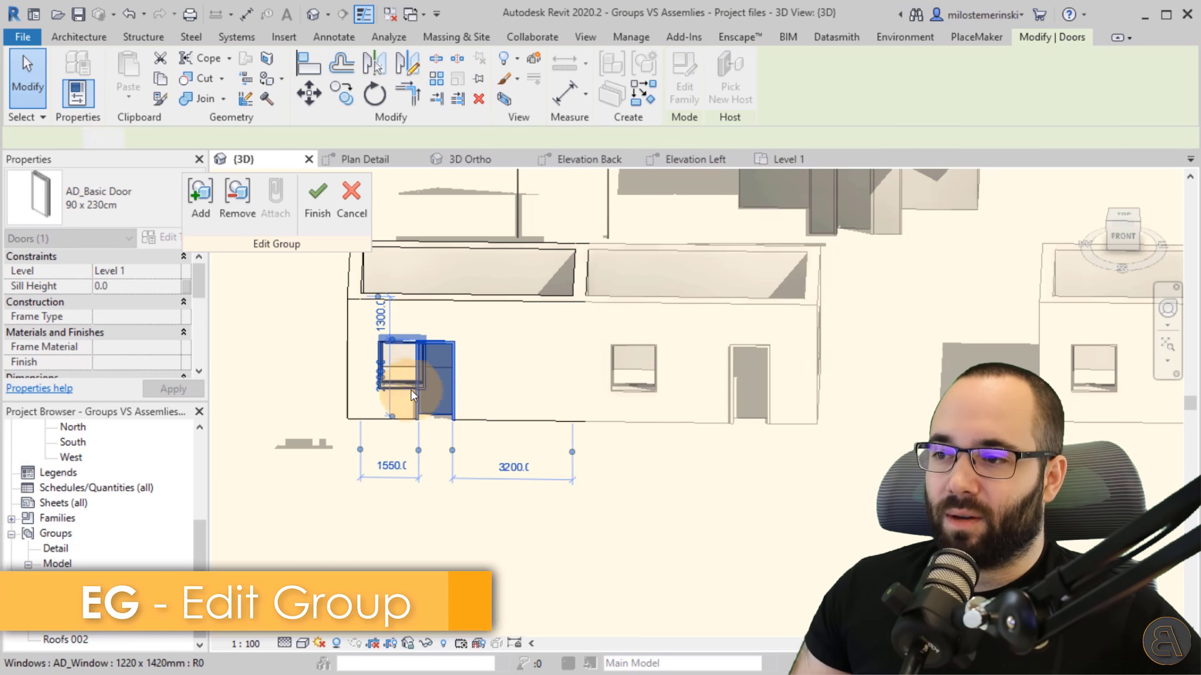
{"action": "left_click_drag", "start_coordinate": [403, 391], "coordinate": [500, 390]}
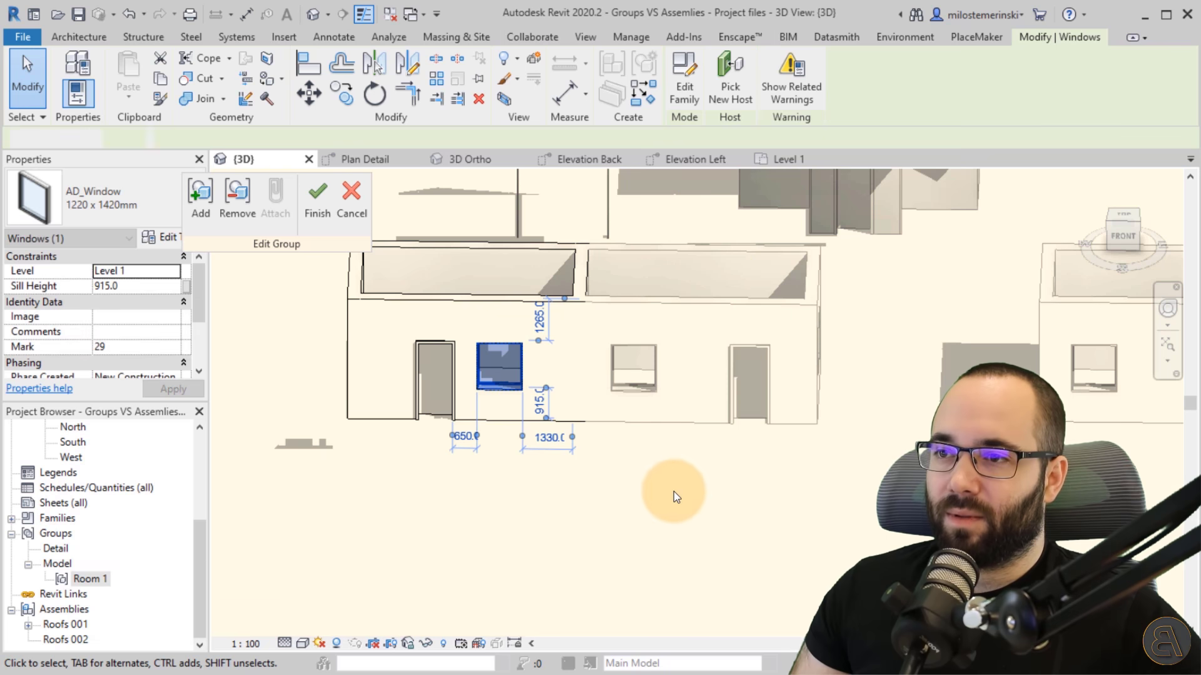
{"action": "left_click", "coordinate": [674, 491]}
{"action": "left_click", "coordinate": [309, 219]}
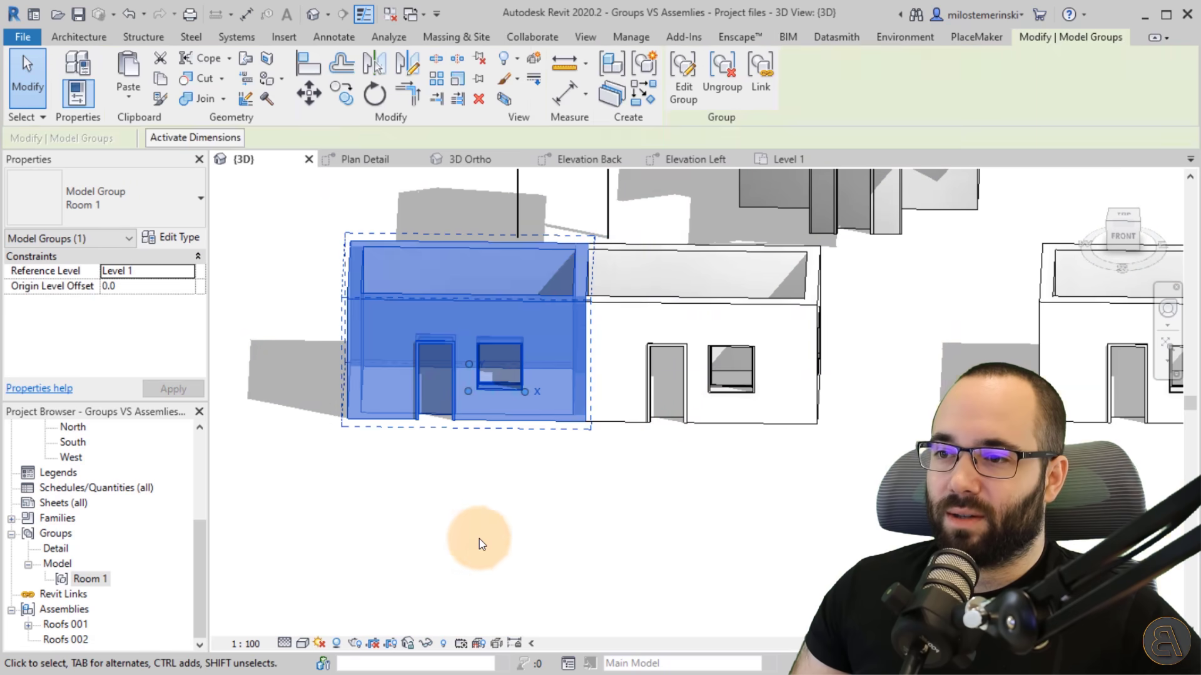
{"action": "left_click", "coordinate": [479, 549]}
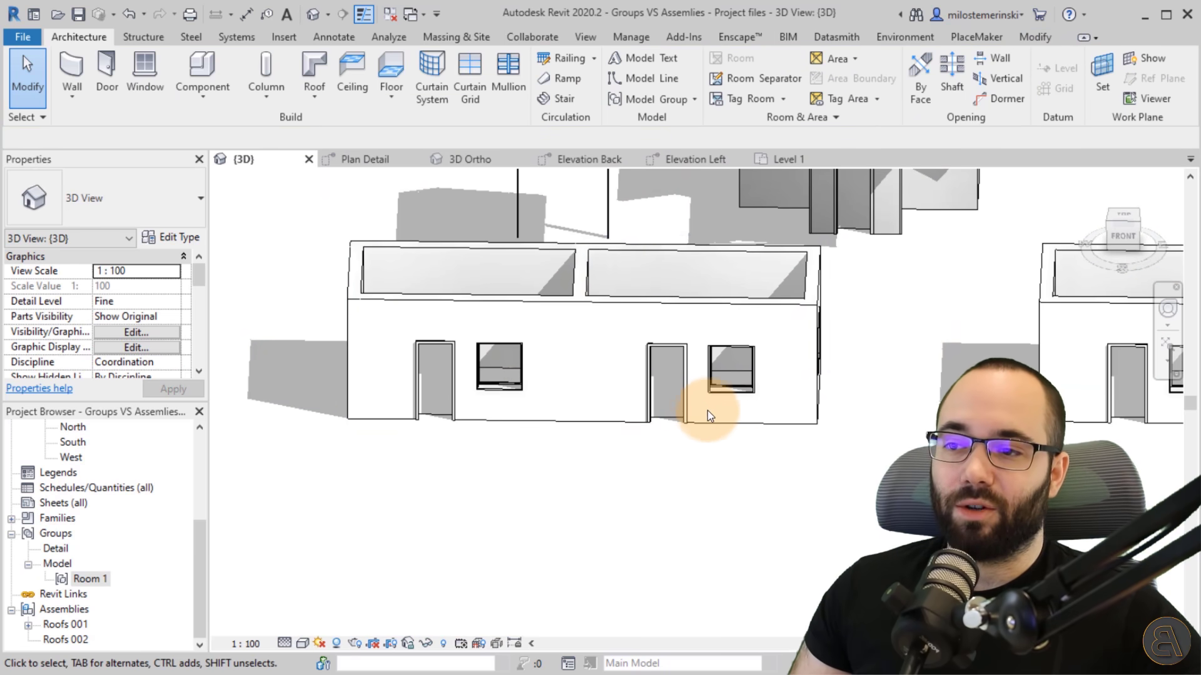
- Compare the door and window layout across all Room 1 instances, including the joined one with the excluded wall
{"action": "scroll", "coordinate": [710, 407], "scroll_direction": "down", "scroll_amount": 4}
{"action": "middle_click_drag", "start_coordinate": [643, 410], "coordinate": [478, 429]}
{"action": "scroll", "coordinate": [538, 377], "scroll_direction": "up", "scroll_amount": 2}
{"action": "scroll", "coordinate": [388, 397], "scroll_direction": "up", "scroll_amount": 3}
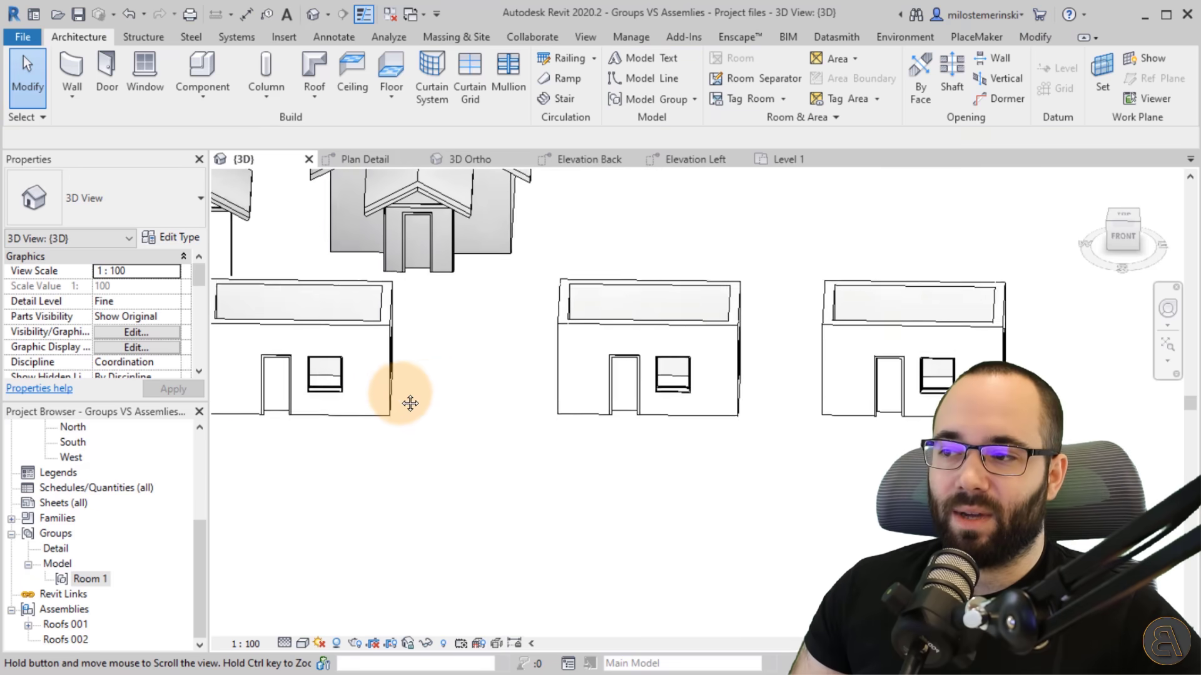
{"action": "middle_click_drag", "start_coordinate": [389, 397], "coordinate": [710, 423]}
{"action": "scroll", "coordinate": [526, 438], "scroll_direction": "down", "scroll_amount": 1}
{"action": "left_click", "coordinate": [607, 376]}
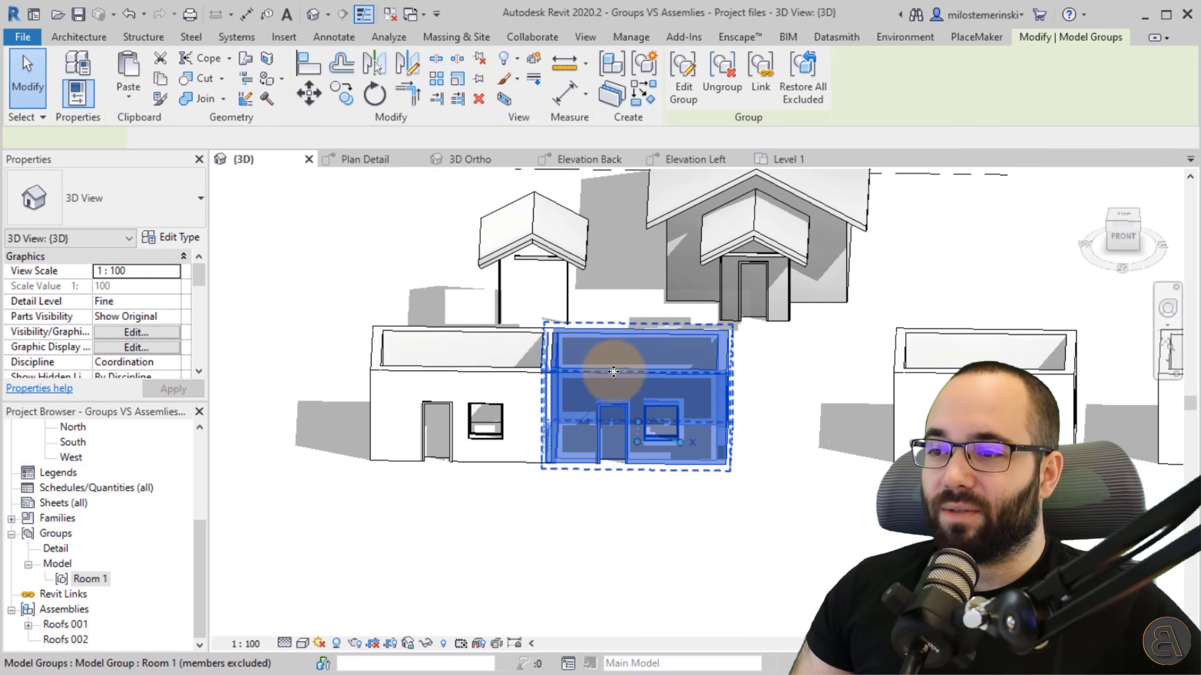
{"action": "middle_click_drag", "start_coordinate": [611, 367], "coordinate": [554, 482], "text": "shift"}
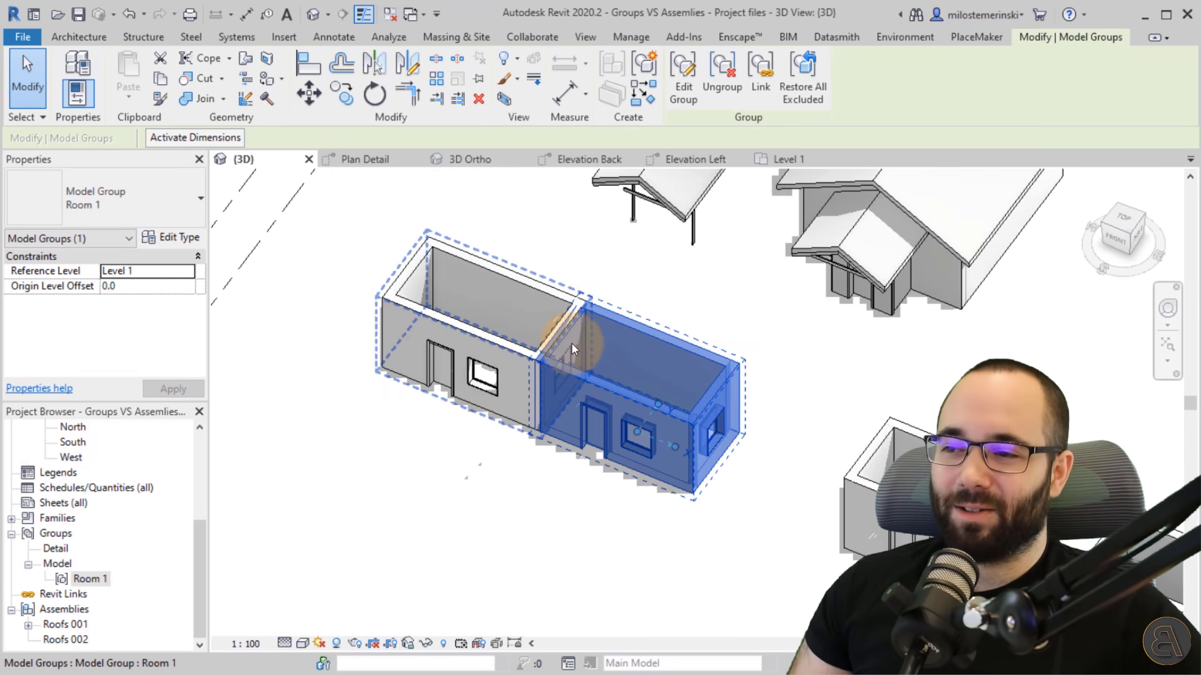
{"action": "middle_click_drag", "start_coordinate": [610, 473], "coordinate": [615, 512], "text": "shift"}
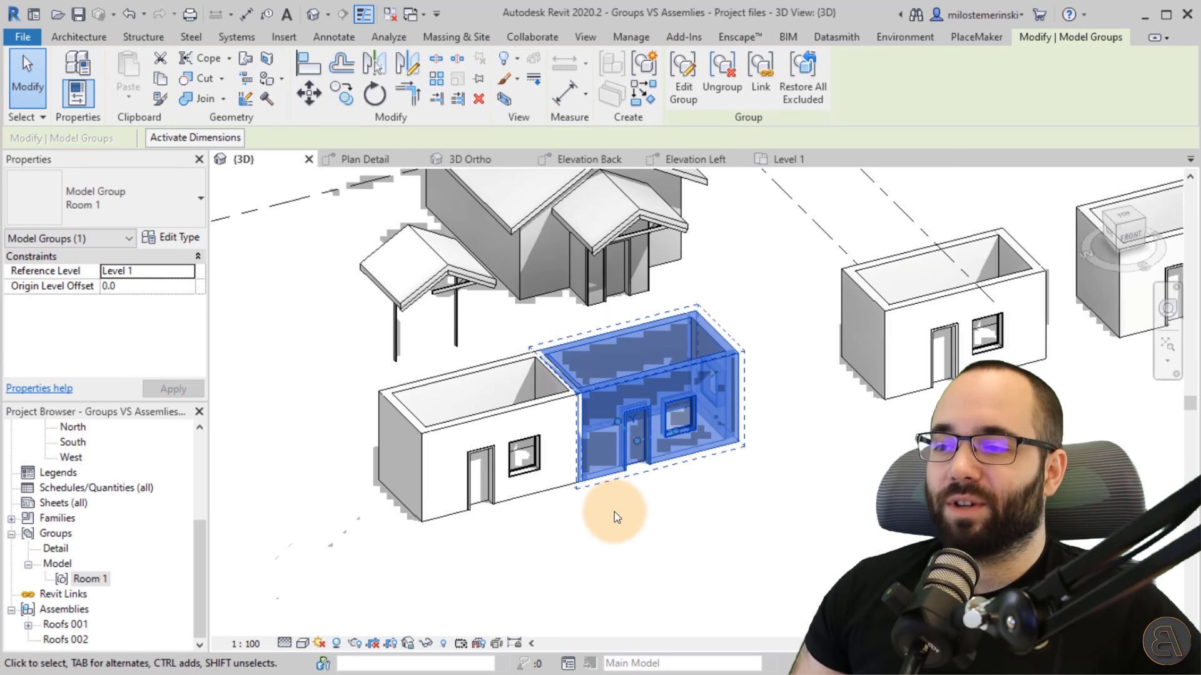
{"action": "left_click", "coordinate": [648, 475]}
- Exclude the front door from the first Room 1 group instance
{"action": "scroll", "coordinate": [635, 430], "scroll_direction": "up", "scroll_amount": 5}
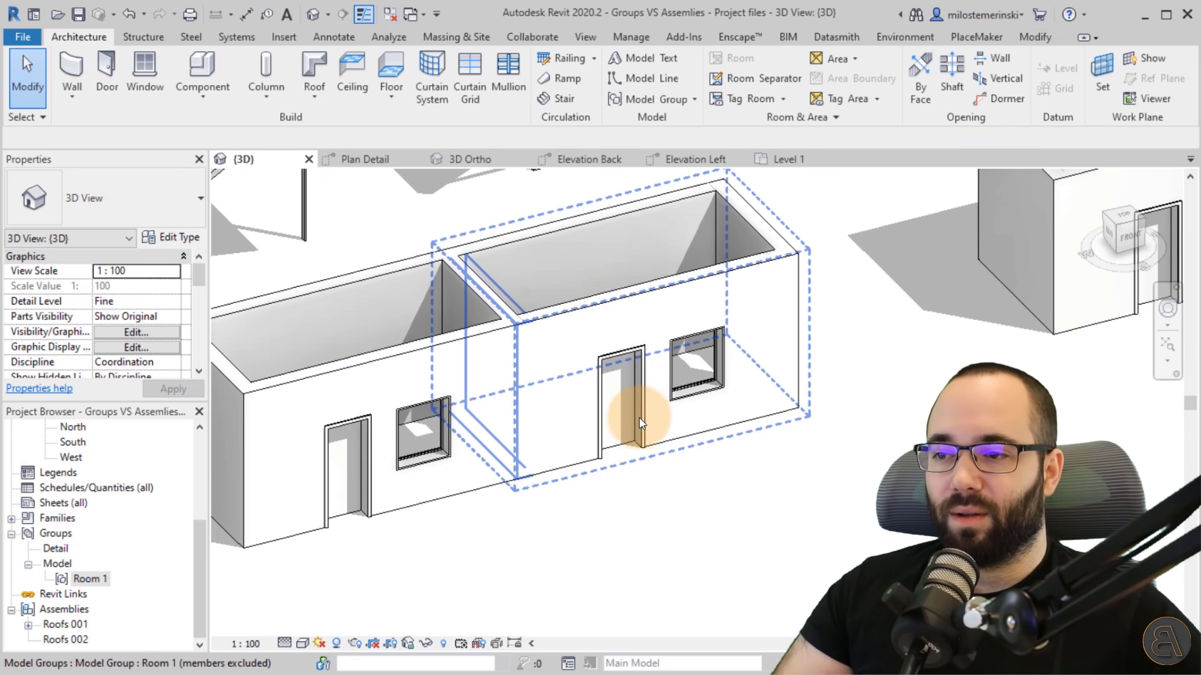
{"action": "middle_click_drag", "start_coordinate": [715, 387], "coordinate": [528, 402], "text": "shift"}
{"action": "scroll", "coordinate": [577, 404], "scroll_direction": "down", "scroll_amount": 4}
{"action": "scroll", "coordinate": [528, 402], "scroll_direction": "up", "scroll_amount": 6}
{"action": "key", "text": "Tab"}
{"action": "left_click", "coordinate": [472, 414]}
{"action": "left_click", "coordinate": [481, 350]}
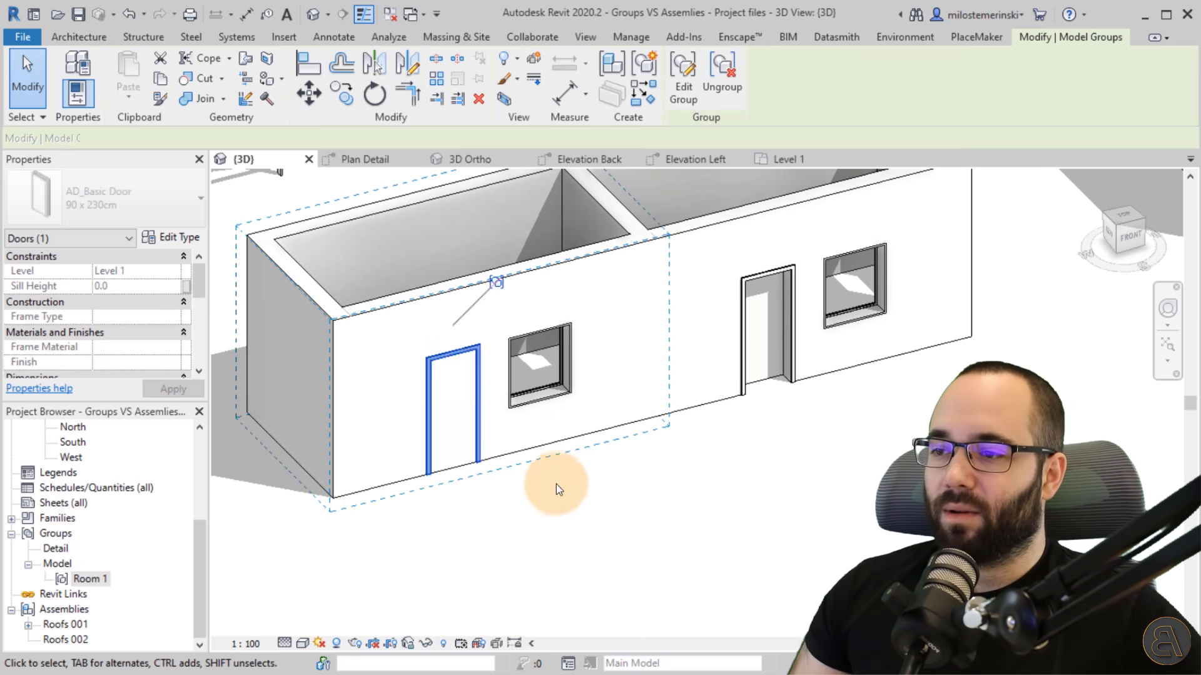
{"action": "left_click", "coordinate": [555, 482]}
- Exclude the front window from the first Room 1 group instance
{"action": "key", "text": "Tab"}
{"action": "left_click", "coordinate": [531, 405]}
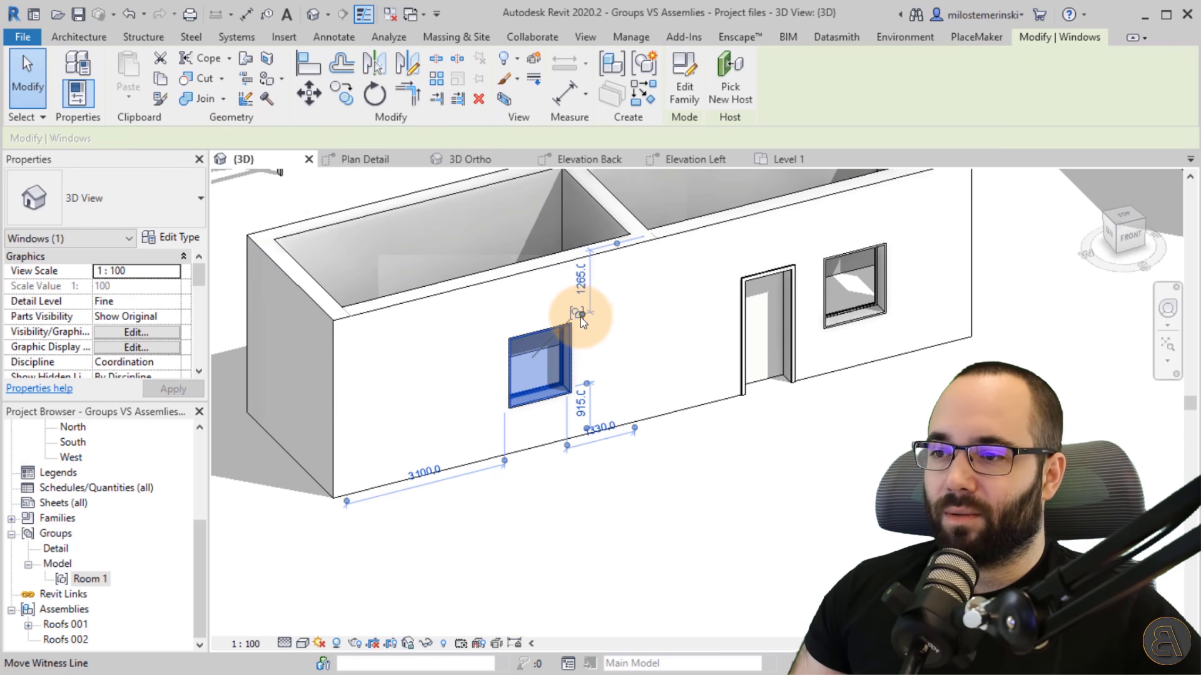
{"action": "left_click", "coordinate": [580, 317]}
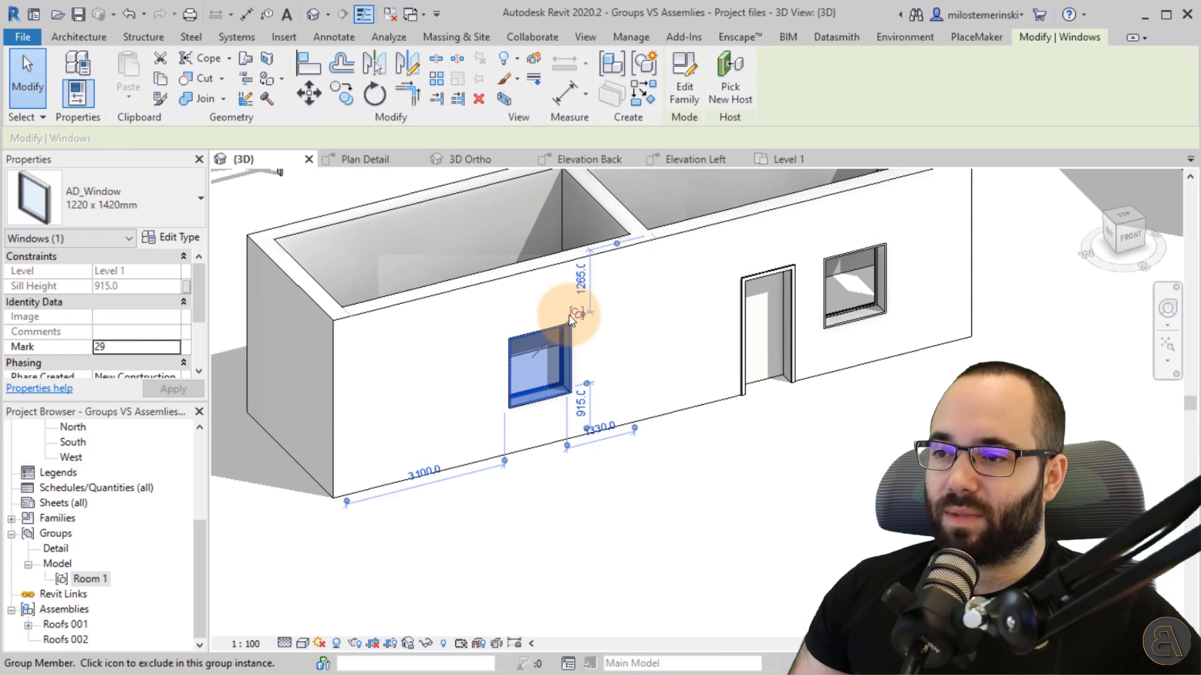
{"action": "left_click", "coordinate": [577, 313]}
{"action": "left_click", "coordinate": [483, 475]}
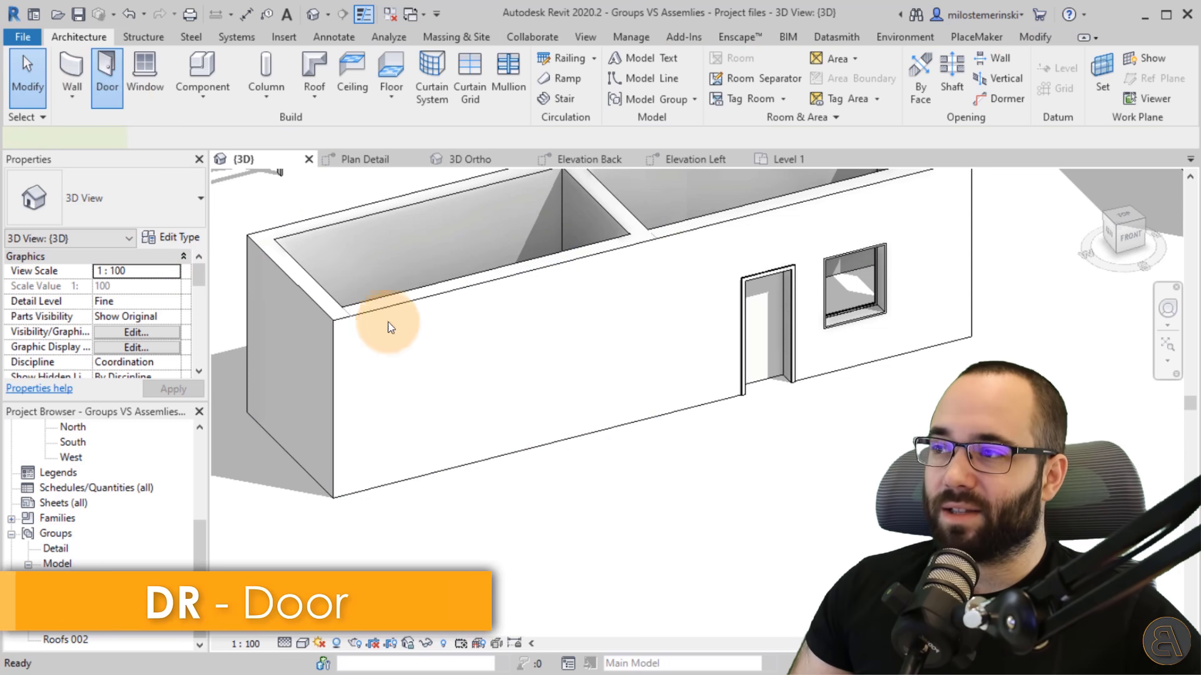
- Add an M_Single-Flush 0915 x 2134mm door and an M_Fixed 0915 x 1220mm window beside it to the first room's front wall
{"action": "key", "text": "d"}
{"action": "key", "text": "r"}
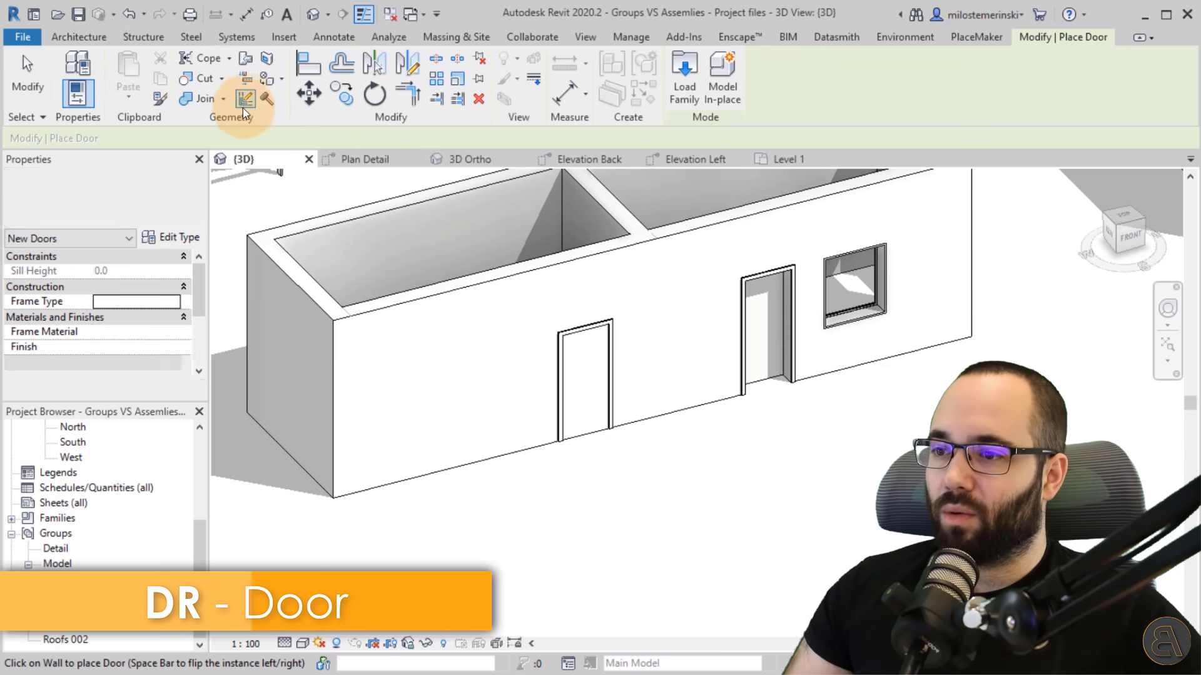
{"action": "left_click", "coordinate": [79, 39]}
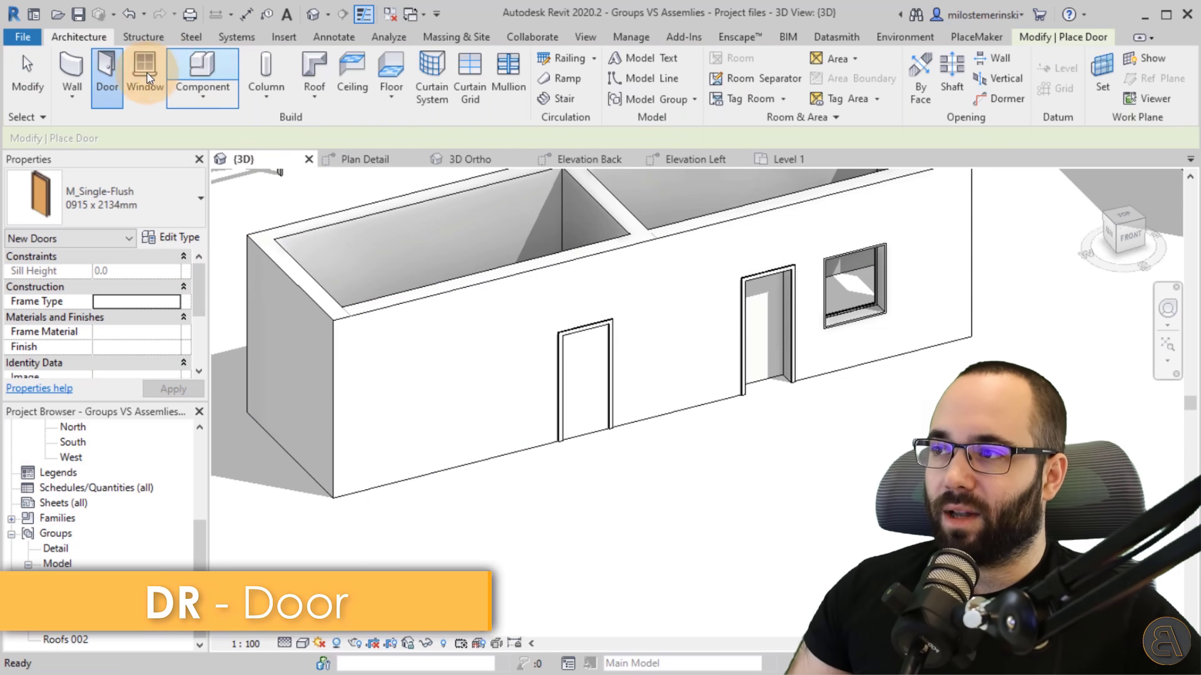
{"action": "left_click", "coordinate": [147, 74]}
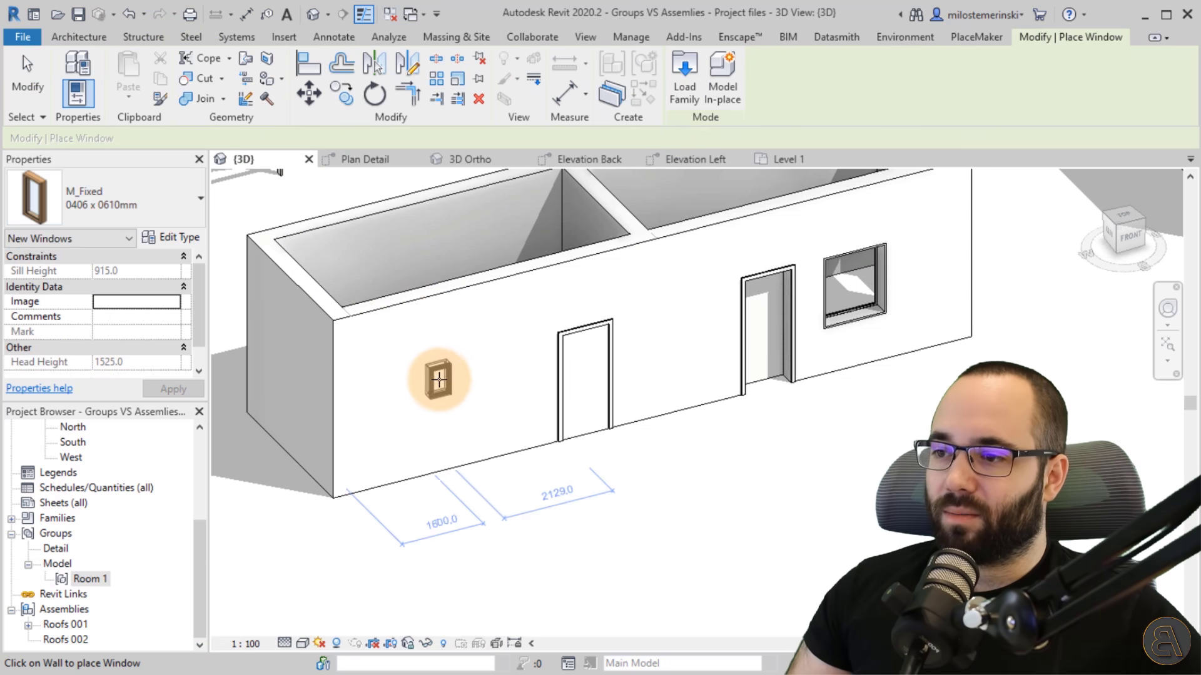
{"action": "left_click", "coordinate": [122, 213]}
{"action": "scroll", "coordinate": [81, 352], "scroll_direction": "up", "scroll_amount": 3}
{"action": "left_click", "coordinate": [81, 367]}
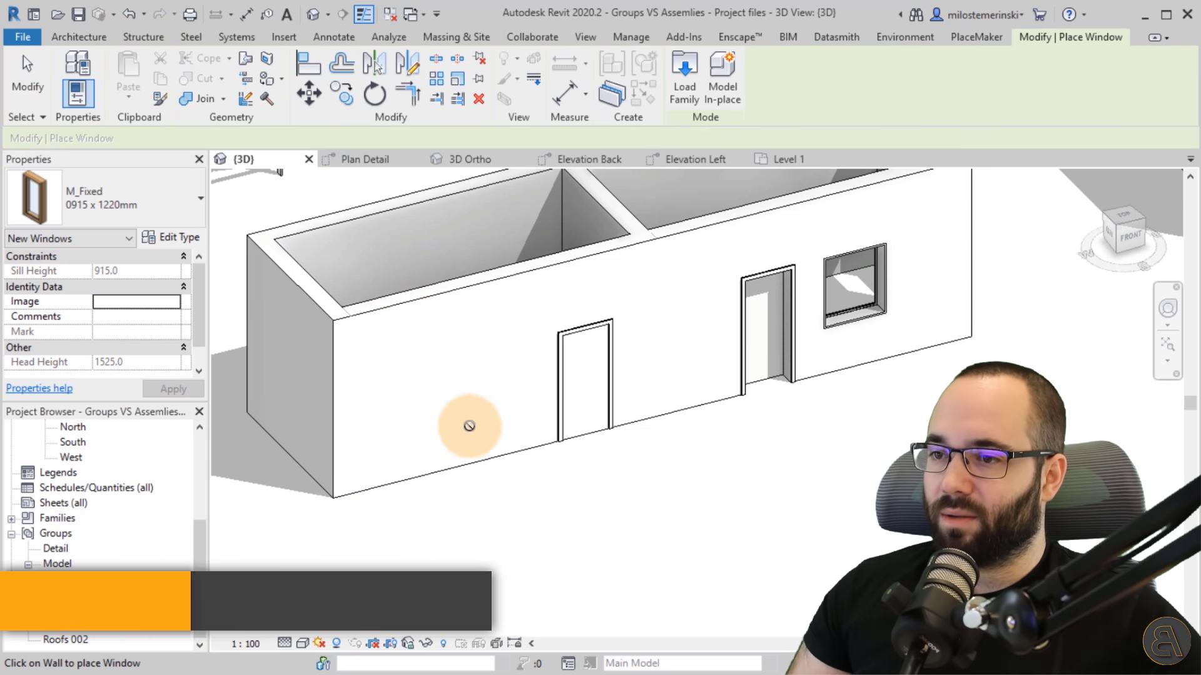
{"action": "left_click", "coordinate": [442, 394]}
{"action": "key", "text": "Escape"}
{"action": "key", "text": "Escape"}
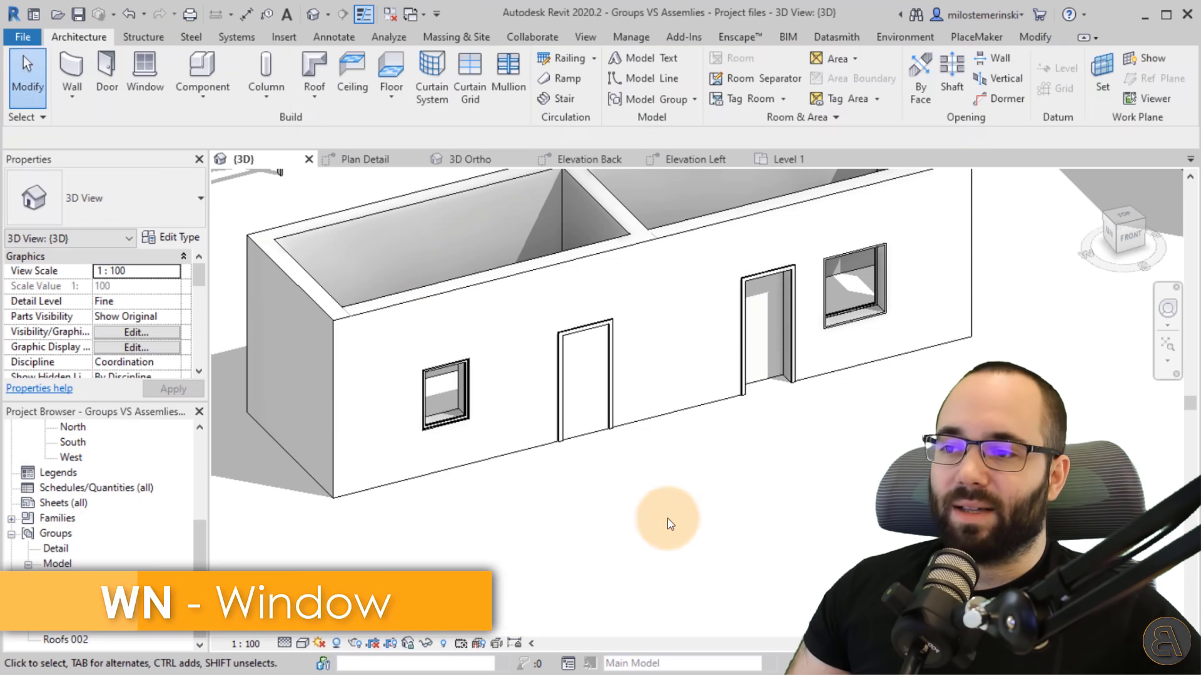
- Compare the first room's replacement door and window with the openings in the other Room 1 instances
{"action": "scroll", "coordinate": [664, 528], "scroll_direction": "down", "scroll_amount": 3}
{"action": "middle_click_drag", "start_coordinate": [617, 515], "coordinate": [563, 410], "text": "shift"}
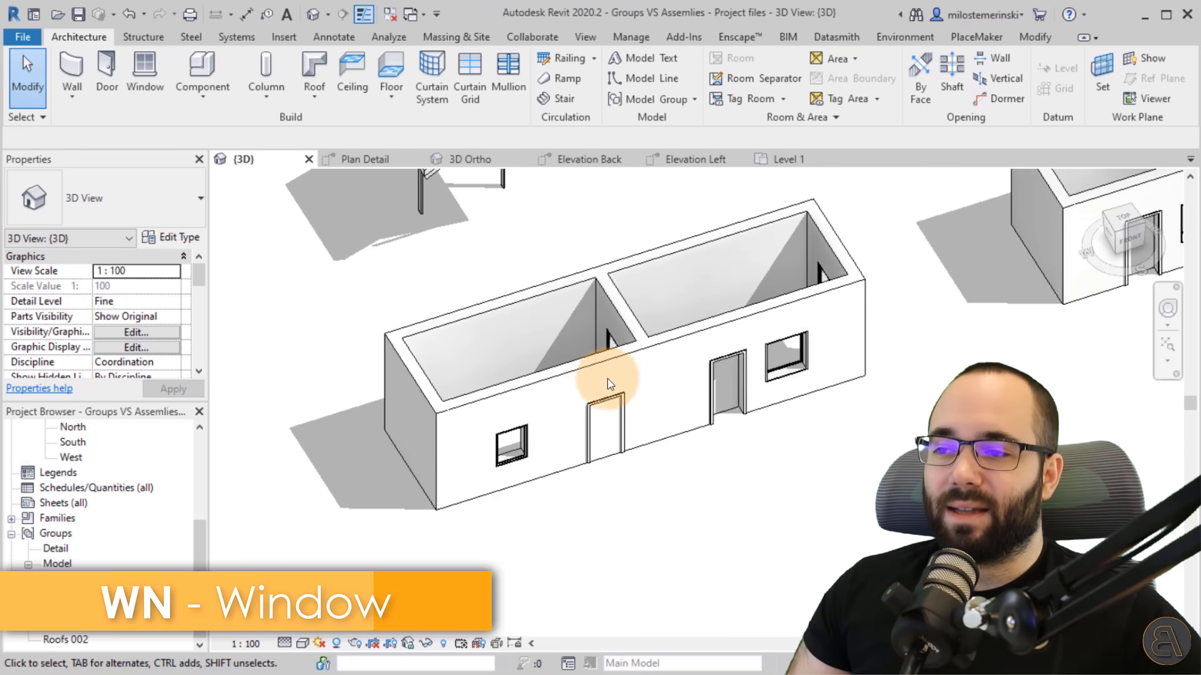
{"action": "left_click", "coordinate": [598, 361]}
{"action": "left_click", "coordinate": [691, 331]}
{"action": "scroll", "coordinate": [688, 350], "scroll_direction": "down", "scroll_amount": 2}
{"action": "middle_click_drag", "start_coordinate": [707, 452], "coordinate": [556, 509]}
{"action": "left_click", "coordinate": [550, 511]}
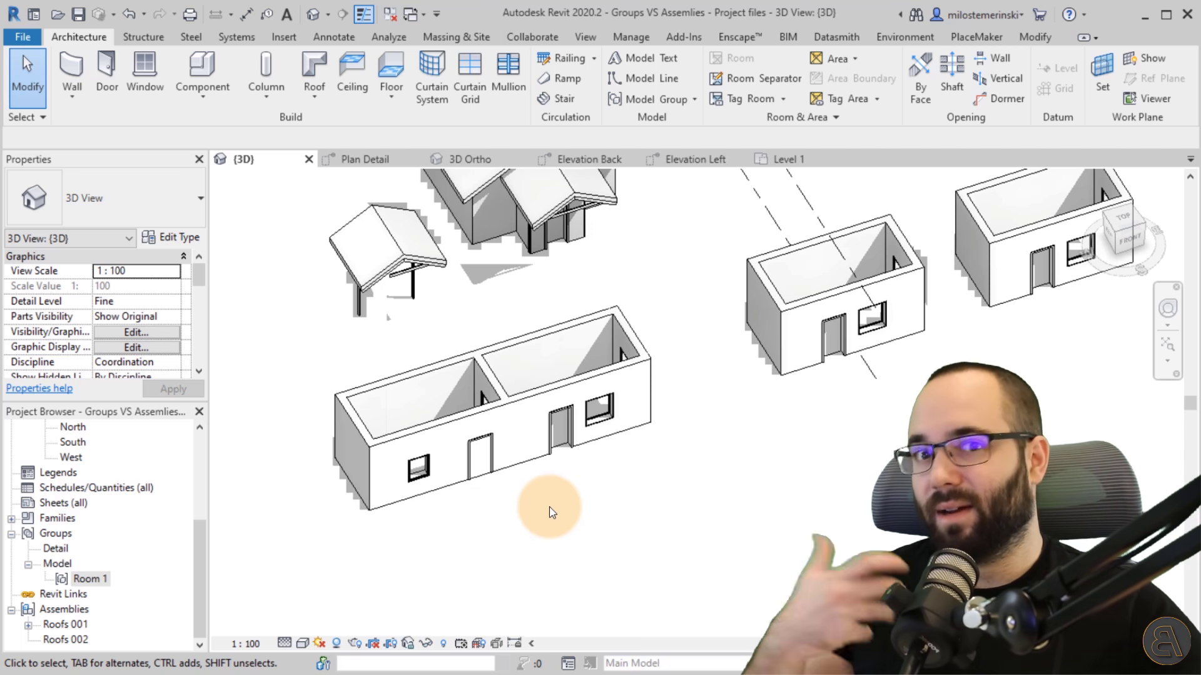
- Edit the Room 1 group from the first instance, moving its back wall outward, and finish the group edit
{"action": "left_click", "coordinate": [539, 459]}
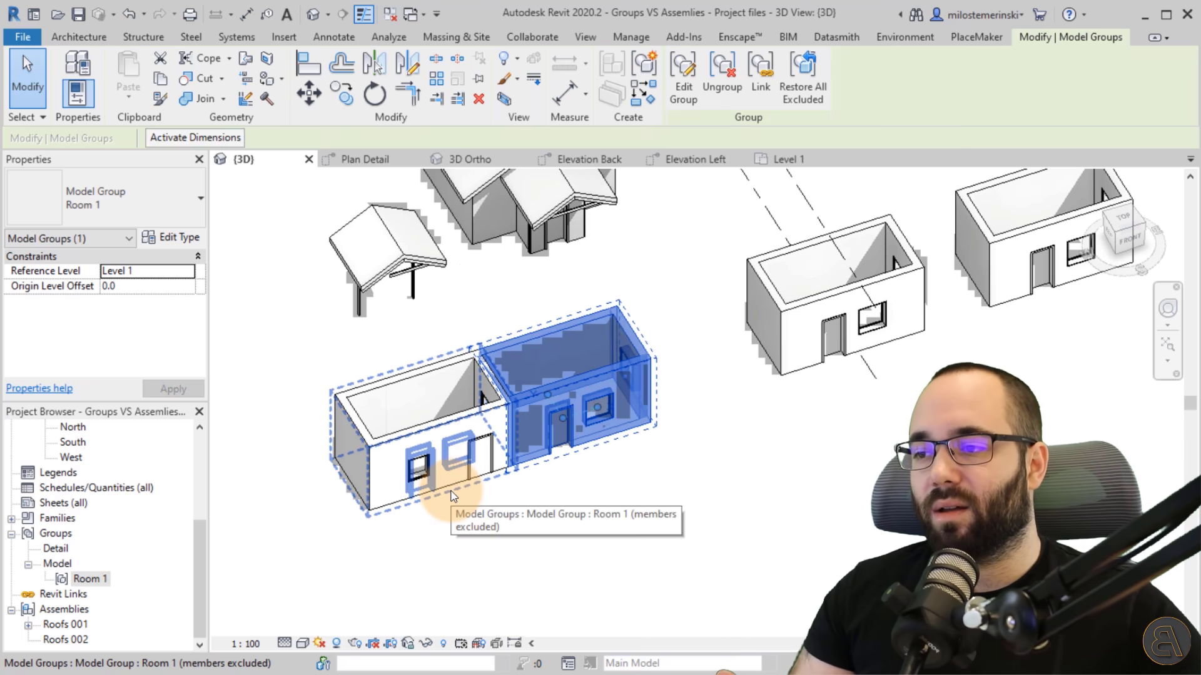
{"action": "left_click", "coordinate": [453, 496]}
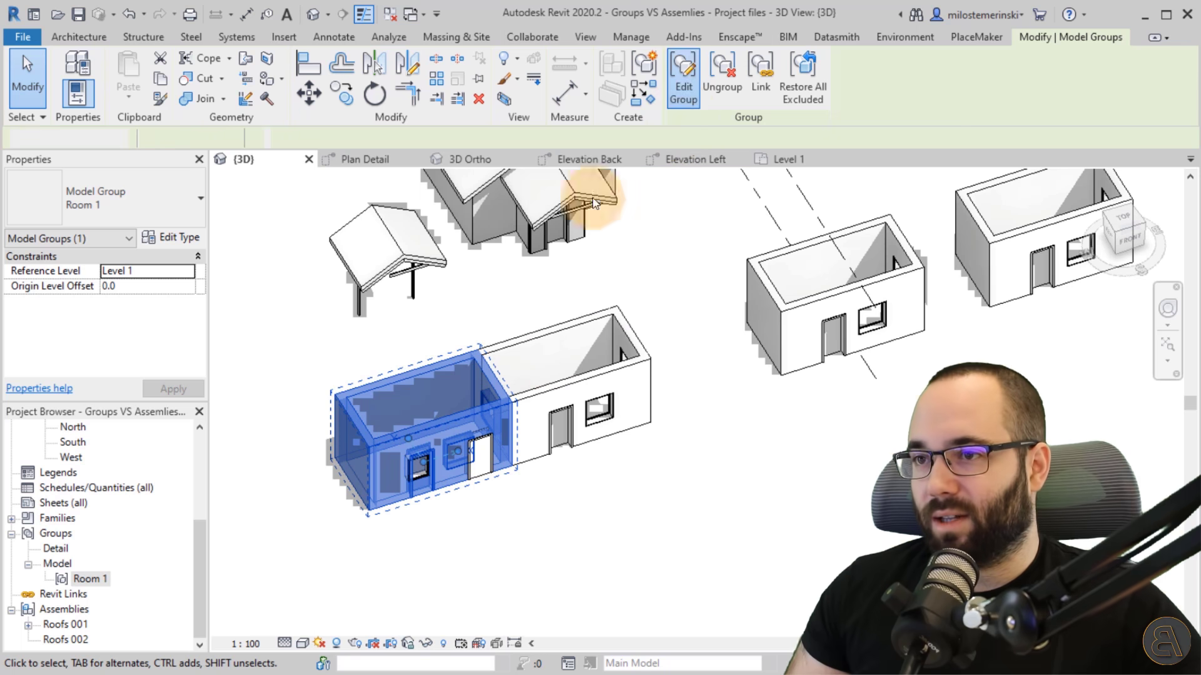
{"action": "left_click", "coordinate": [400, 375]}
{"action": "left_click_drag", "start_coordinate": [396, 371], "coordinate": [381, 350]}
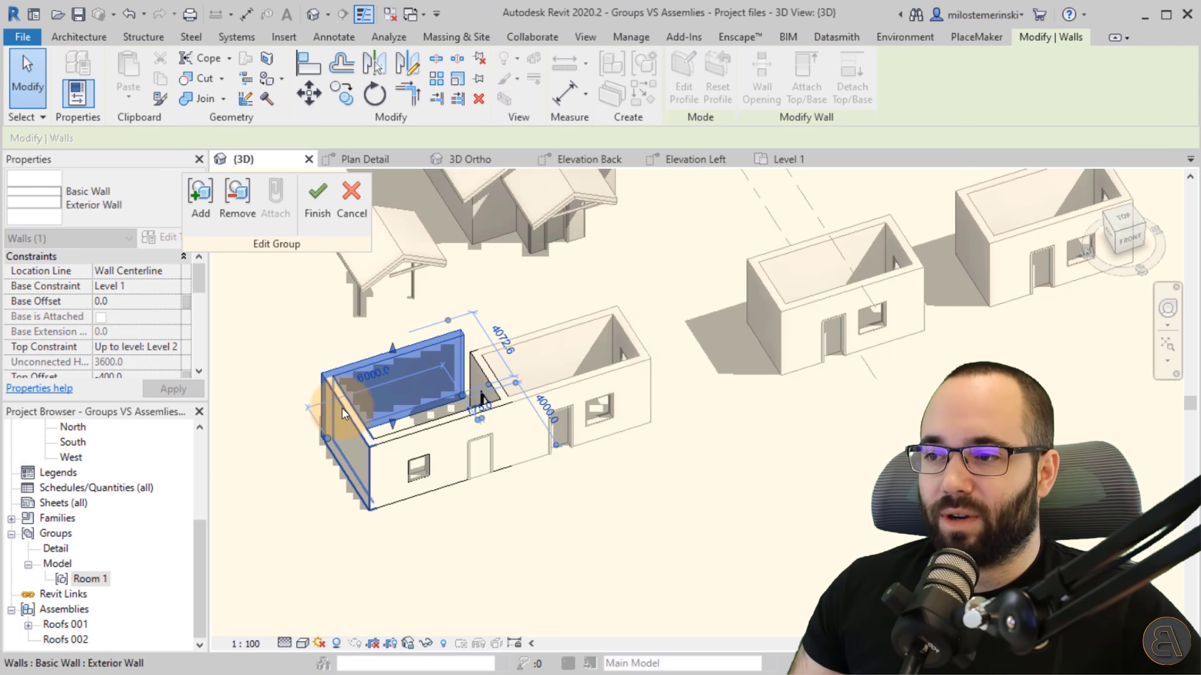
{"action": "left_click", "coordinate": [318, 223]}
{"action": "left_click", "coordinate": [317, 565]}
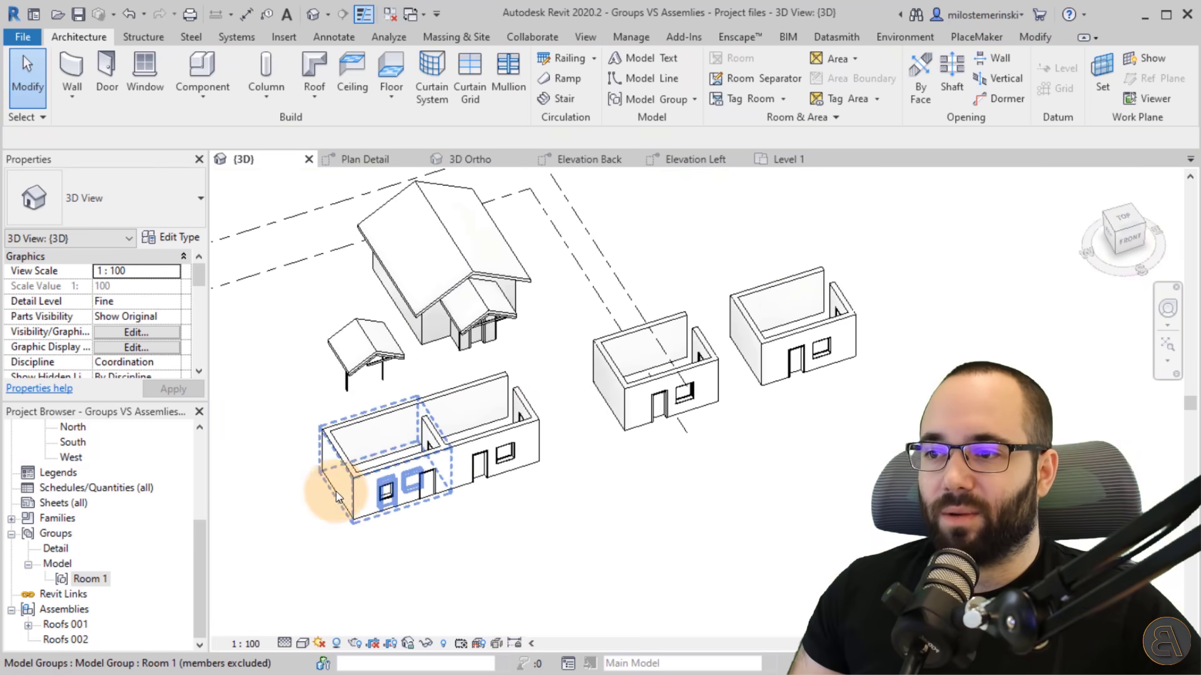
- Edit the Room 1 group from the nearer free-standing instance, extending the windowed side wall to meet the back wall, and finish the group edit
{"action": "scroll", "coordinate": [385, 413], "scroll_direction": "up", "scroll_amount": 2}
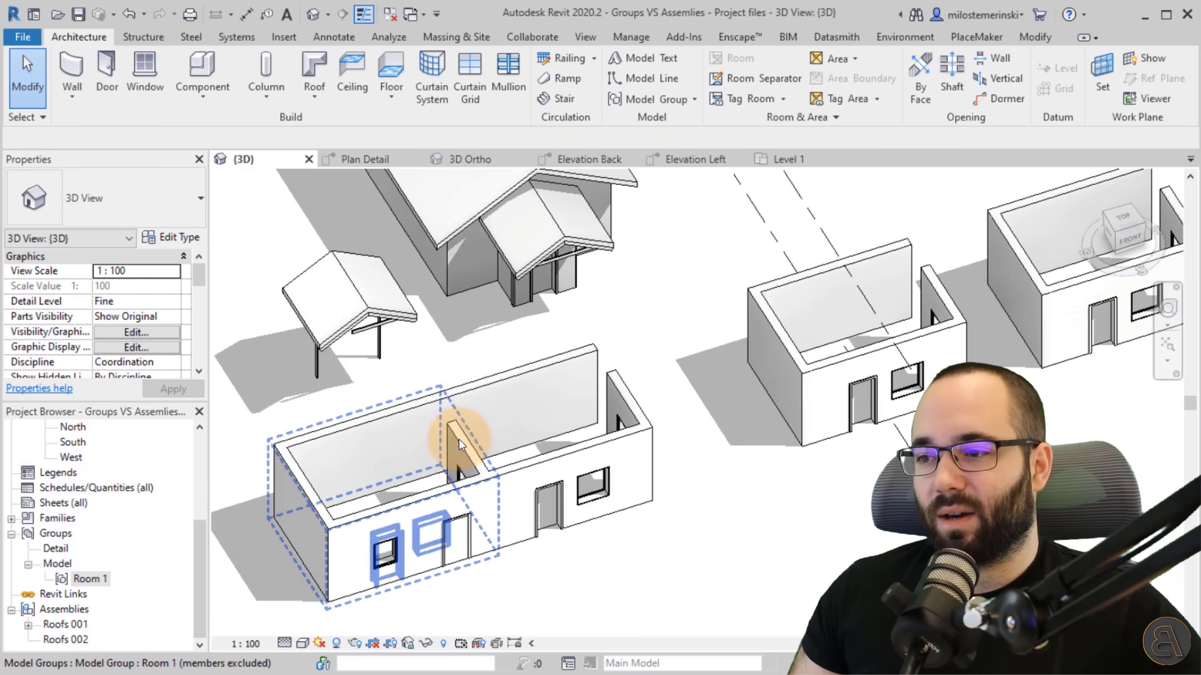
{"action": "scroll", "coordinate": [469, 455], "scroll_direction": "up", "scroll_amount": 3}
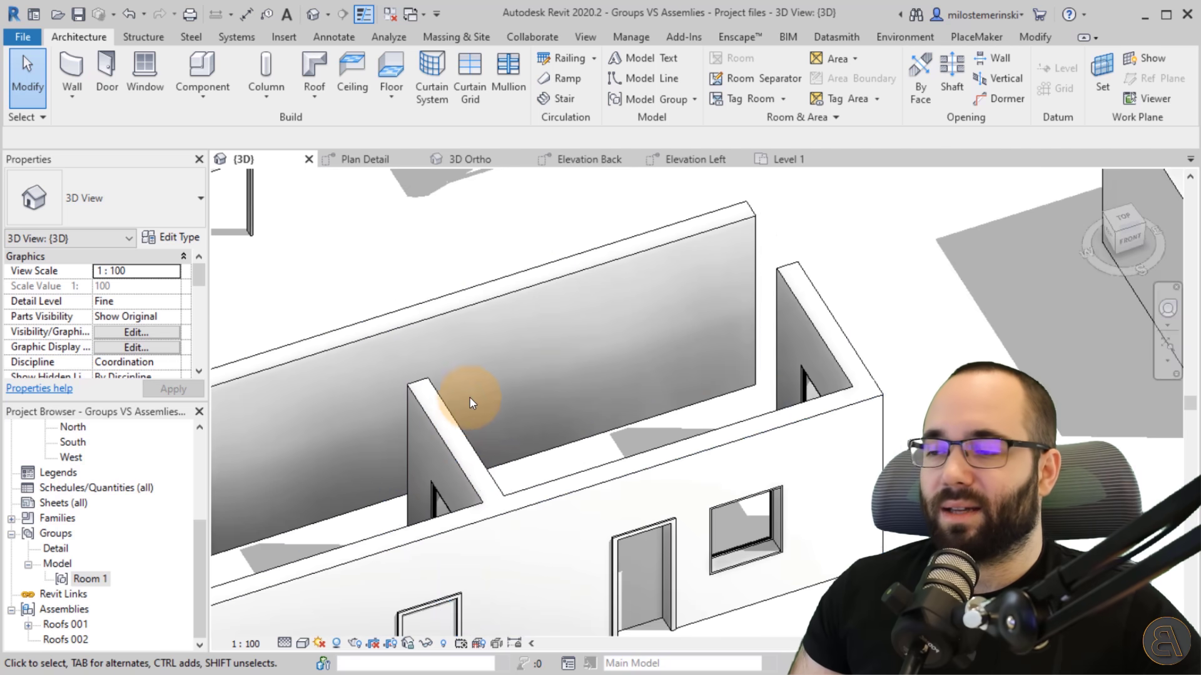
{"action": "scroll", "coordinate": [469, 400], "scroll_direction": "down", "scroll_amount": 3}
{"action": "scroll", "coordinate": [594, 550], "scroll_direction": "down", "scroll_amount": 4}
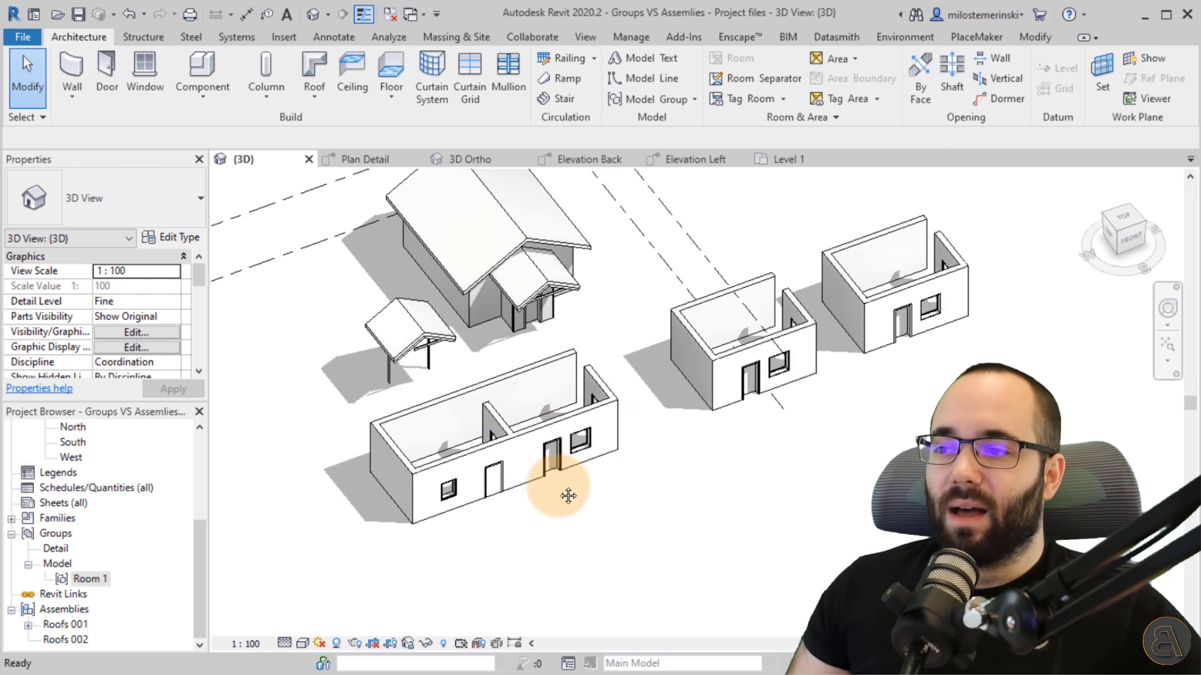
{"action": "left_click", "coordinate": [744, 357]}
{"action": "scroll", "coordinate": [606, 295], "scroll_direction": "up", "scroll_amount": 3}
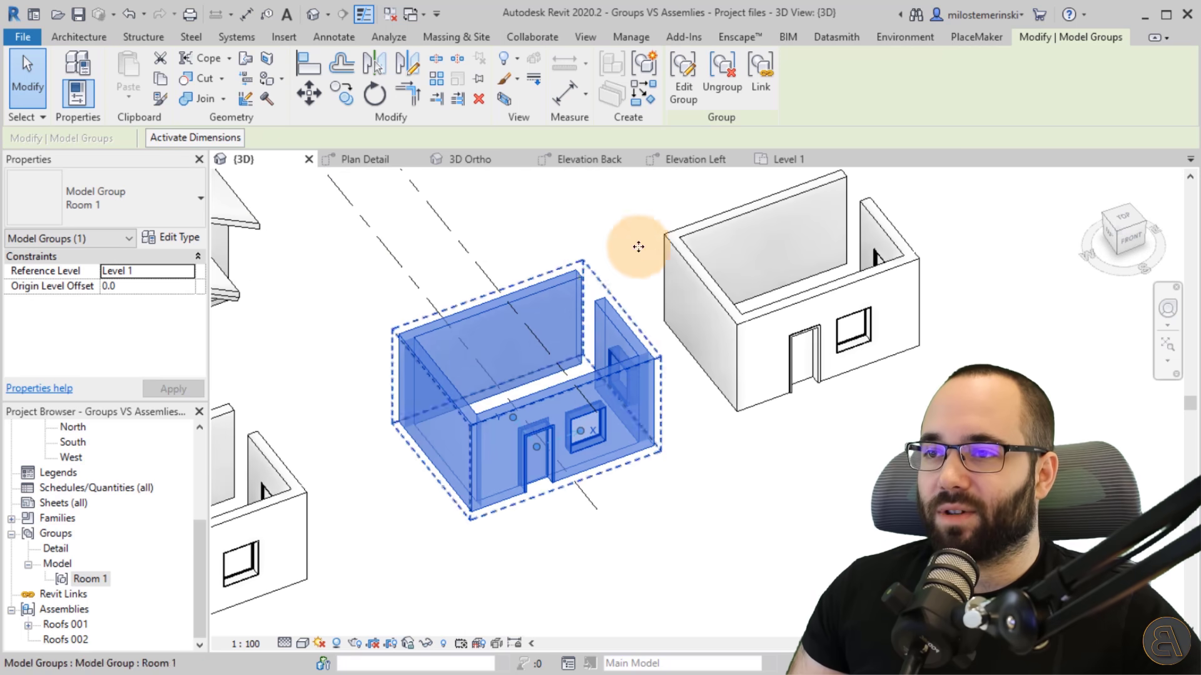
{"action": "double_click", "coordinate": [610, 319]}
{"action": "scroll", "coordinate": [610, 318], "scroll_direction": "up", "scroll_amount": 3}
{"action": "left_click", "coordinate": [603, 302]}
{"action": "left_click_drag", "start_coordinate": [603, 302], "coordinate": [574, 381]}
{"action": "scroll", "coordinate": [573, 381], "scroll_direction": "down", "scroll_amount": 4}
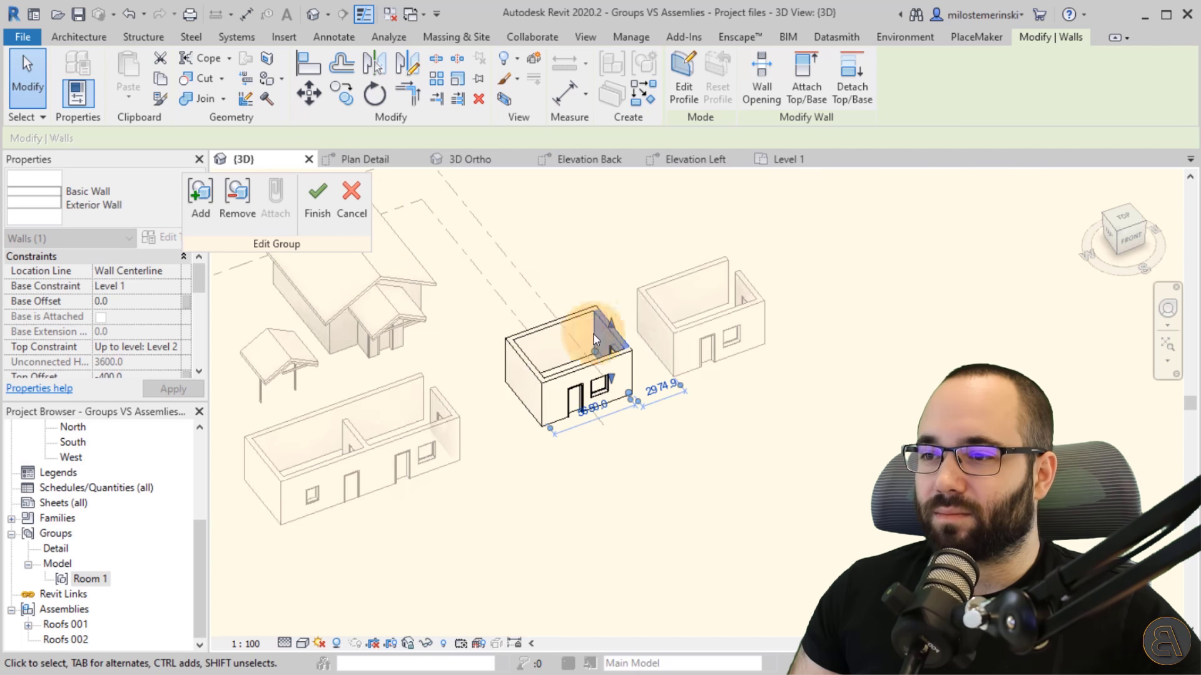
{"action": "double_click", "coordinate": [436, 536]}
{"action": "left_click", "coordinate": [369, 557]}
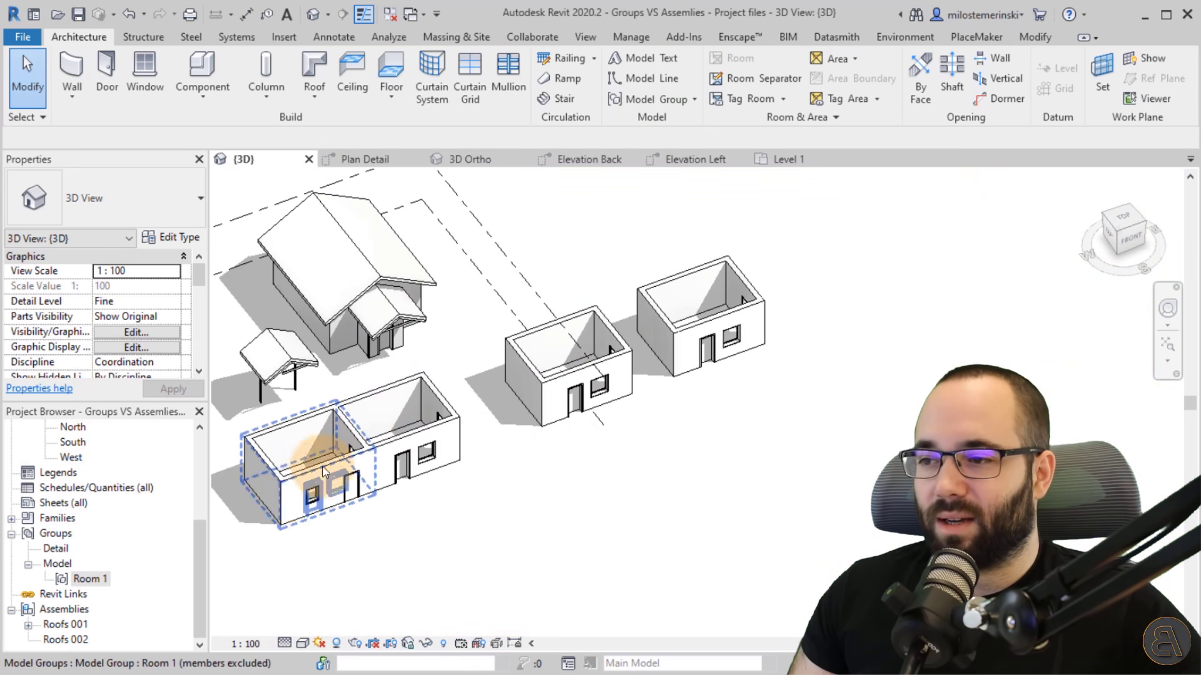
- Delete the free-standing canopy assembly Roofs 002
{"action": "middle_click_drag", "start_coordinate": [352, 529], "coordinate": [458, 448], "text": "shift"}
{"action": "scroll", "coordinate": [423, 407], "scroll_direction": "up", "scroll_amount": 5}
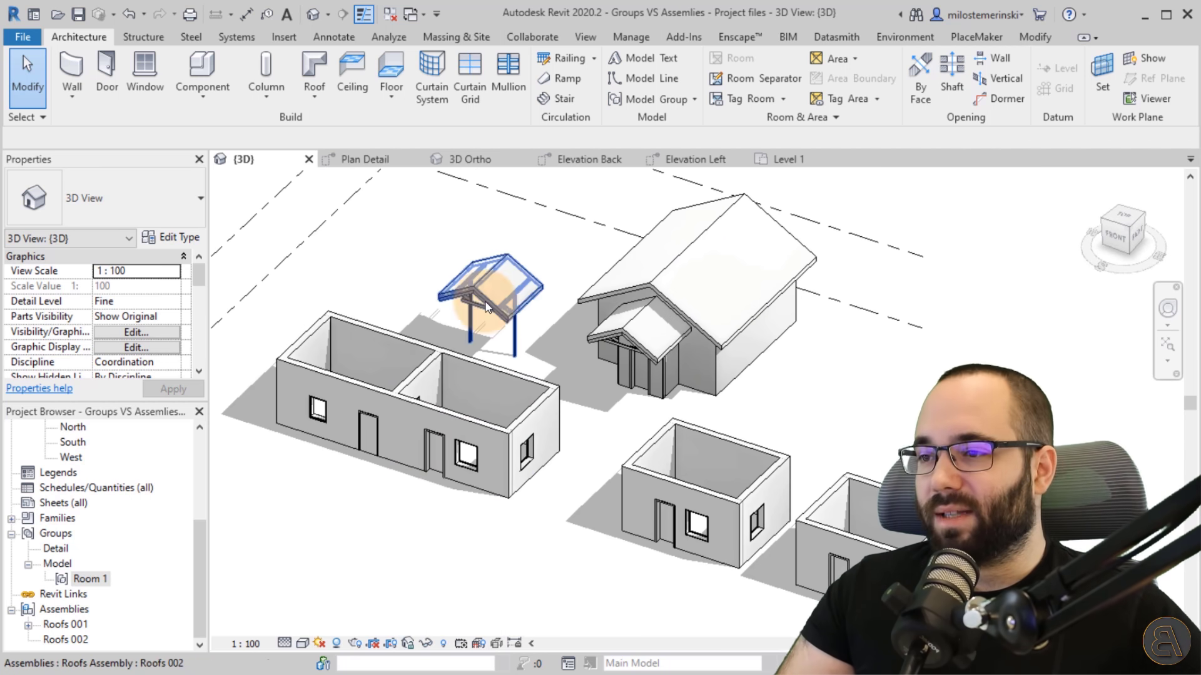
{"action": "left_click", "coordinate": [480, 342]}
{"action": "key", "text": "Delete"}
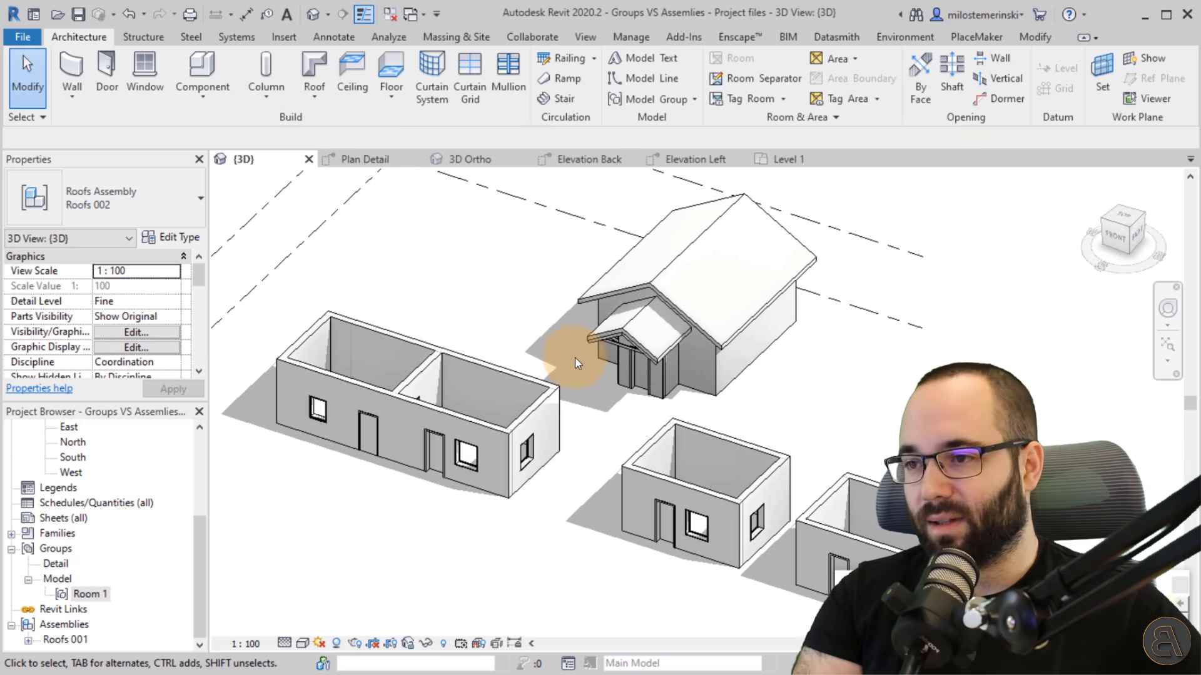
{"action": "left_click", "coordinate": [597, 336]}
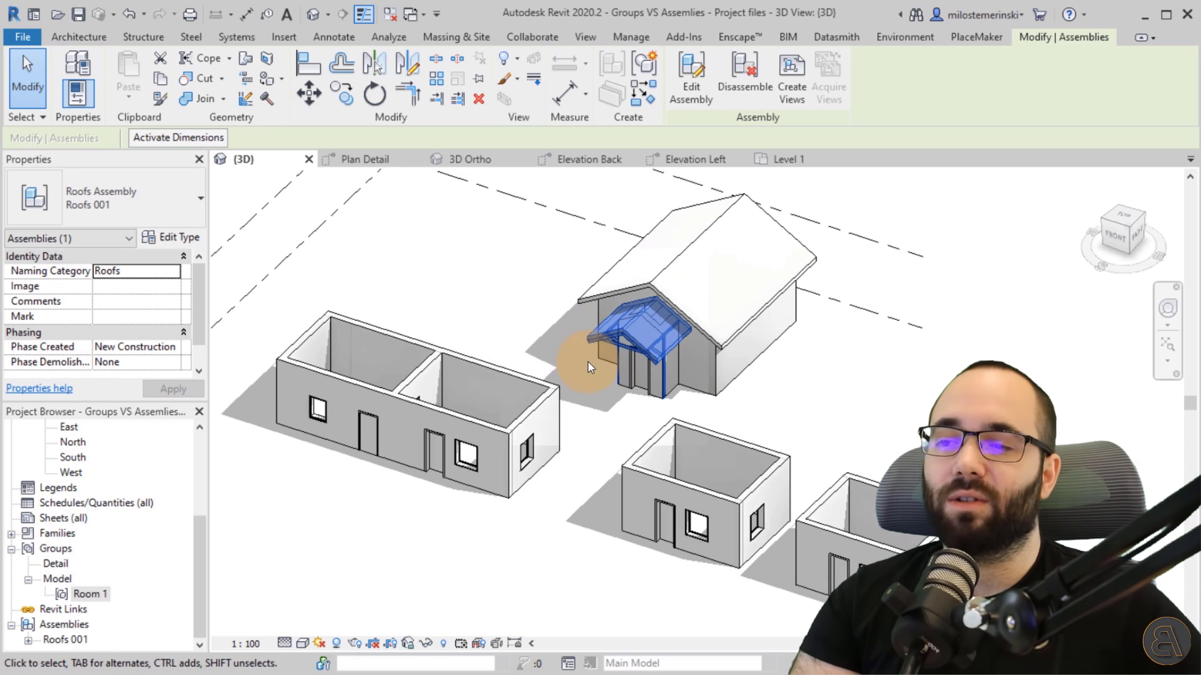
{"action": "left_click", "coordinate": [763, 93]}
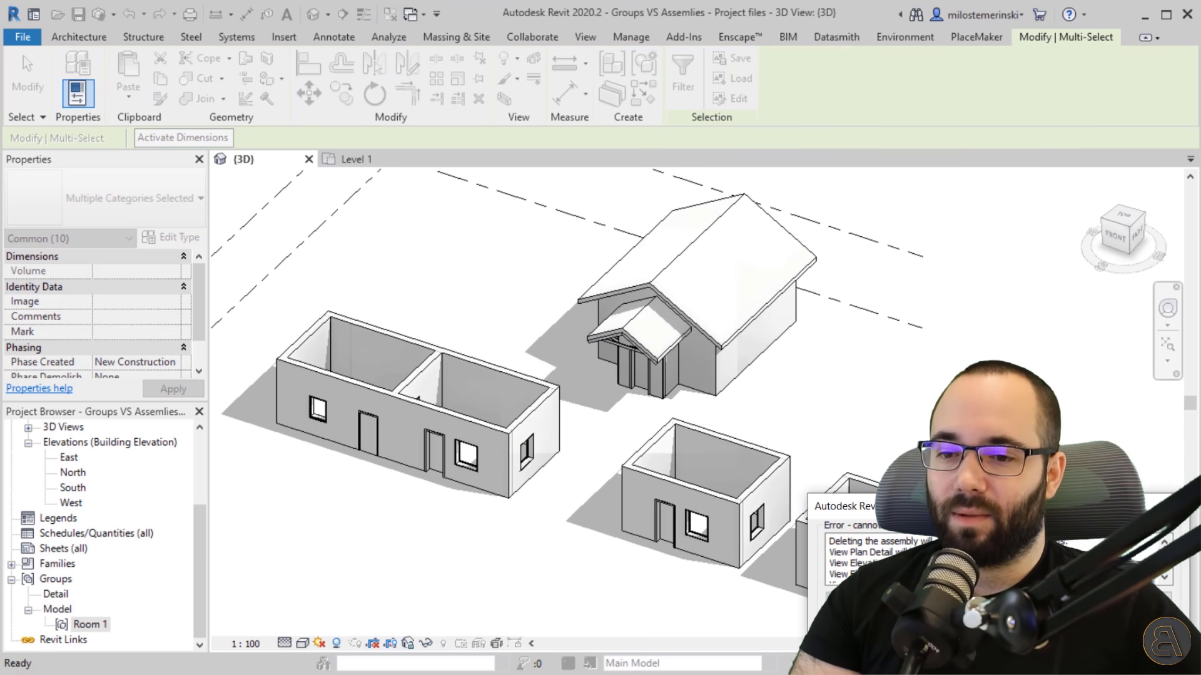
{"action": "left_click", "coordinate": [781, 526]}
{"action": "left_click", "coordinate": [324, 516]}
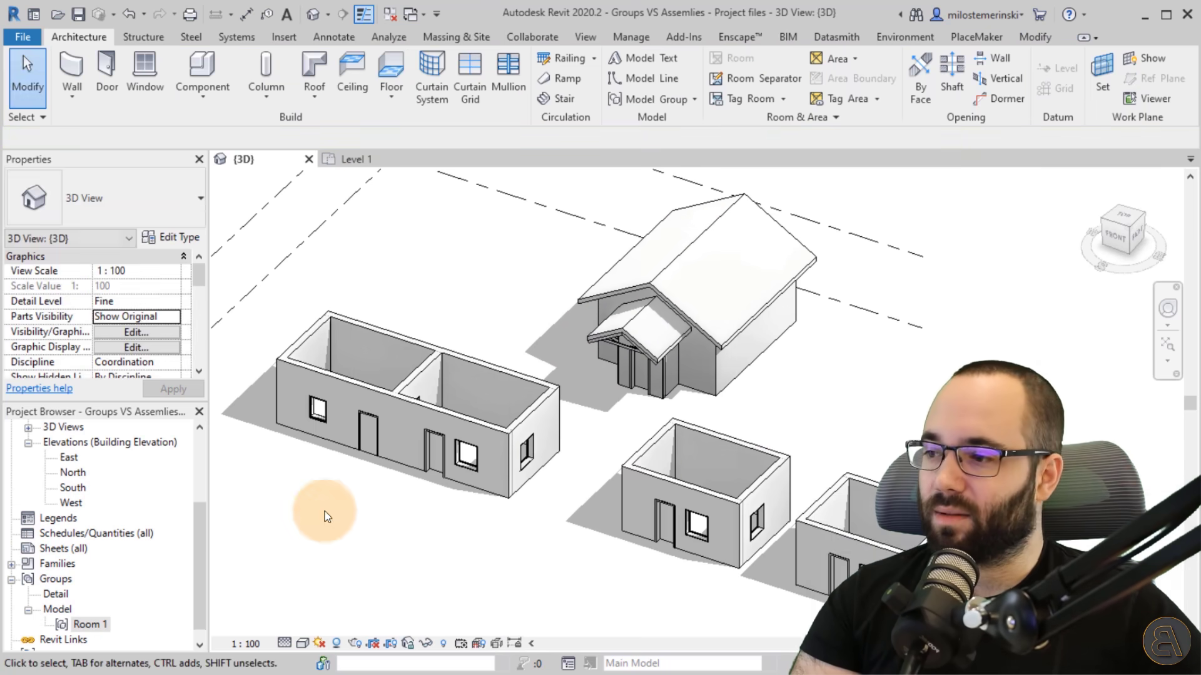
- Disassemble the house's porch canopy assembly Roofs 001, accepting the deletion of its associated views
{"action": "left_click", "coordinate": [610, 346]}
{"action": "left_click", "coordinate": [741, 92]}
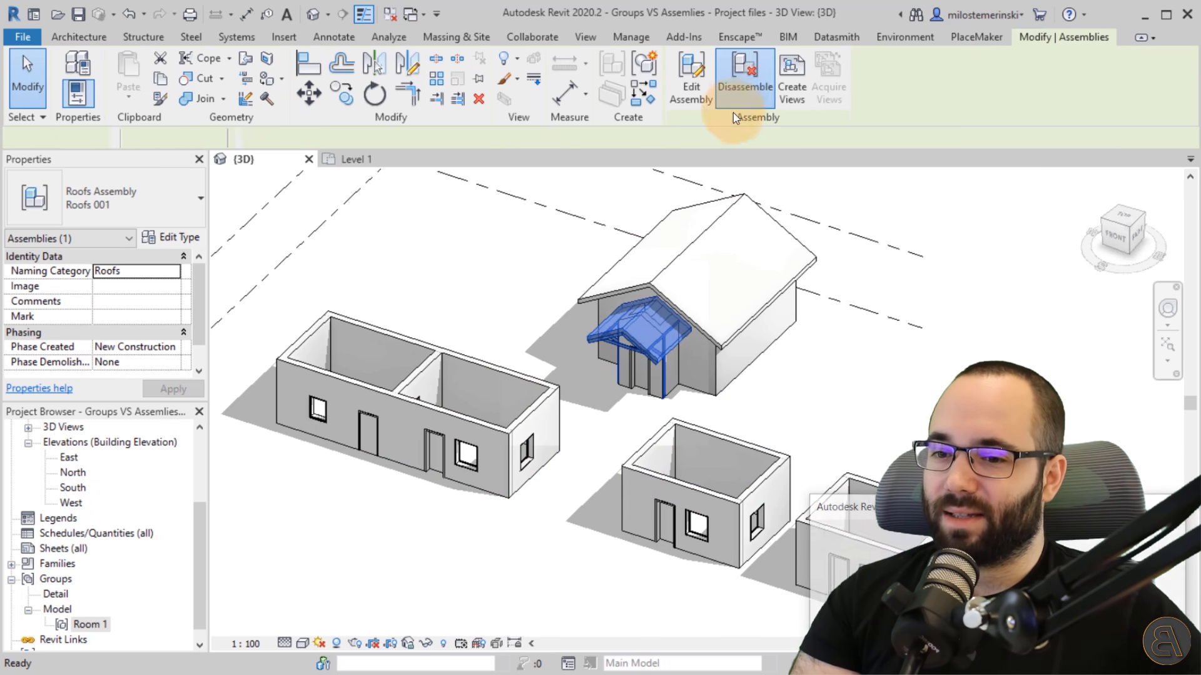
{"action": "left_click_drag", "start_coordinate": [842, 504], "coordinate": [362, 242]}
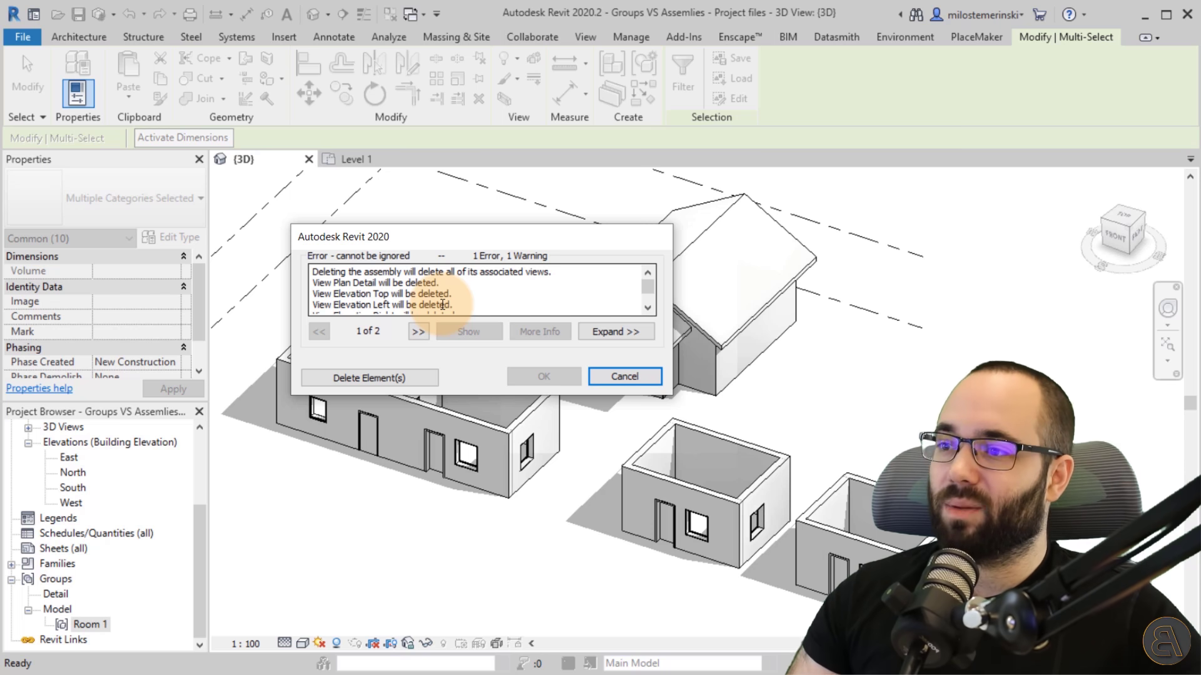
{"action": "left_click", "coordinate": [341, 379]}
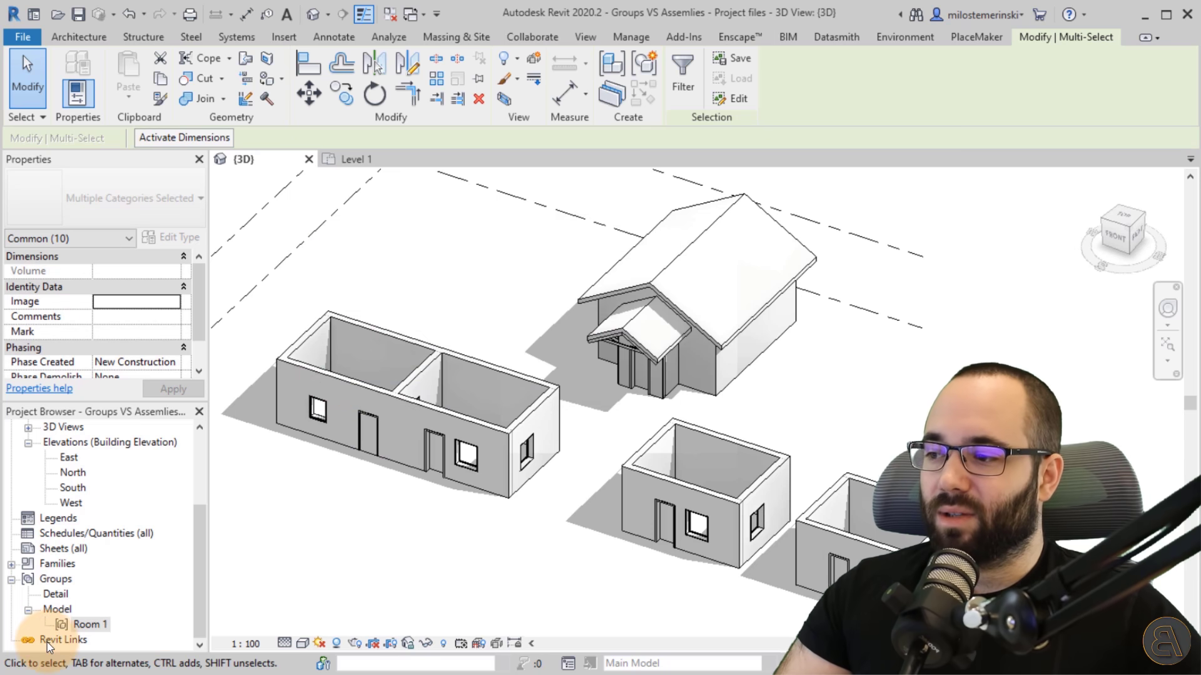
{"action": "left_click", "coordinate": [560, 368]}
{"action": "key", "text": "ctrl+Left"}
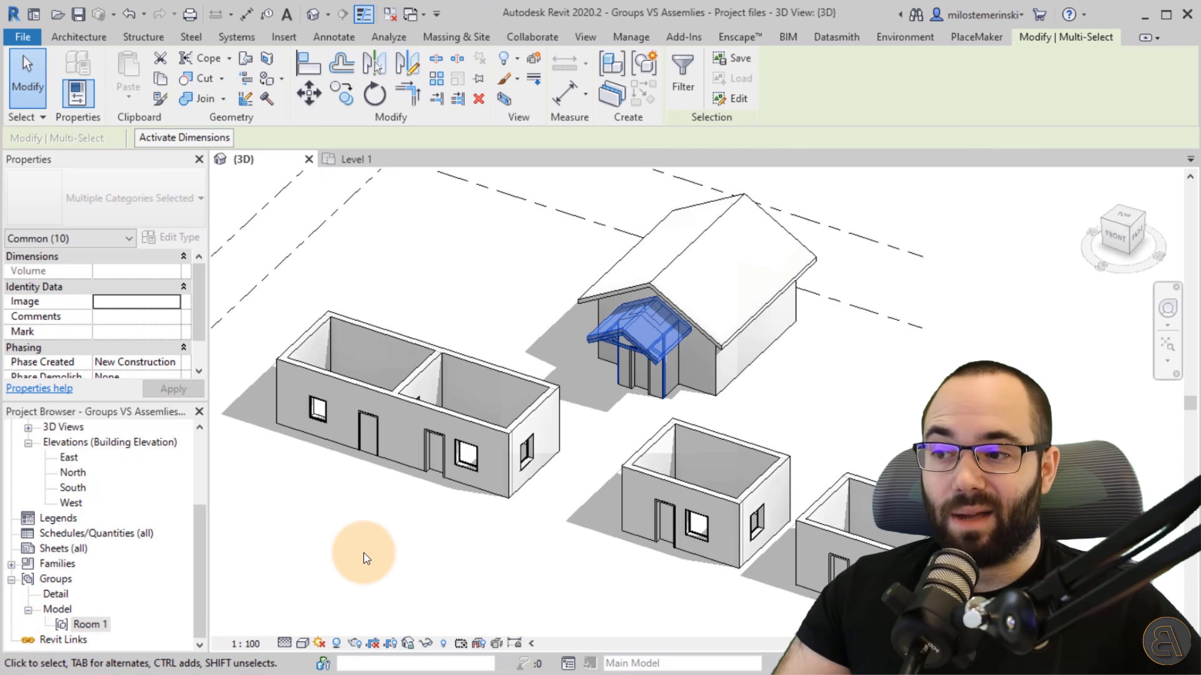
{"action": "left_click", "coordinate": [392, 535]}
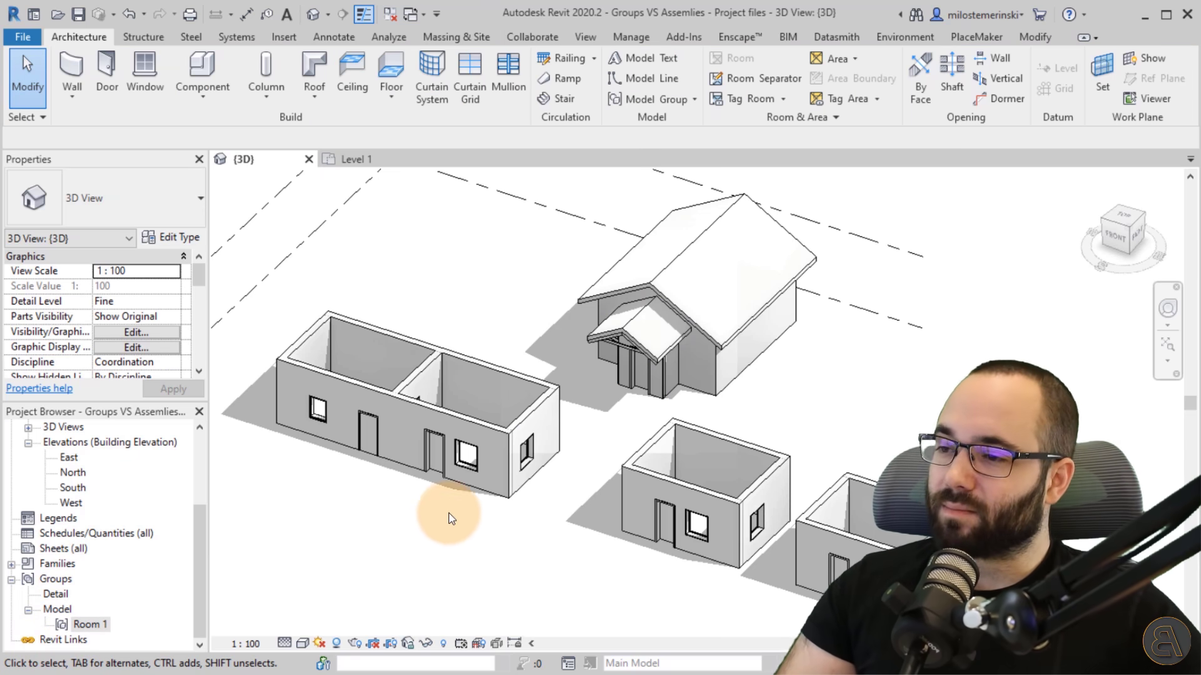
- Delete all Room 1 group instances in front of the house
{"action": "left_click", "coordinate": [378, 382]}
{"action": "scroll", "coordinate": [448, 437], "scroll_direction": "down", "scroll_amount": 2}
{"action": "left_click", "coordinate": [486, 510]}
{"action": "middle_click_drag", "start_coordinate": [486, 510], "coordinate": [324, 451], "text": "shift"}
{"action": "left_click_drag", "start_coordinate": [324, 398], "coordinate": [818, 502]}
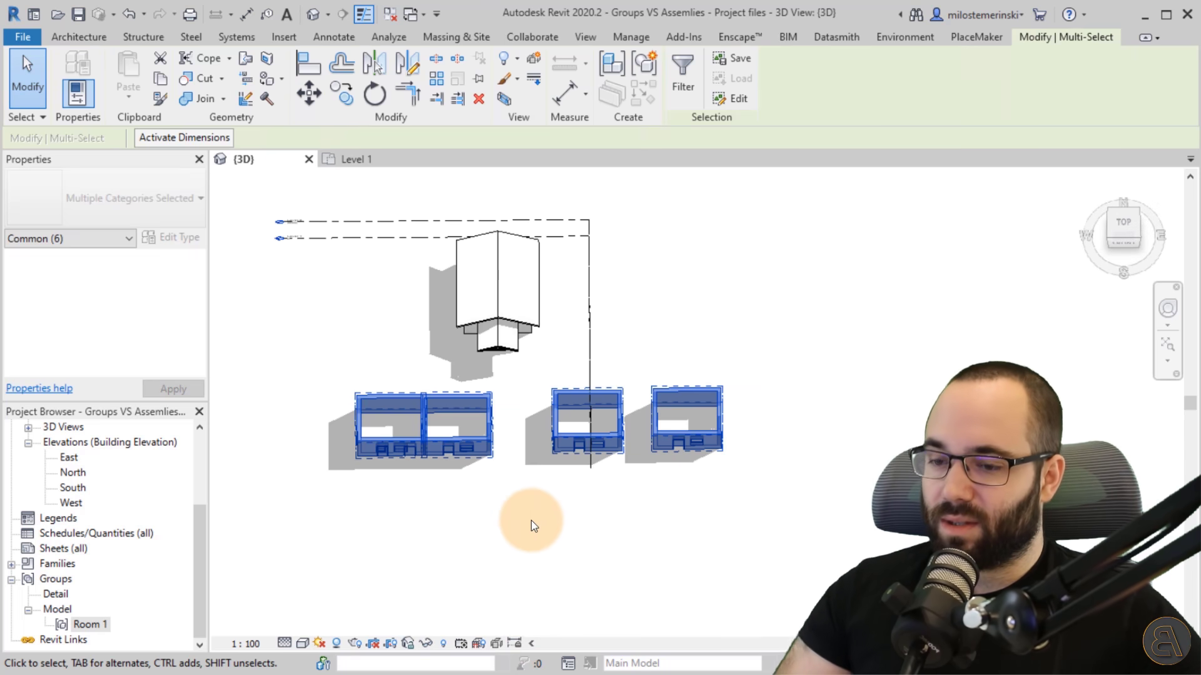
{"action": "key", "text": "Delete"}
- Place a new instance of the Room 1 model group on Level 1 beside the house's porch side
{"action": "middle_click_drag", "start_coordinate": [503, 508], "coordinate": [442, 445], "text": "shift"}
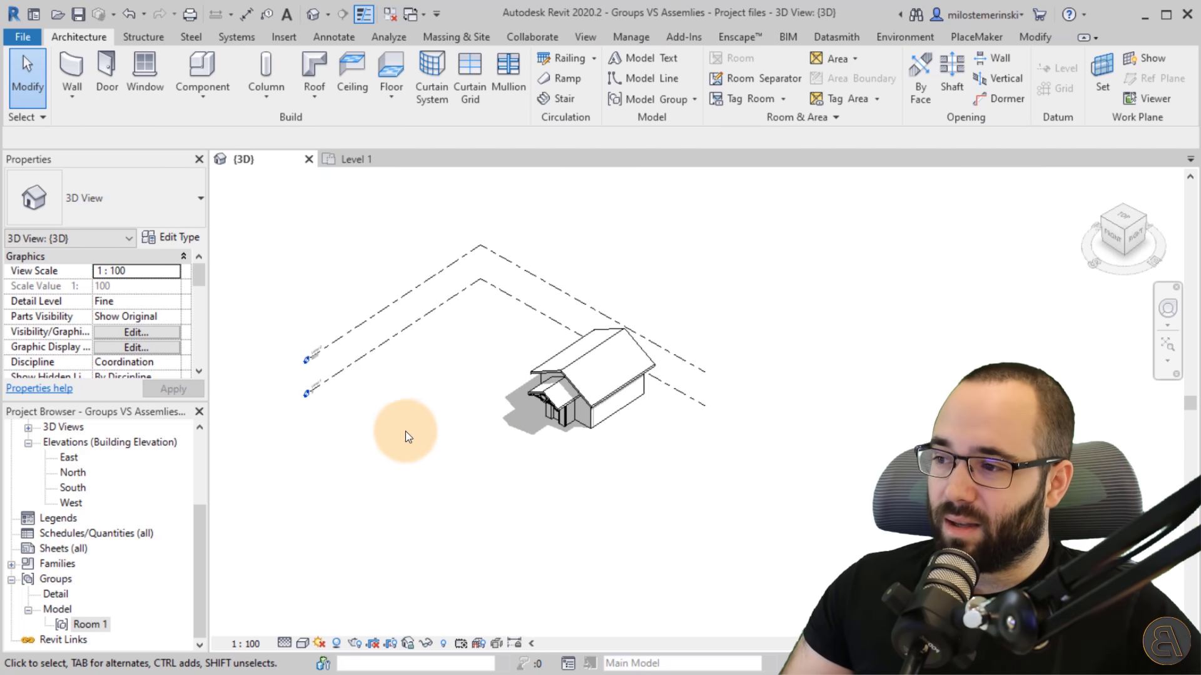
{"action": "left_click", "coordinate": [50, 581]}
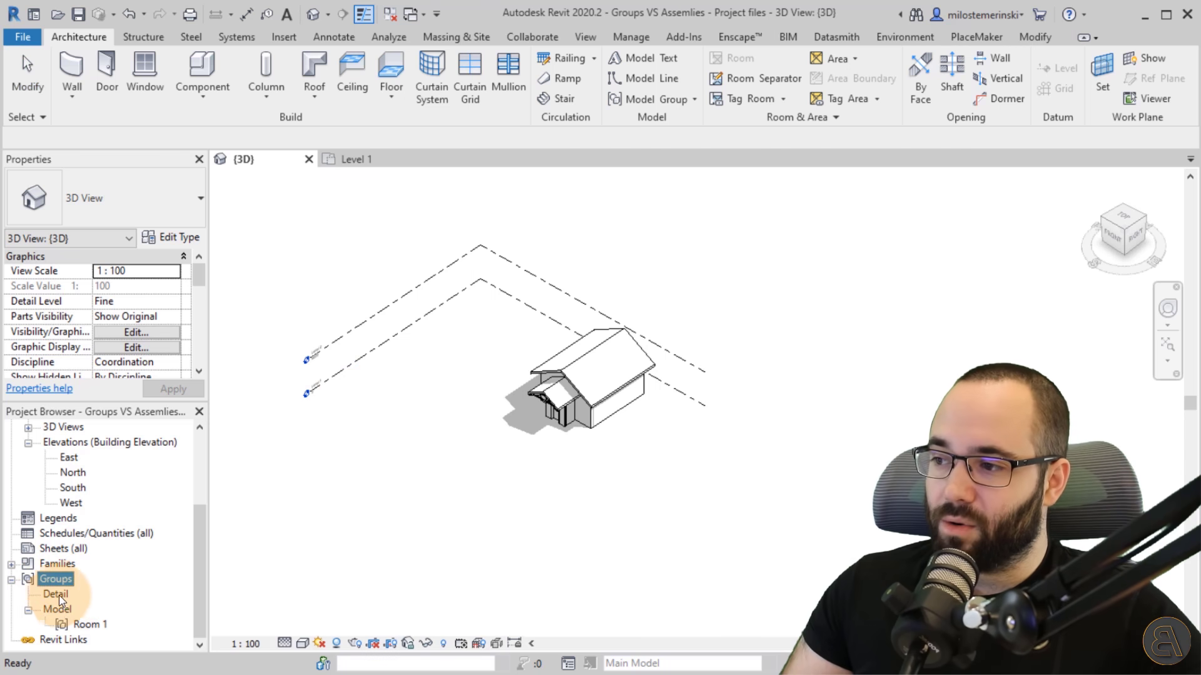
{"action": "left_click", "coordinate": [77, 624]}
{"action": "left_click_drag", "start_coordinate": [76, 624], "coordinate": [412, 415]}
{"action": "left_click", "coordinate": [413, 415]}
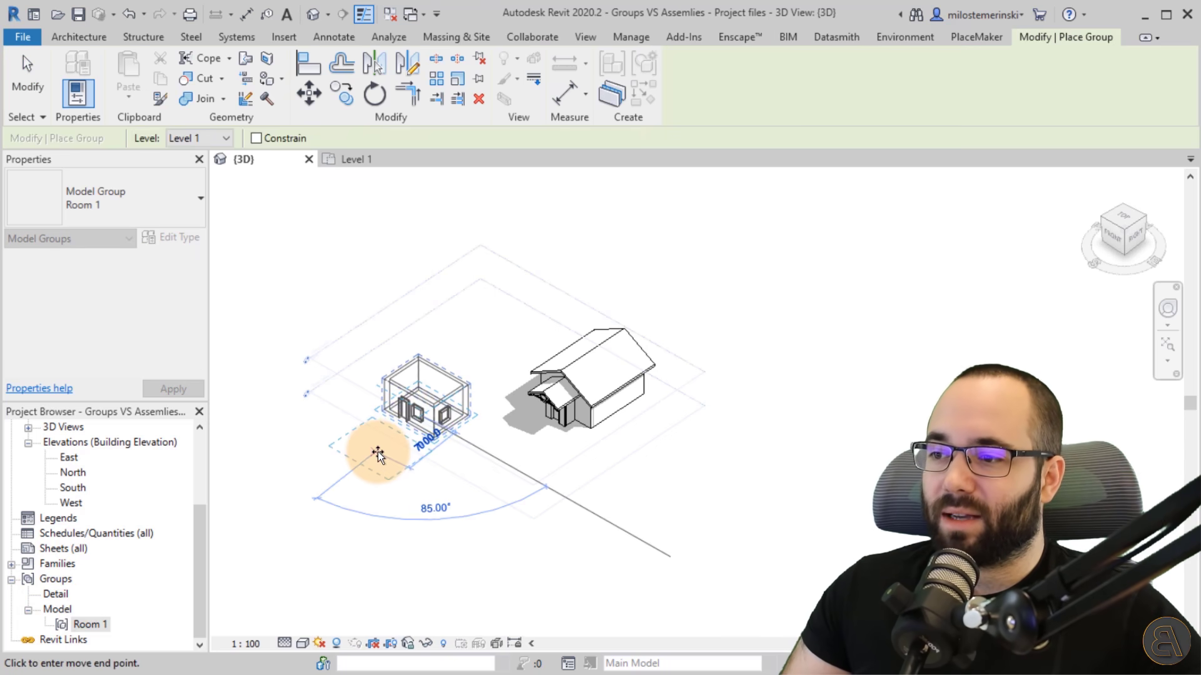
{"action": "left_click", "coordinate": [391, 476]}
{"action": "left_click_drag", "start_coordinate": [393, 479], "coordinate": [405, 452]}
{"action": "left_click", "coordinate": [429, 497]}
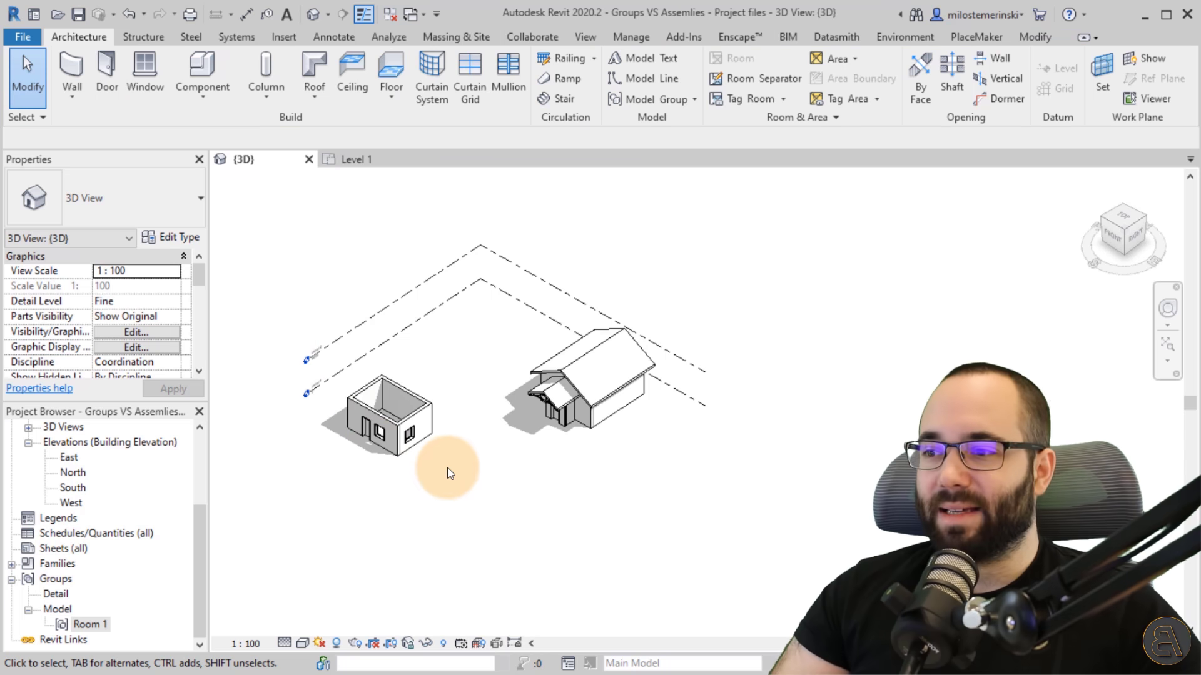
- Select the newly placed Room 1 group instance to examine its group options
{"action": "left_click", "coordinate": [410, 435]}
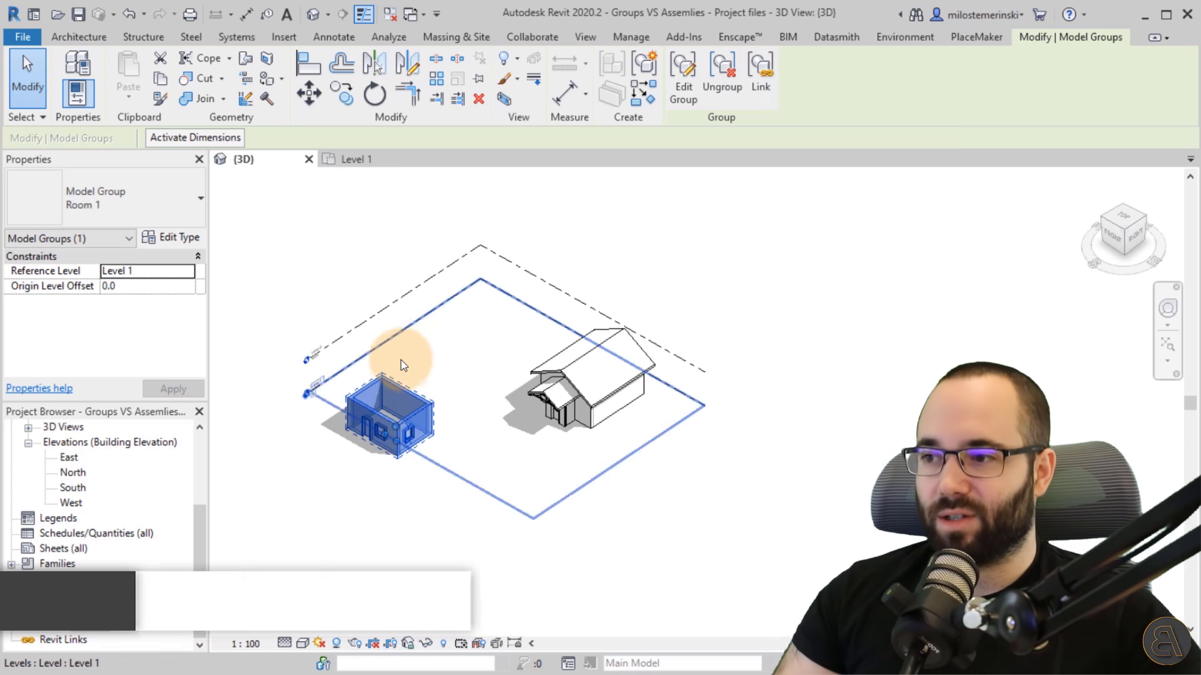
{"action": "key", "text": "Escape"}
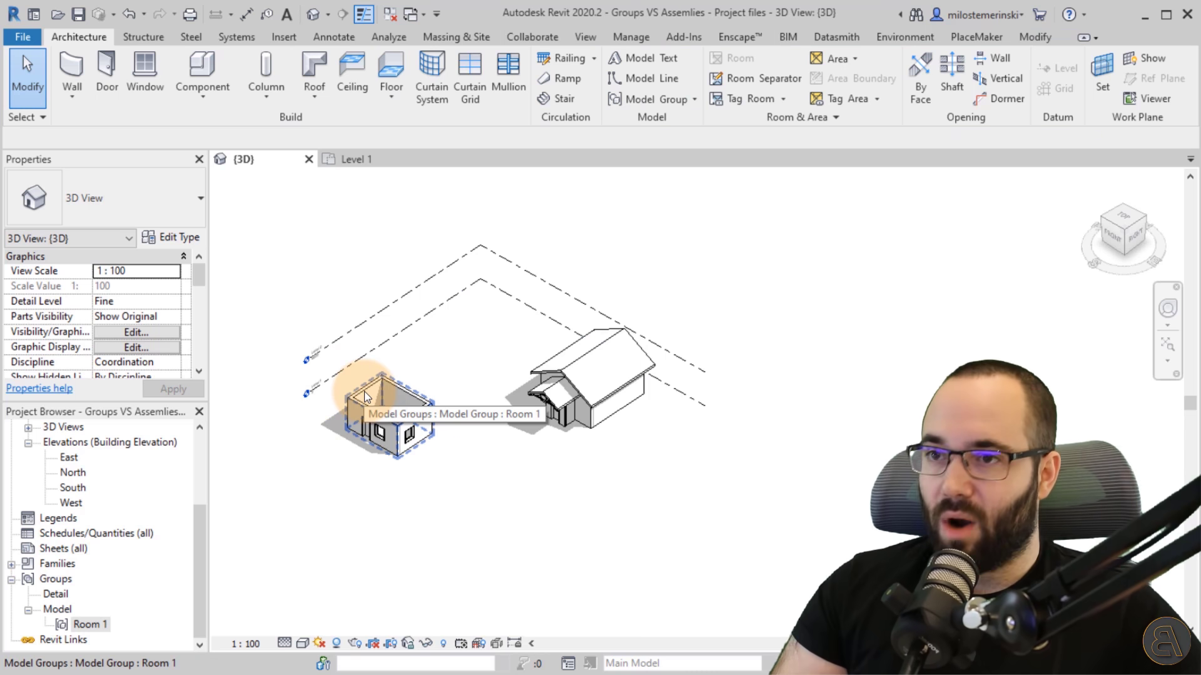
{"action": "left_click", "coordinate": [368, 396]}
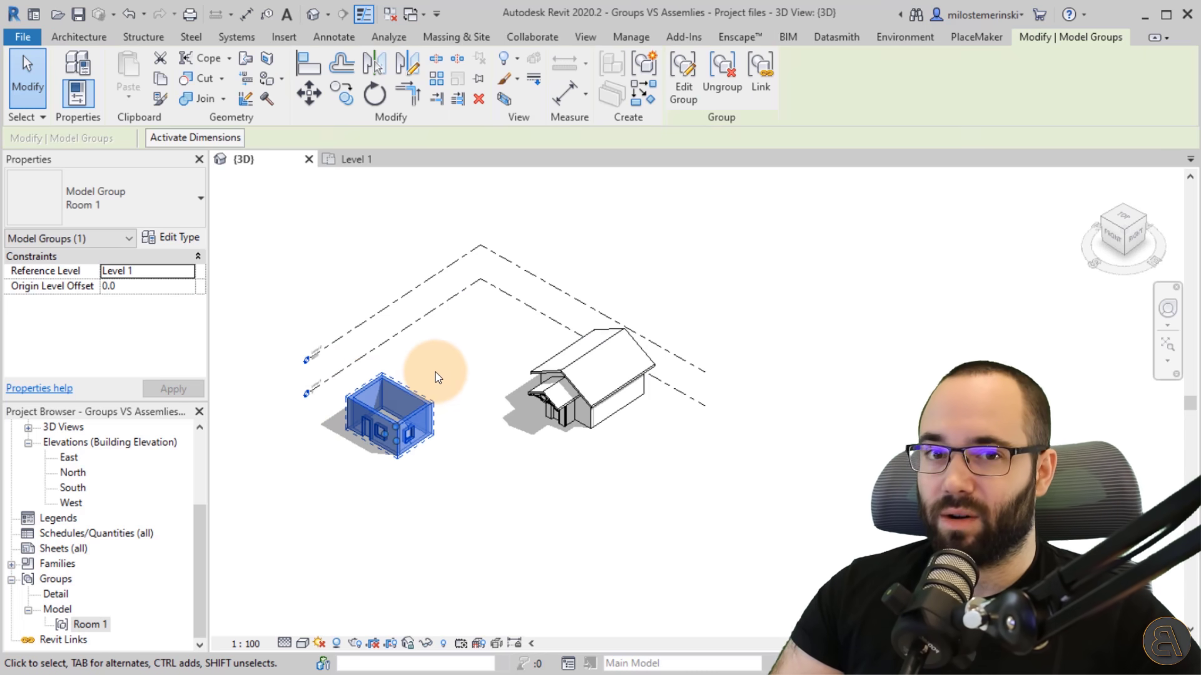
{"action": "left_click", "coordinate": [435, 372]}
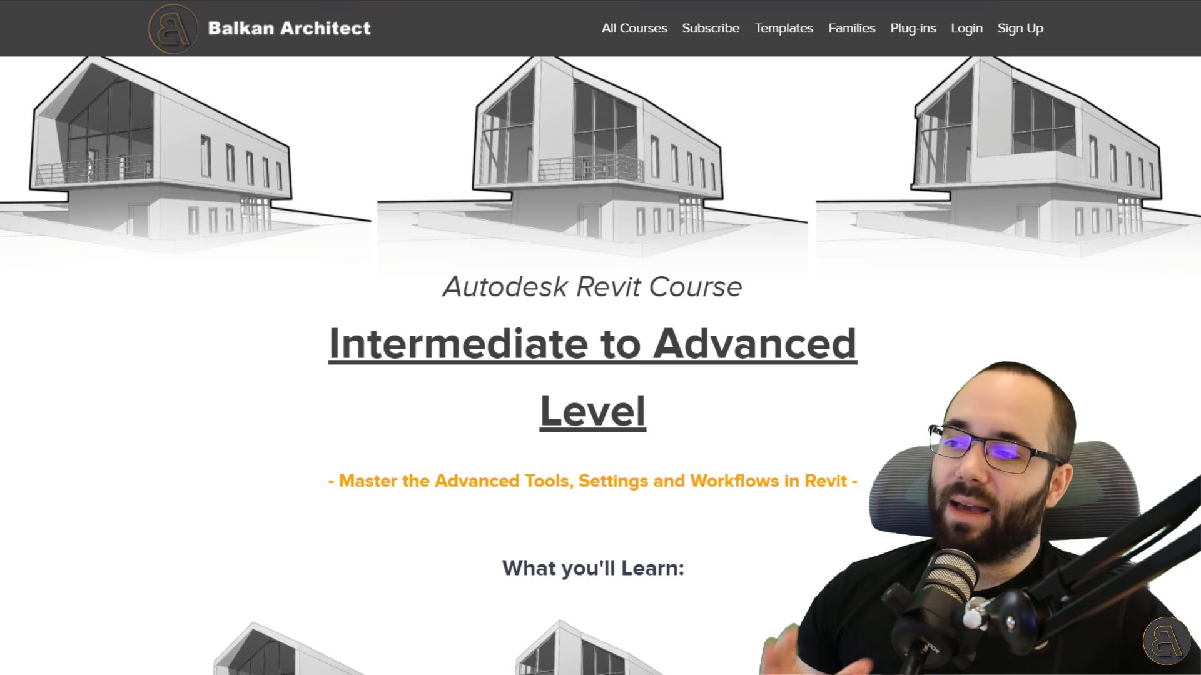
- Switch to the Balkan Architect website and look through the chapter descriptions on the Intermediate to Advanced Revit course page, including Groups & Assemblies
{"action": "scroll", "coordinate": [594, 363], "scroll_direction": "down", "scroll_amount": 7}
{"action": "scroll", "coordinate": [595, 363], "scroll_direction": "down", "scroll_amount": 10}
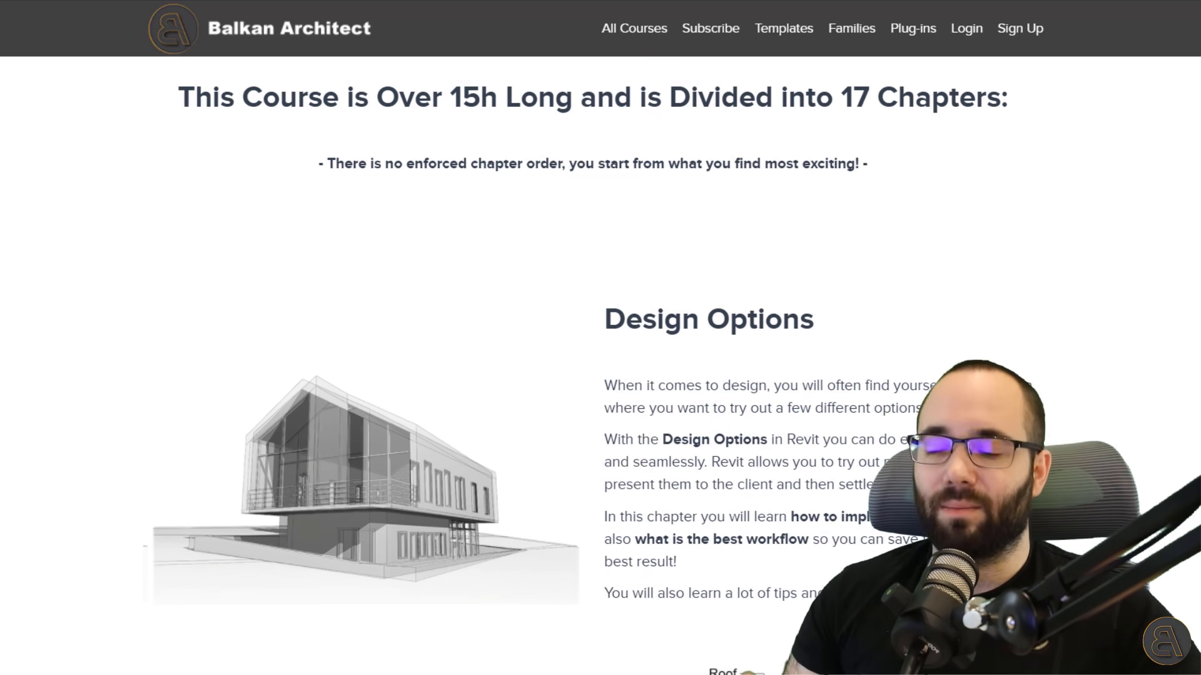
{"action": "scroll", "coordinate": [594, 363], "scroll_direction": "down", "scroll_amount": 15}
{"action": "scroll", "coordinate": [594, 362], "scroll_direction": "down", "scroll_amount": 15}
{"action": "scroll", "coordinate": [595, 363], "scroll_direction": "down", "scroll_amount": 12}
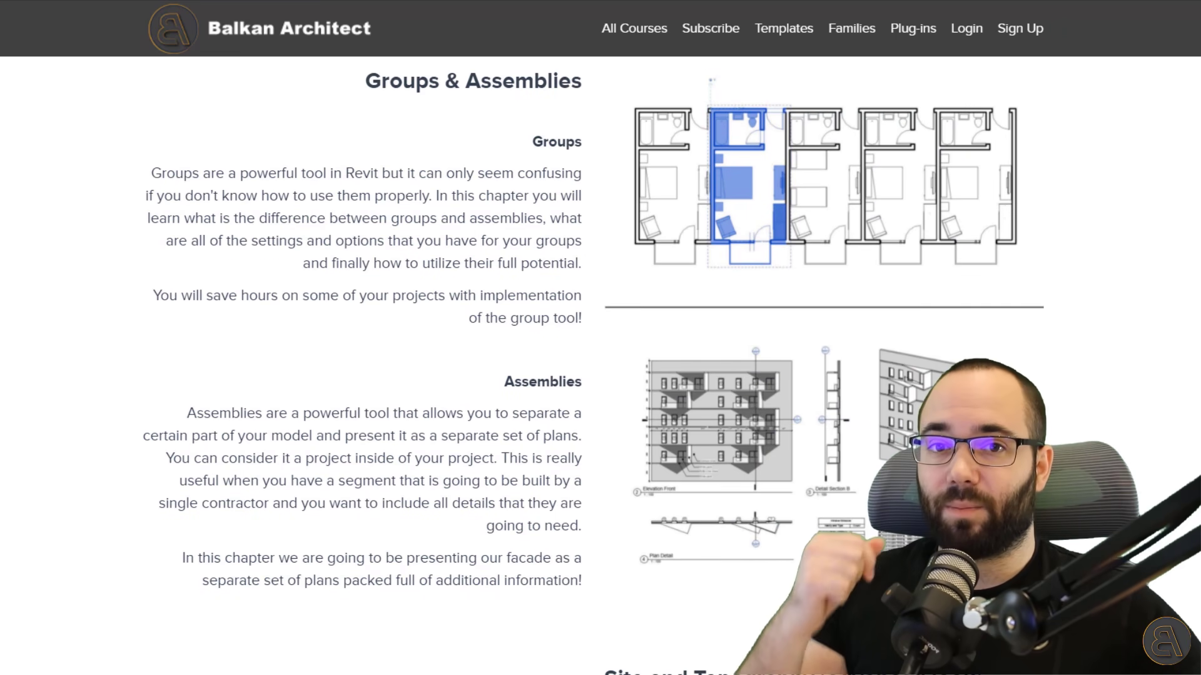
{"action": "scroll", "coordinate": [594, 363], "scroll_direction": "down", "scroll_amount": 15}
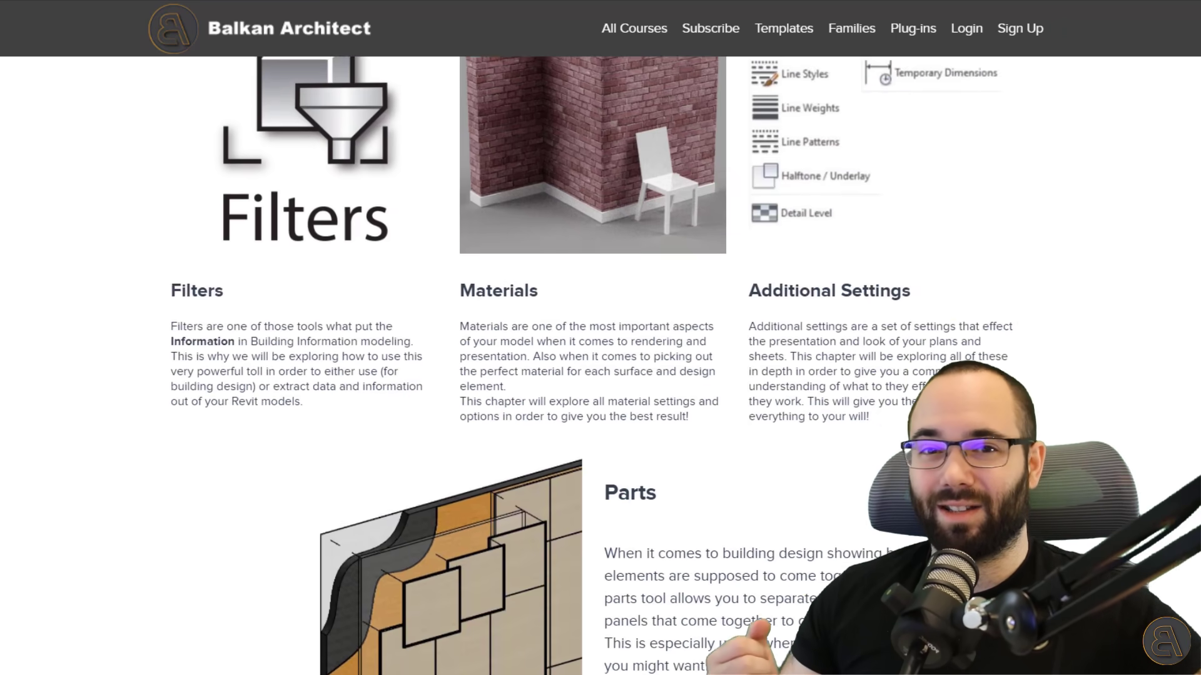
{"action": "scroll", "coordinate": [594, 363], "scroll_direction": "down", "scroll_amount": 14}
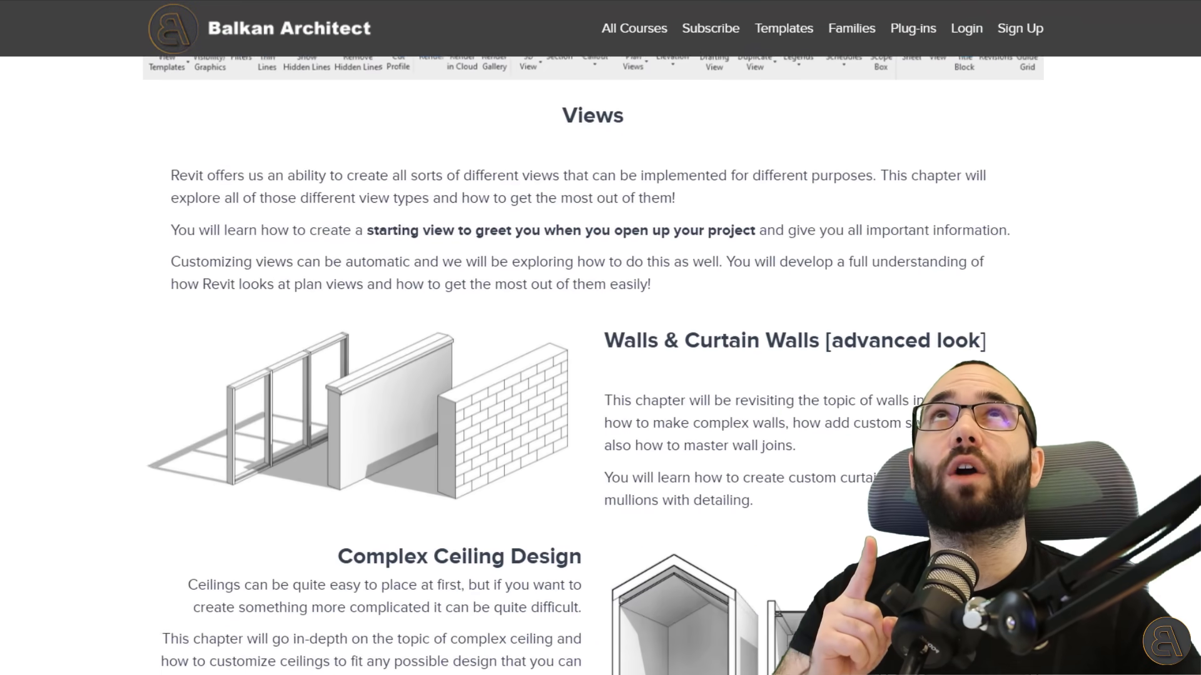
{"action": "scroll", "coordinate": [594, 363], "scroll_direction": "down", "scroll_amount": 9}
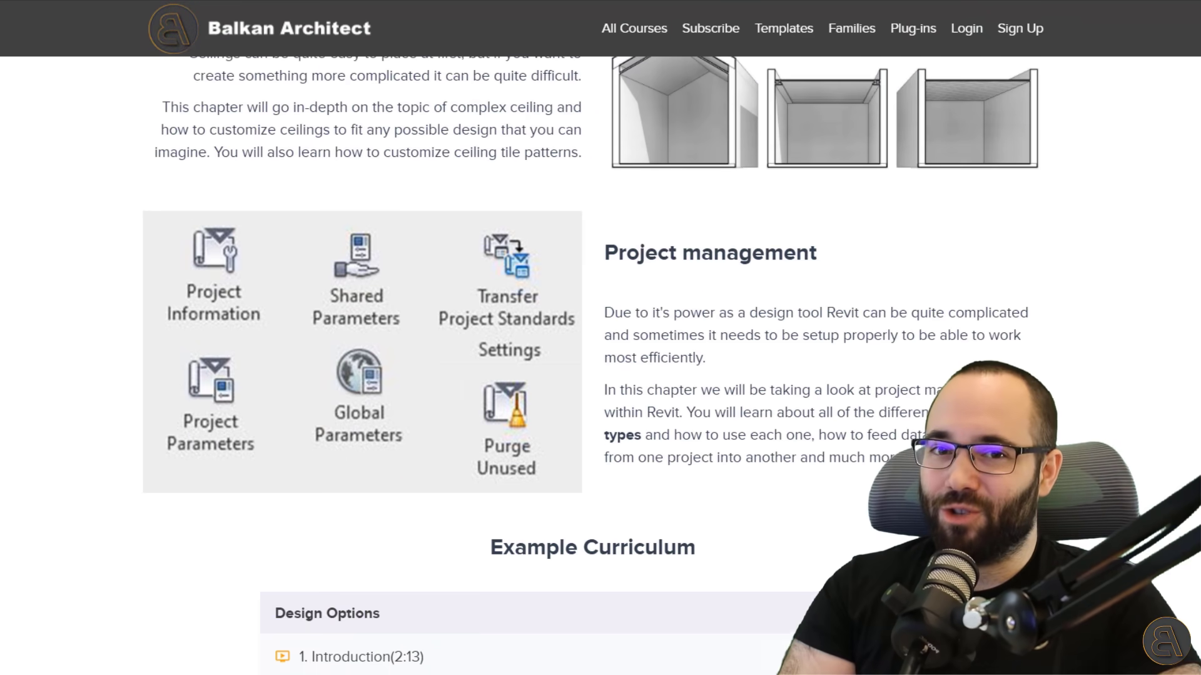
{"action": "scroll", "coordinate": [594, 363], "scroll_direction": "up", "scroll_amount": 20}
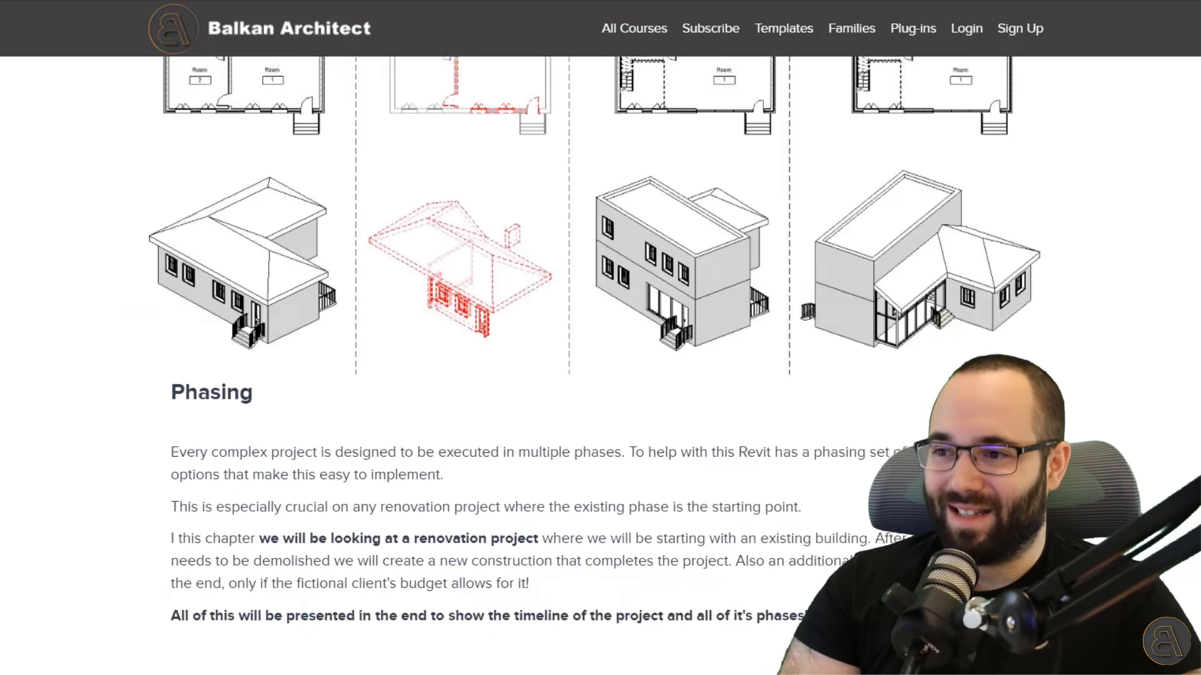